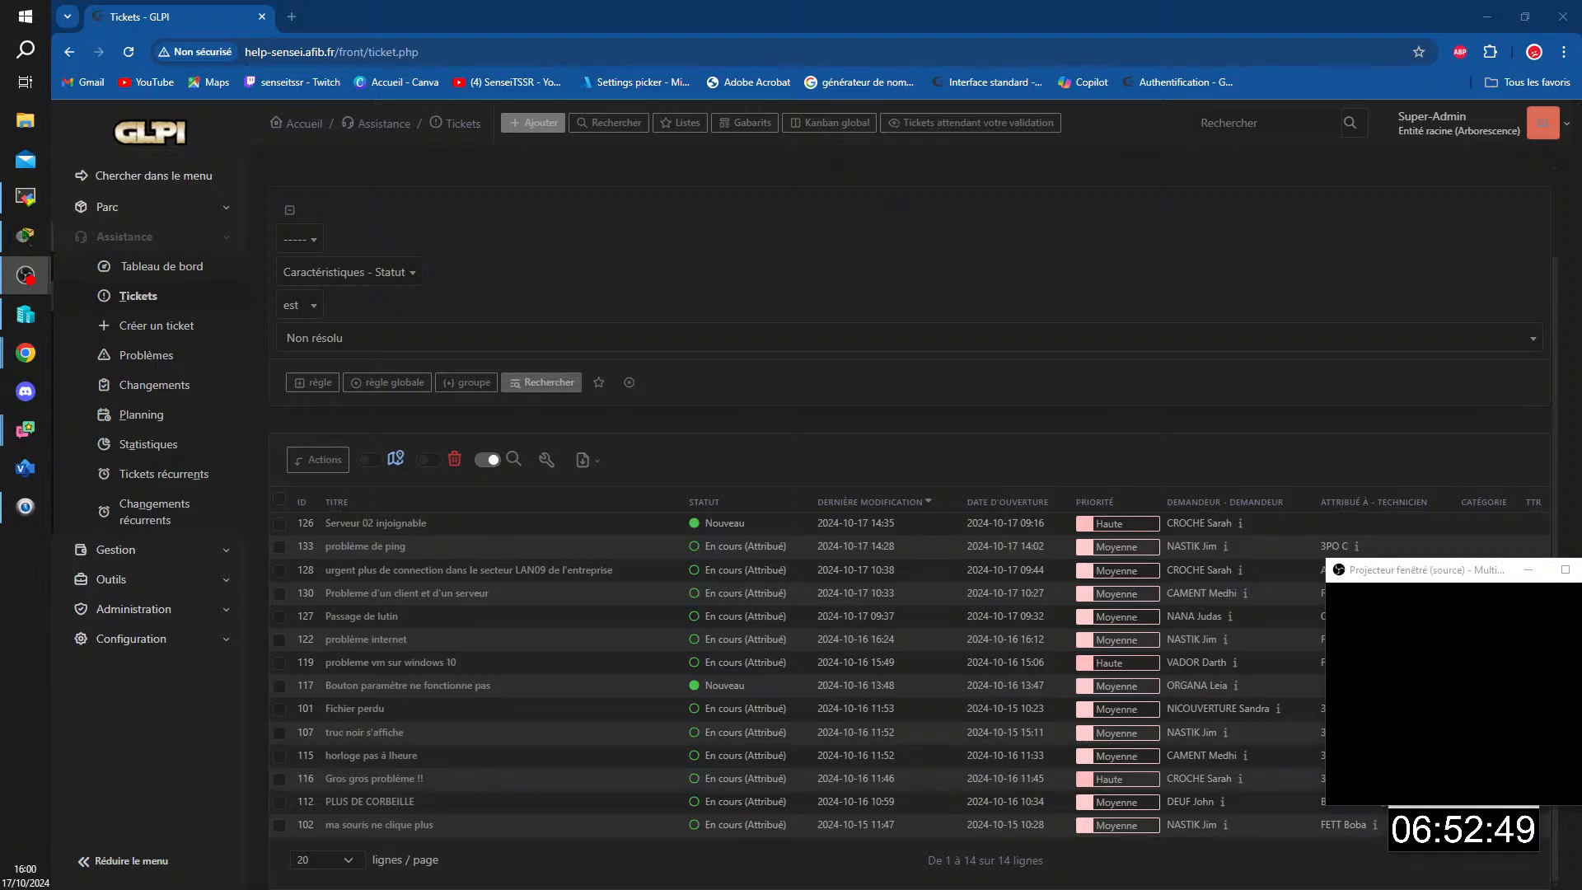
Step: Switch to the TSSR14 remote desktop session, maximize it and bring the Packet Tracer diagram with the two router consoles into view
key("alt+Tab")
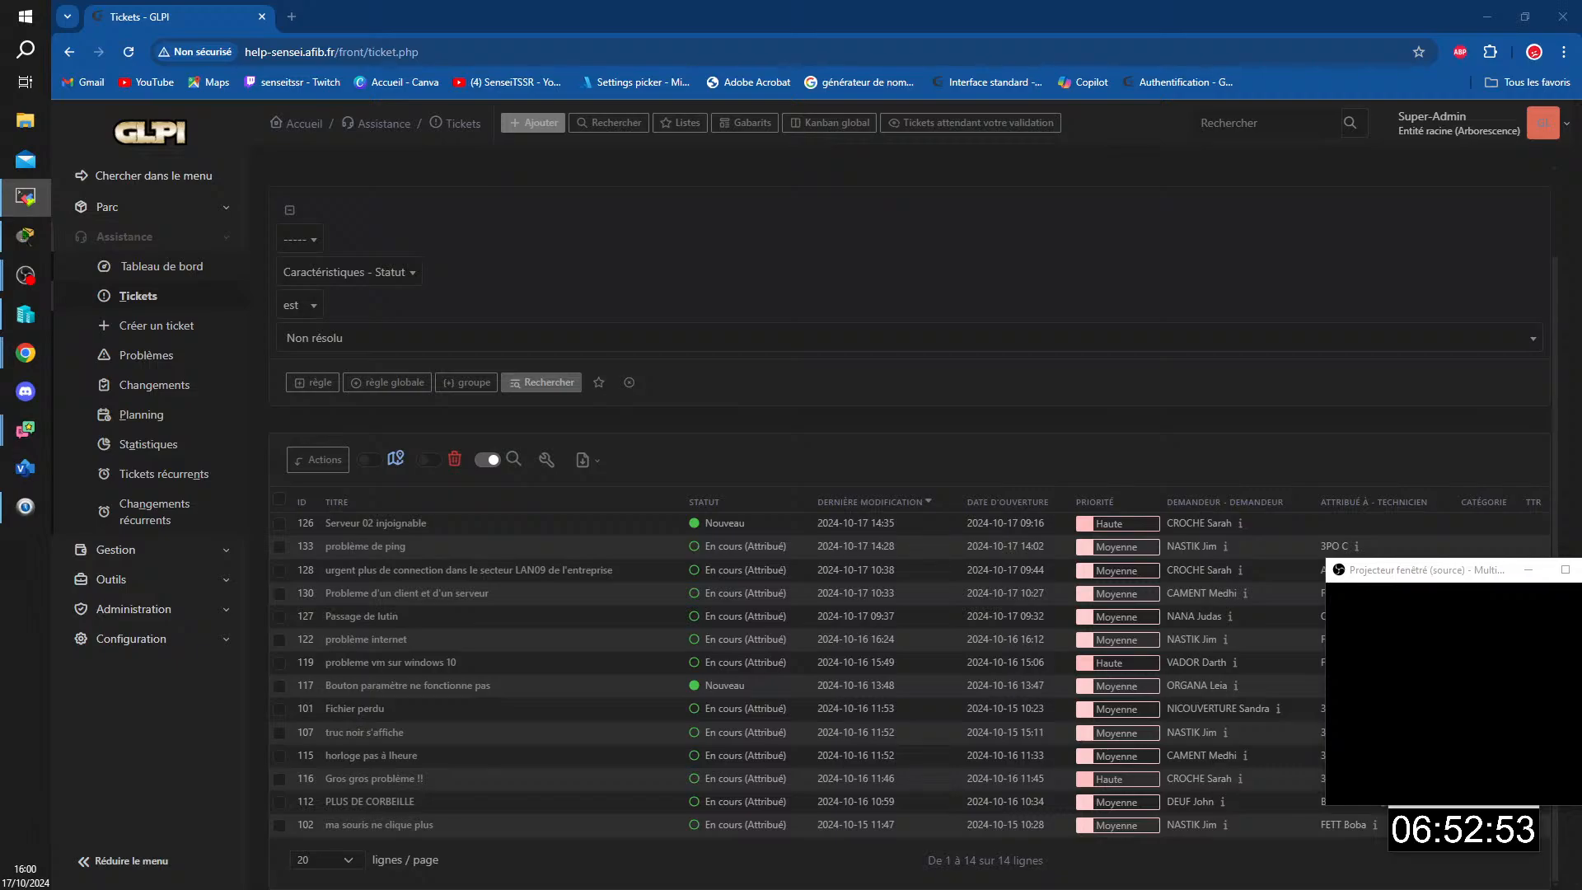
left_click_drag(1581, 404, 577, 1)
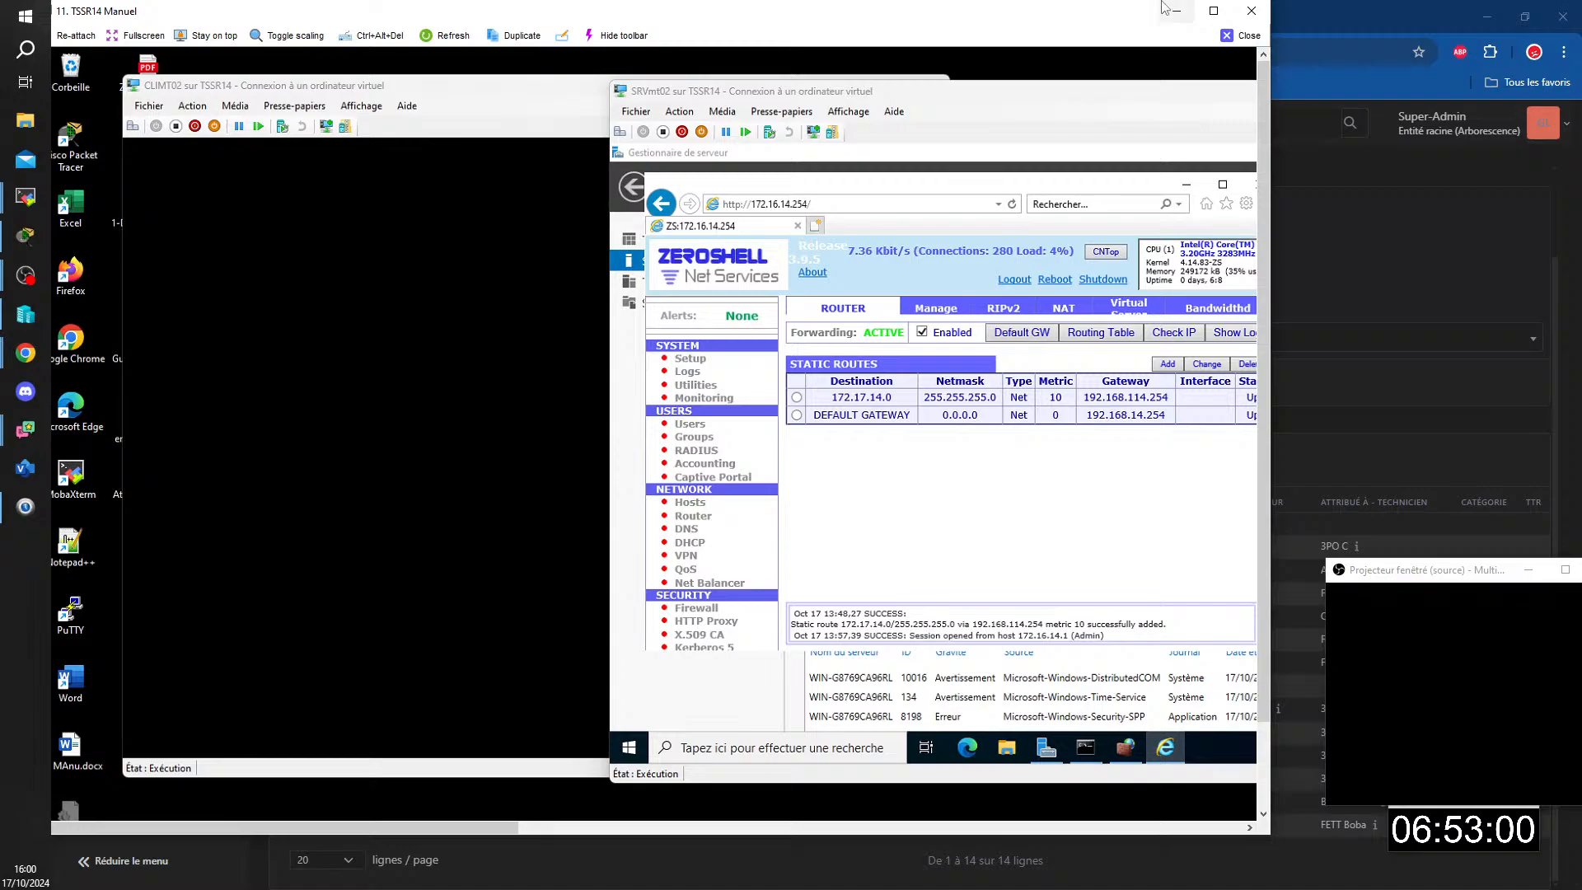
left_click(1214, 11)
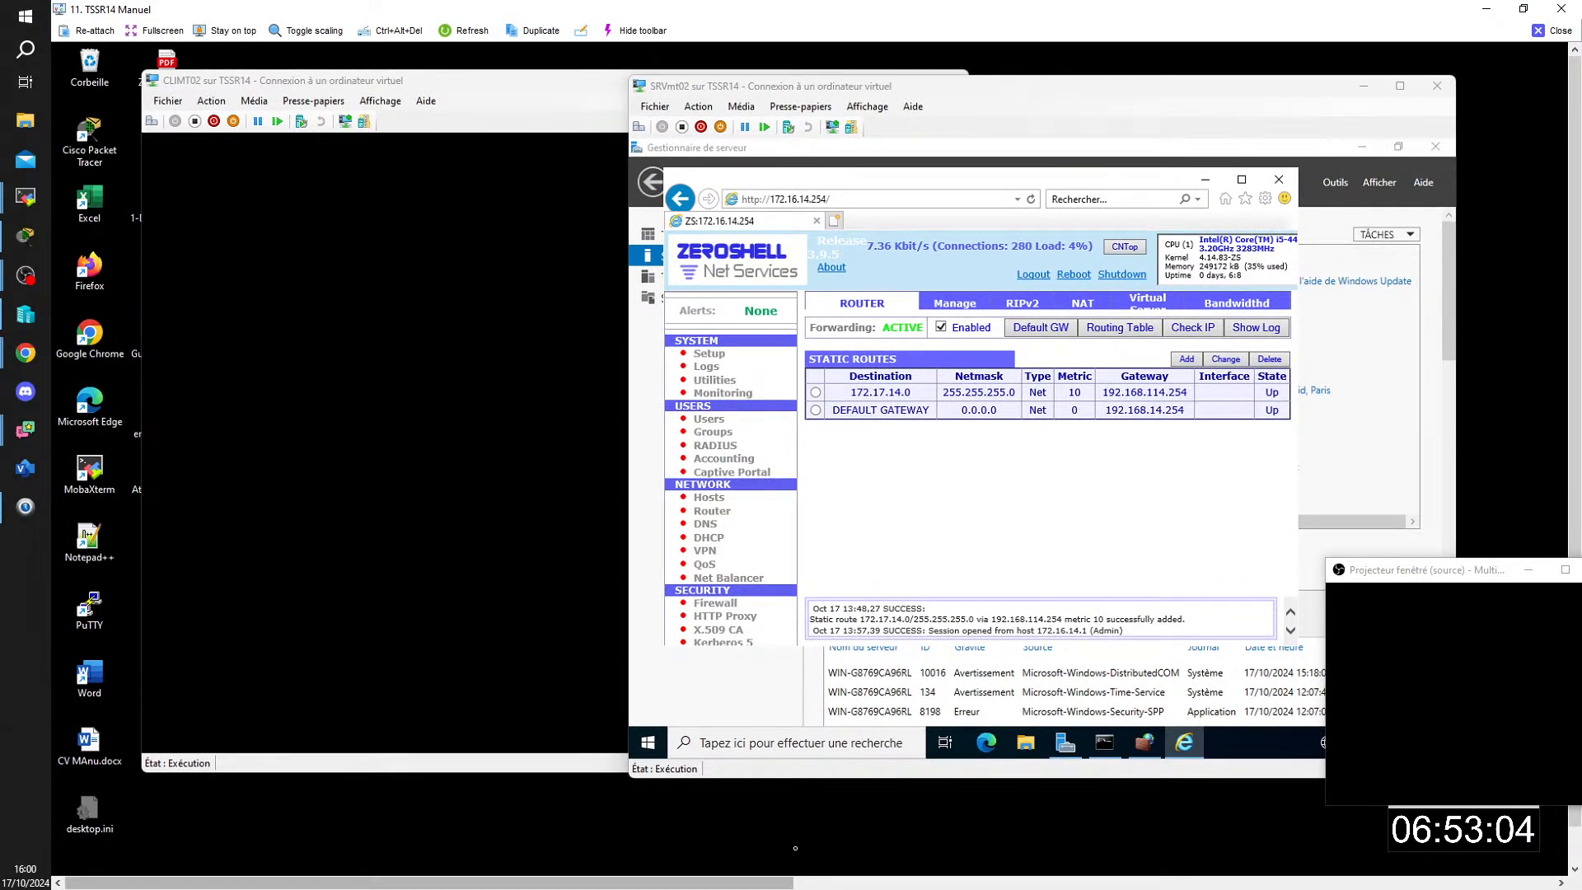
left_click_drag(678, 883, 560, 886)
left_click_drag(752, 886, 1516, 885)
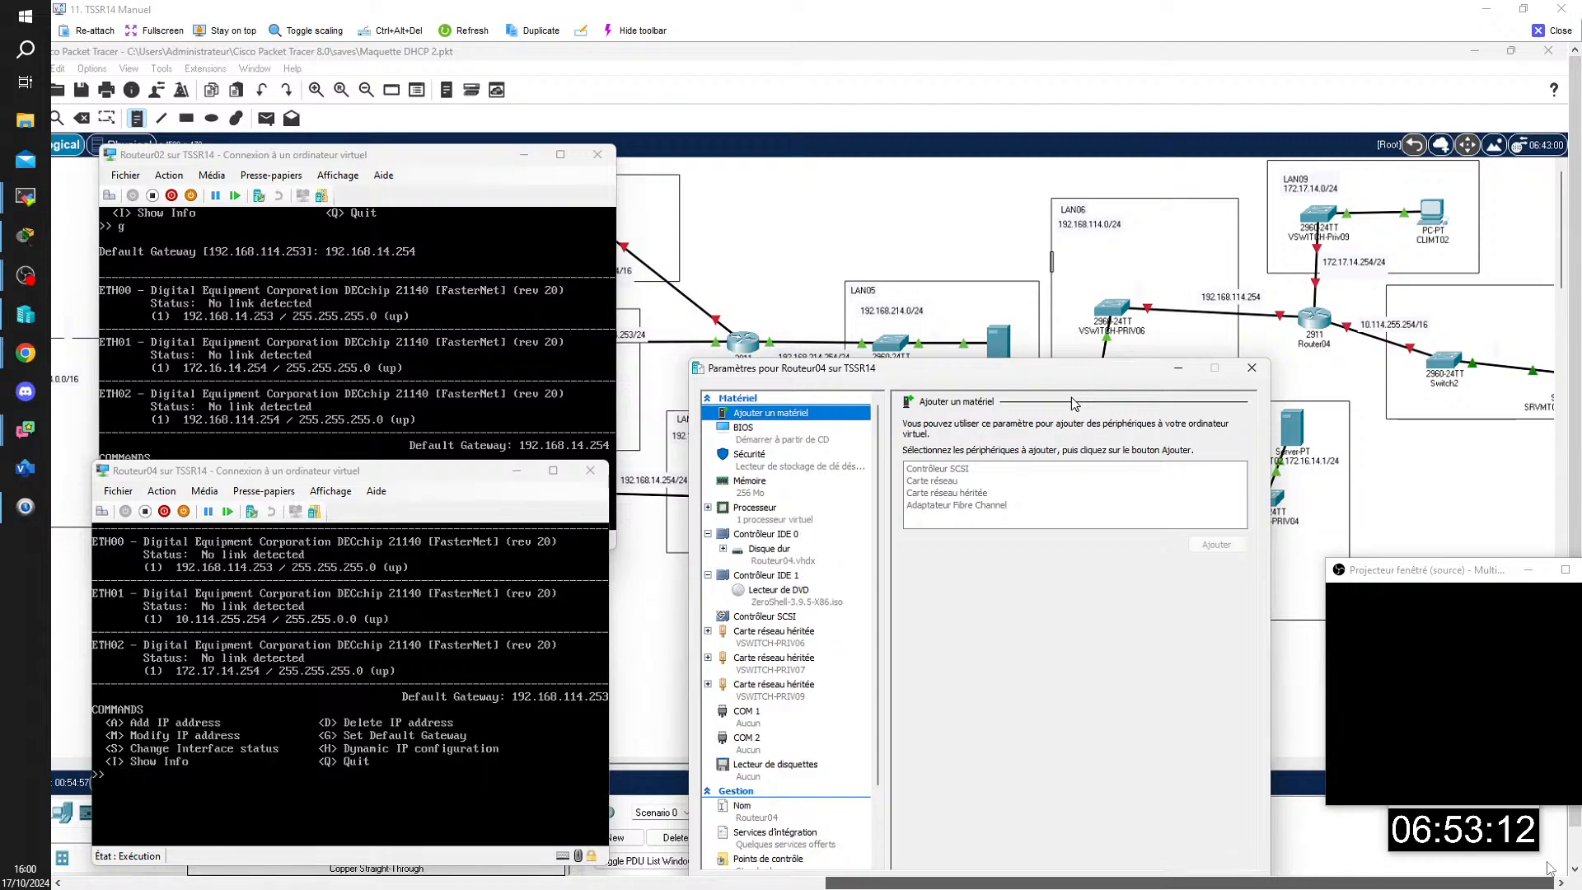
left_click_drag(1546, 863, 1432, 858)
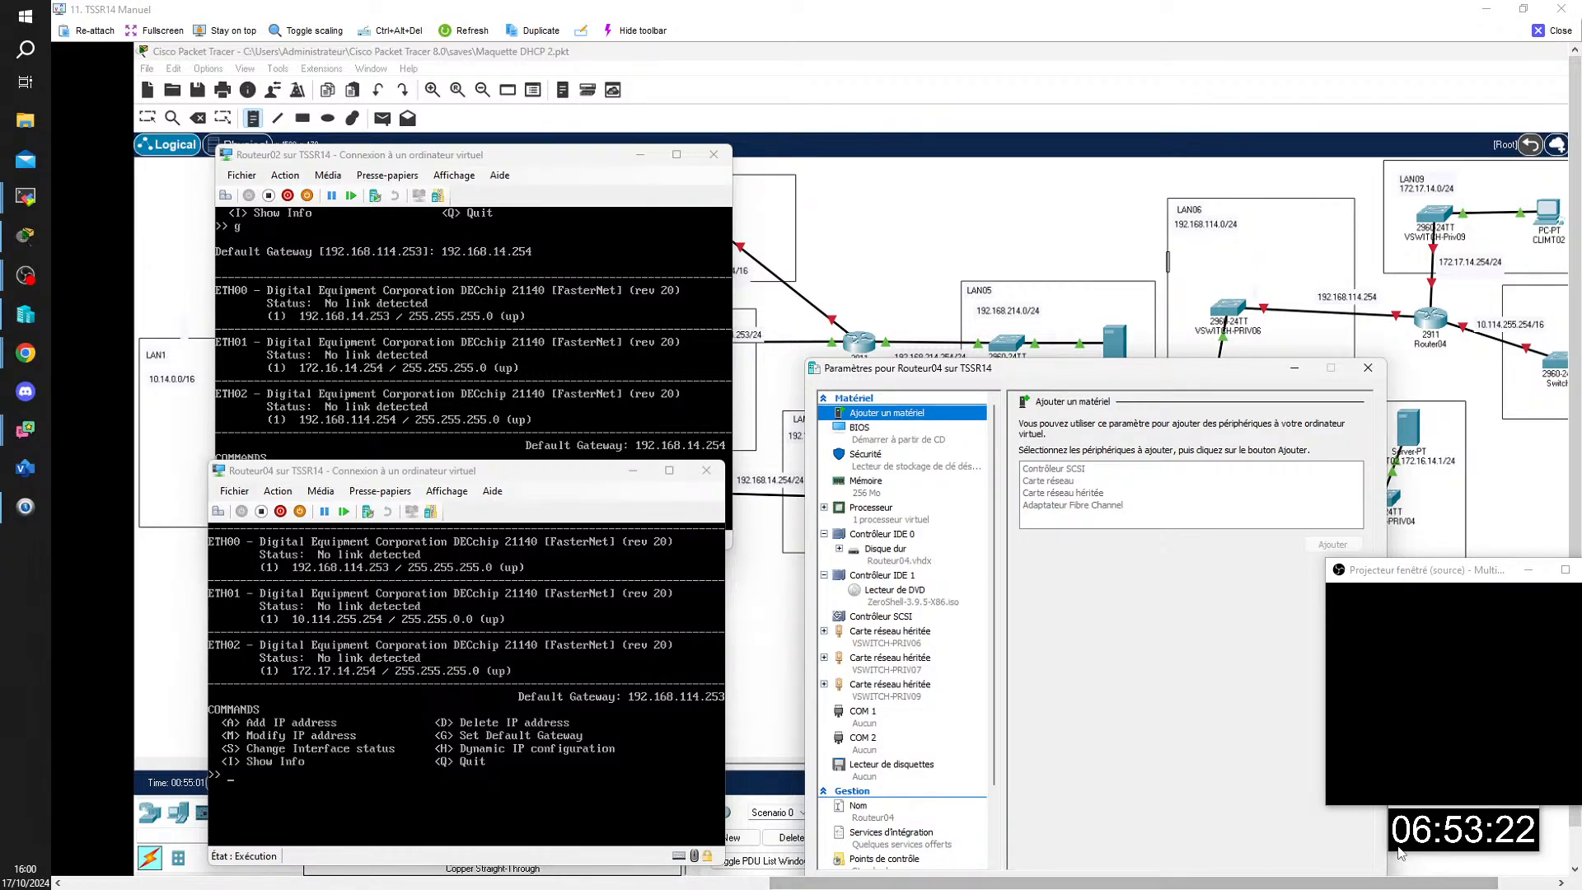
mouse_move(1143, 882)
left_mouse_down()
mouse_move(705, 882)
mouse_move(1151, 883)
left_mouse_up()
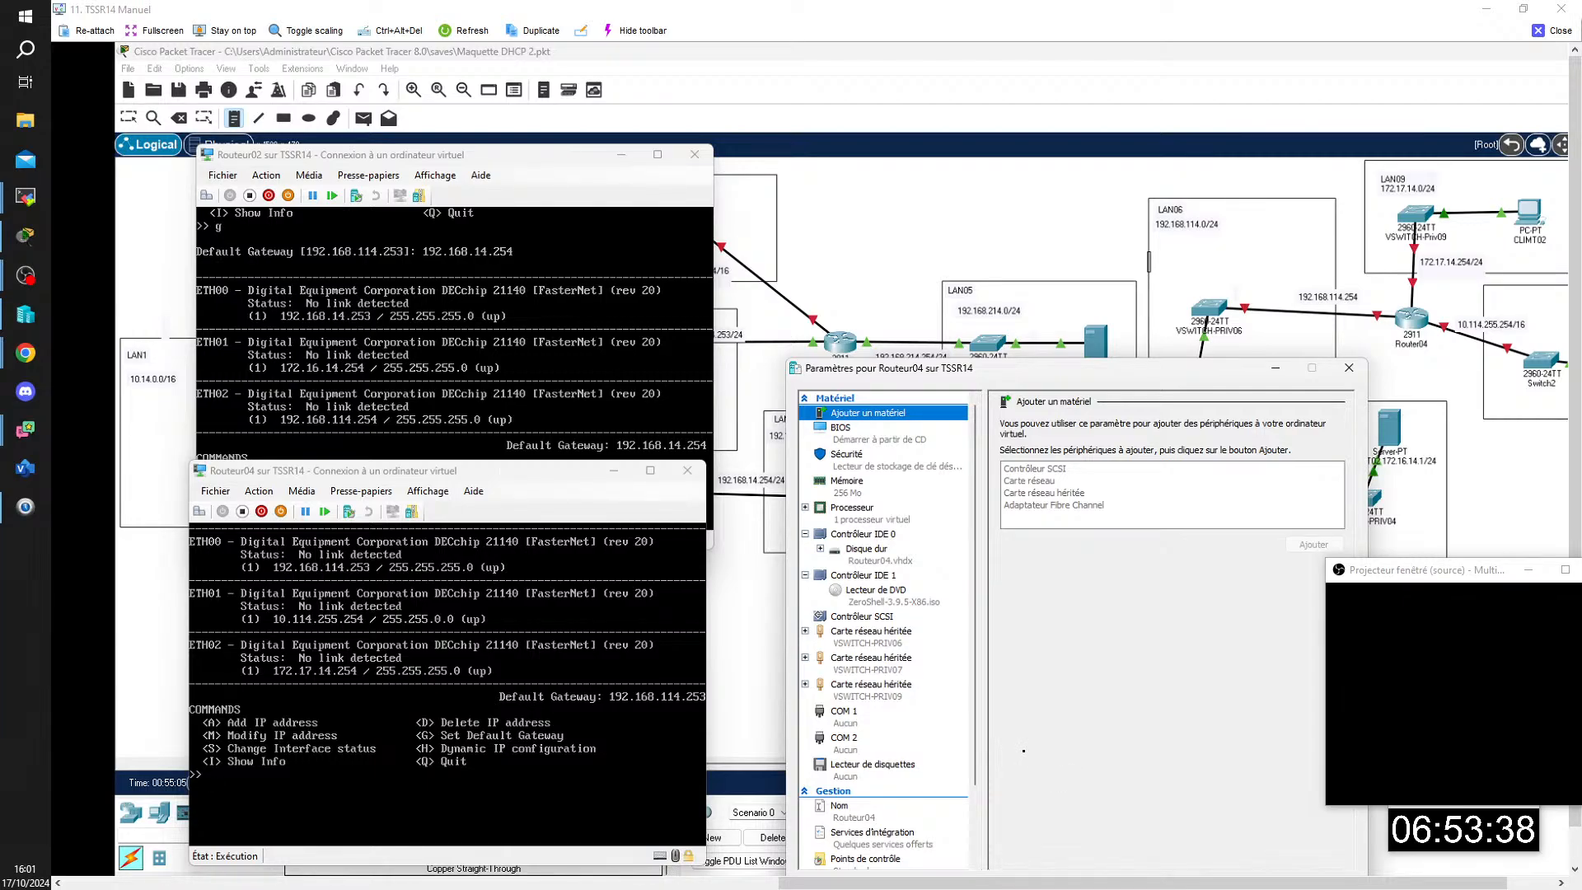
left_click_drag(894, 882, 769, 881)
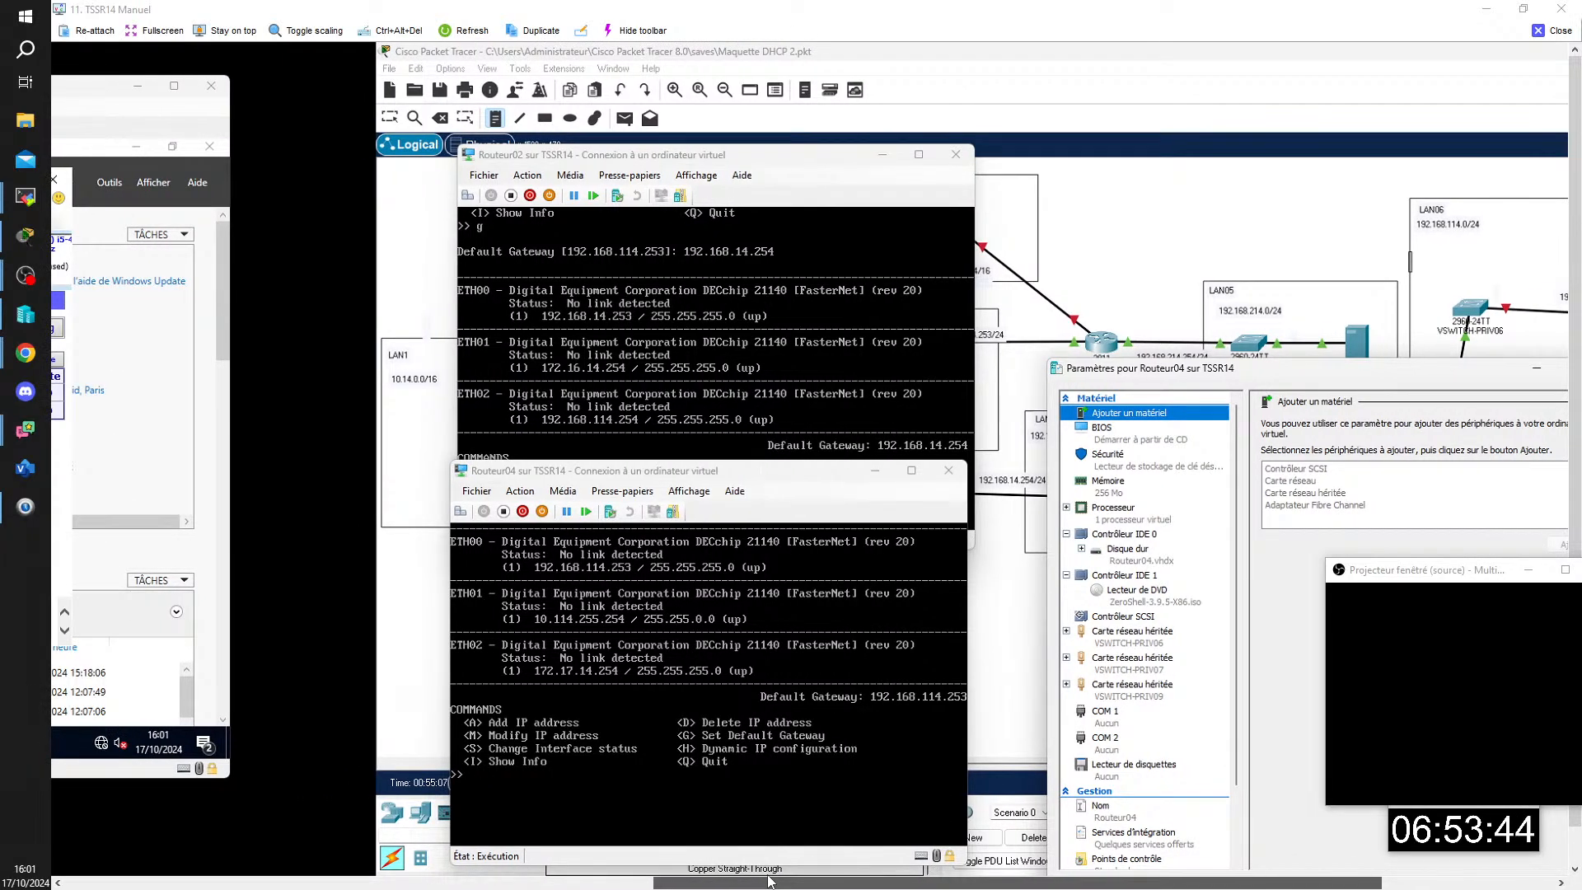
Step: Close the Routeur04 settings window and place the Routeur04 console below the Routeur02 console
left_click_drag(769, 479, 872, 288)
left_click_drag(769, 881, 746, 880)
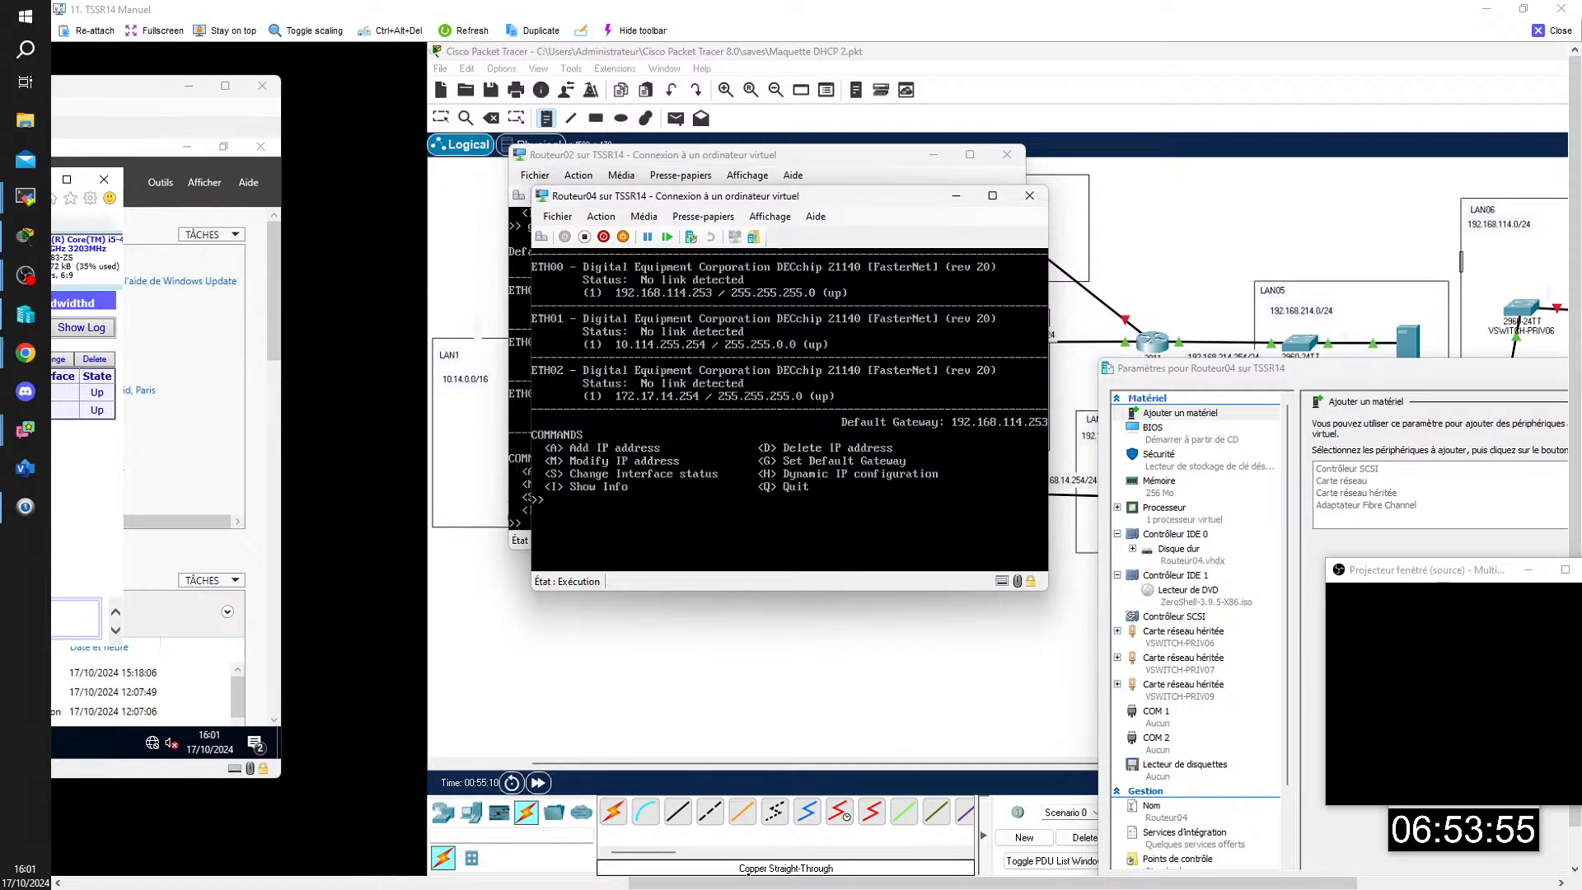
left_click_drag(731, 203, 952, 248)
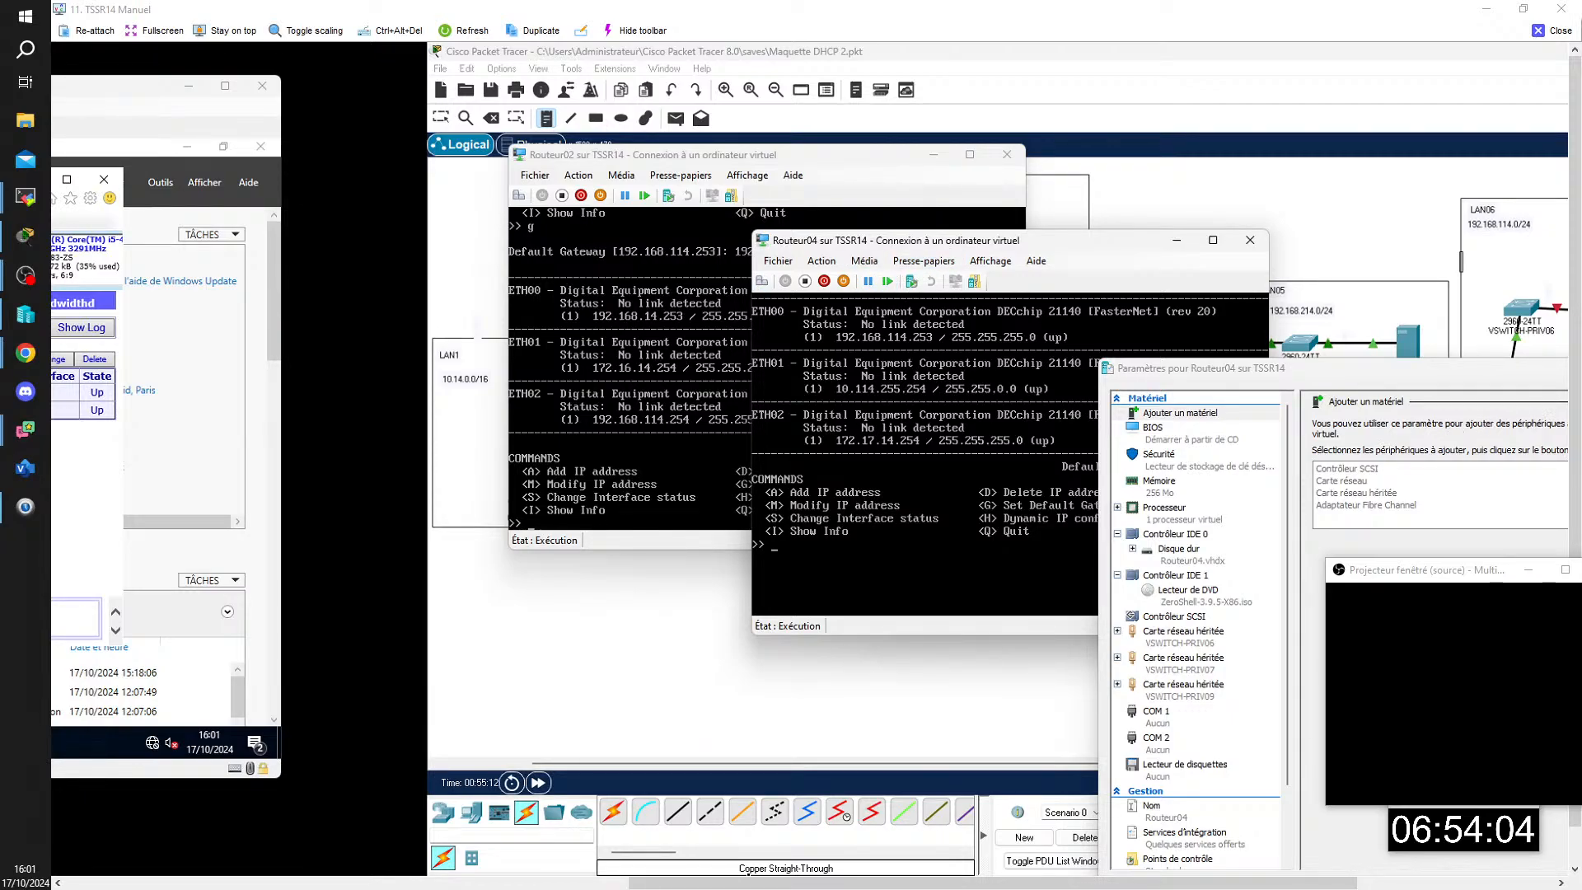
key("Escape")
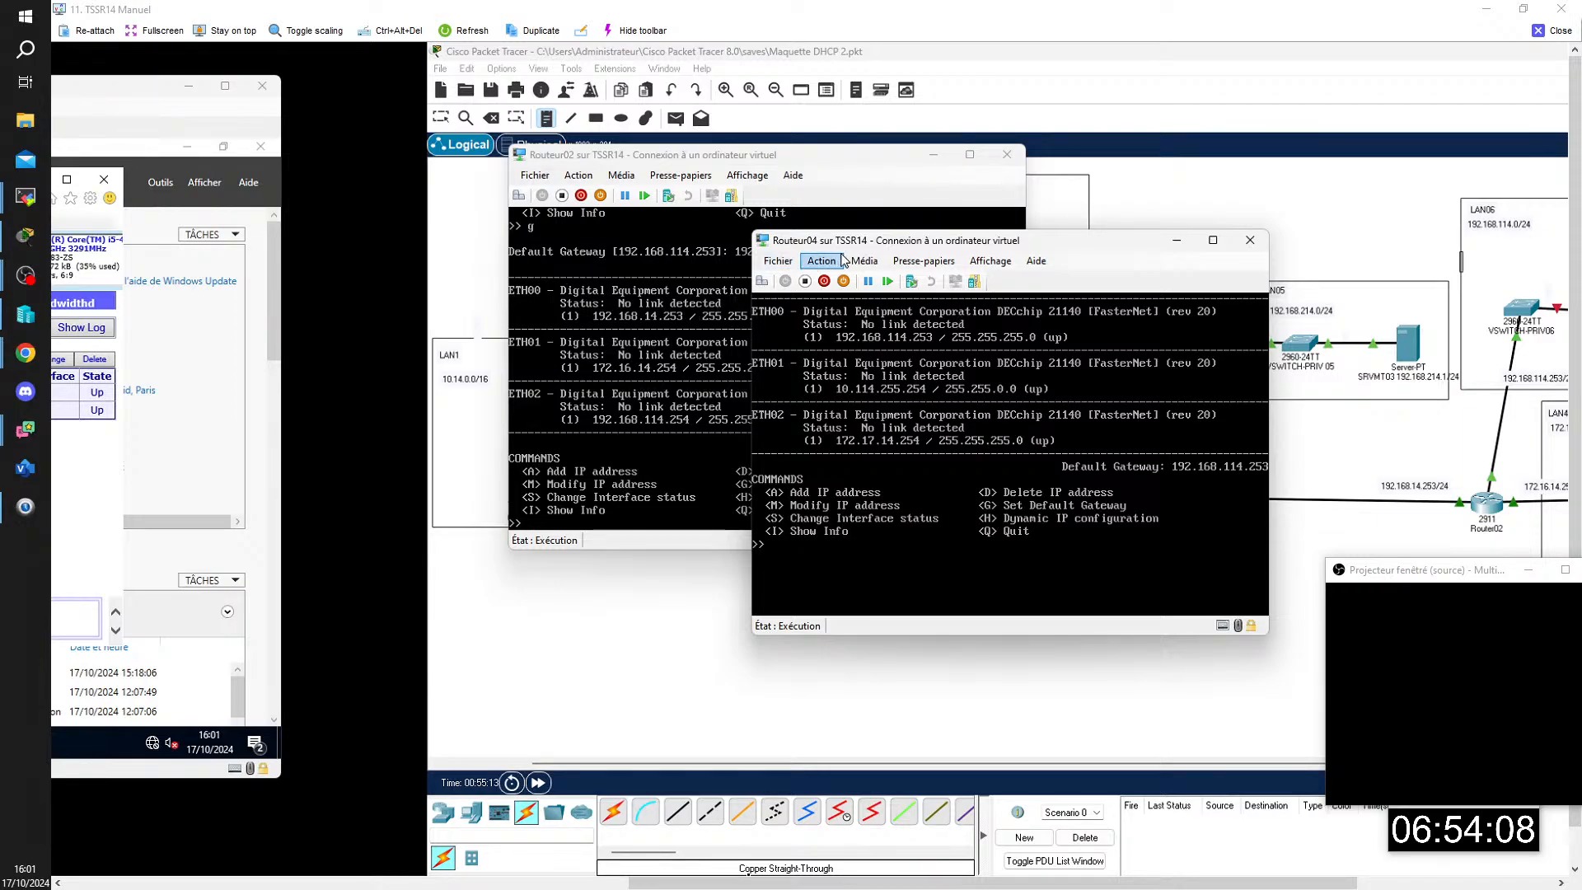
left_click_drag(840, 240, 676, 235)
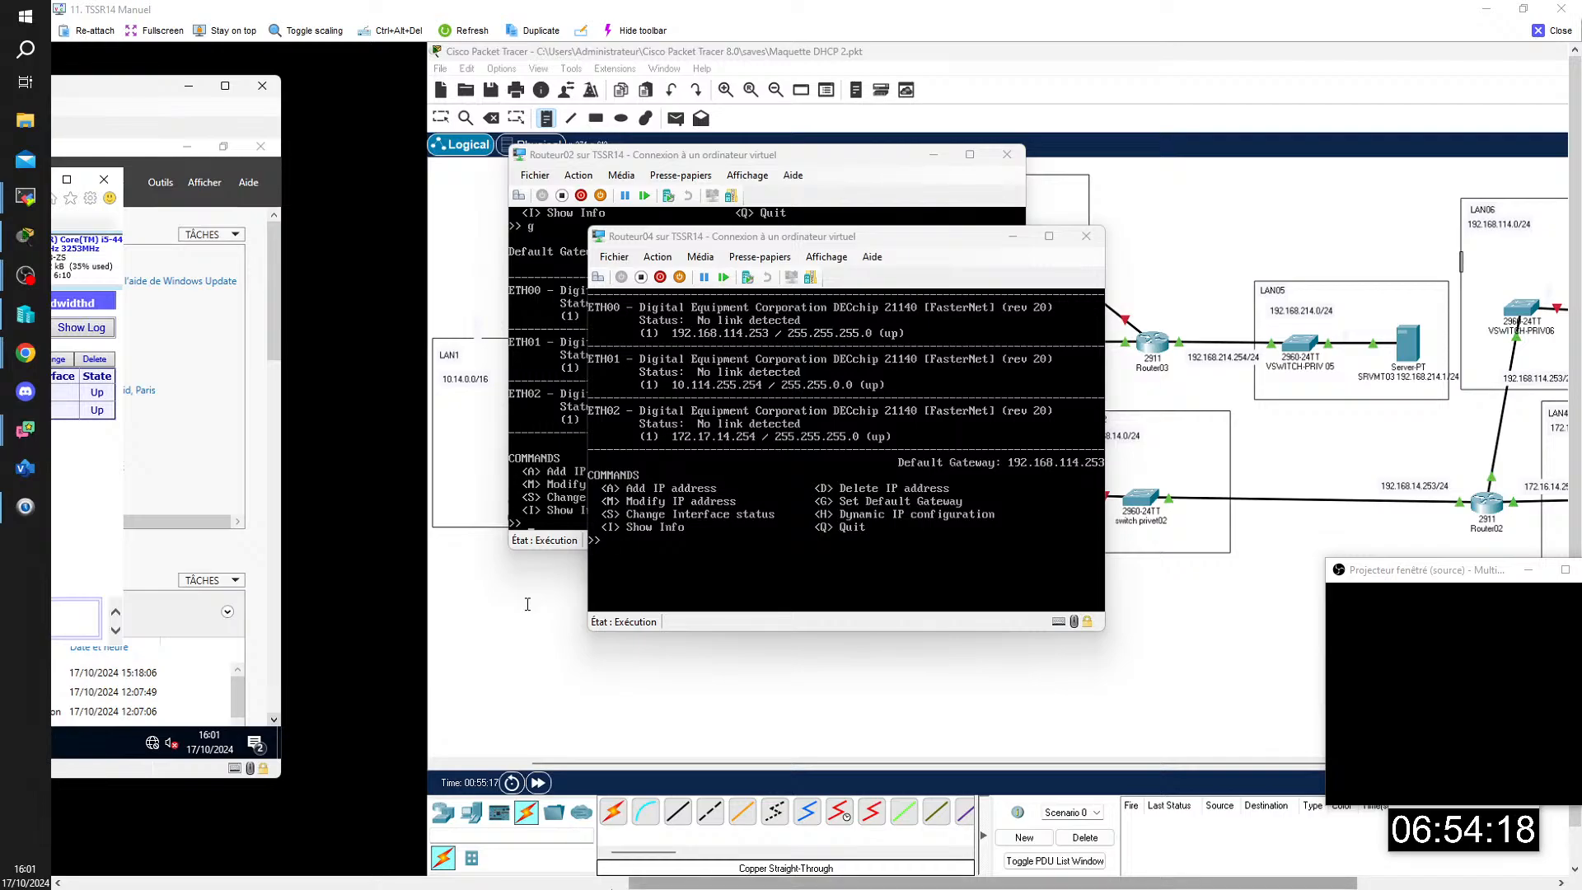
left_click_drag(780, 887, 931, 887)
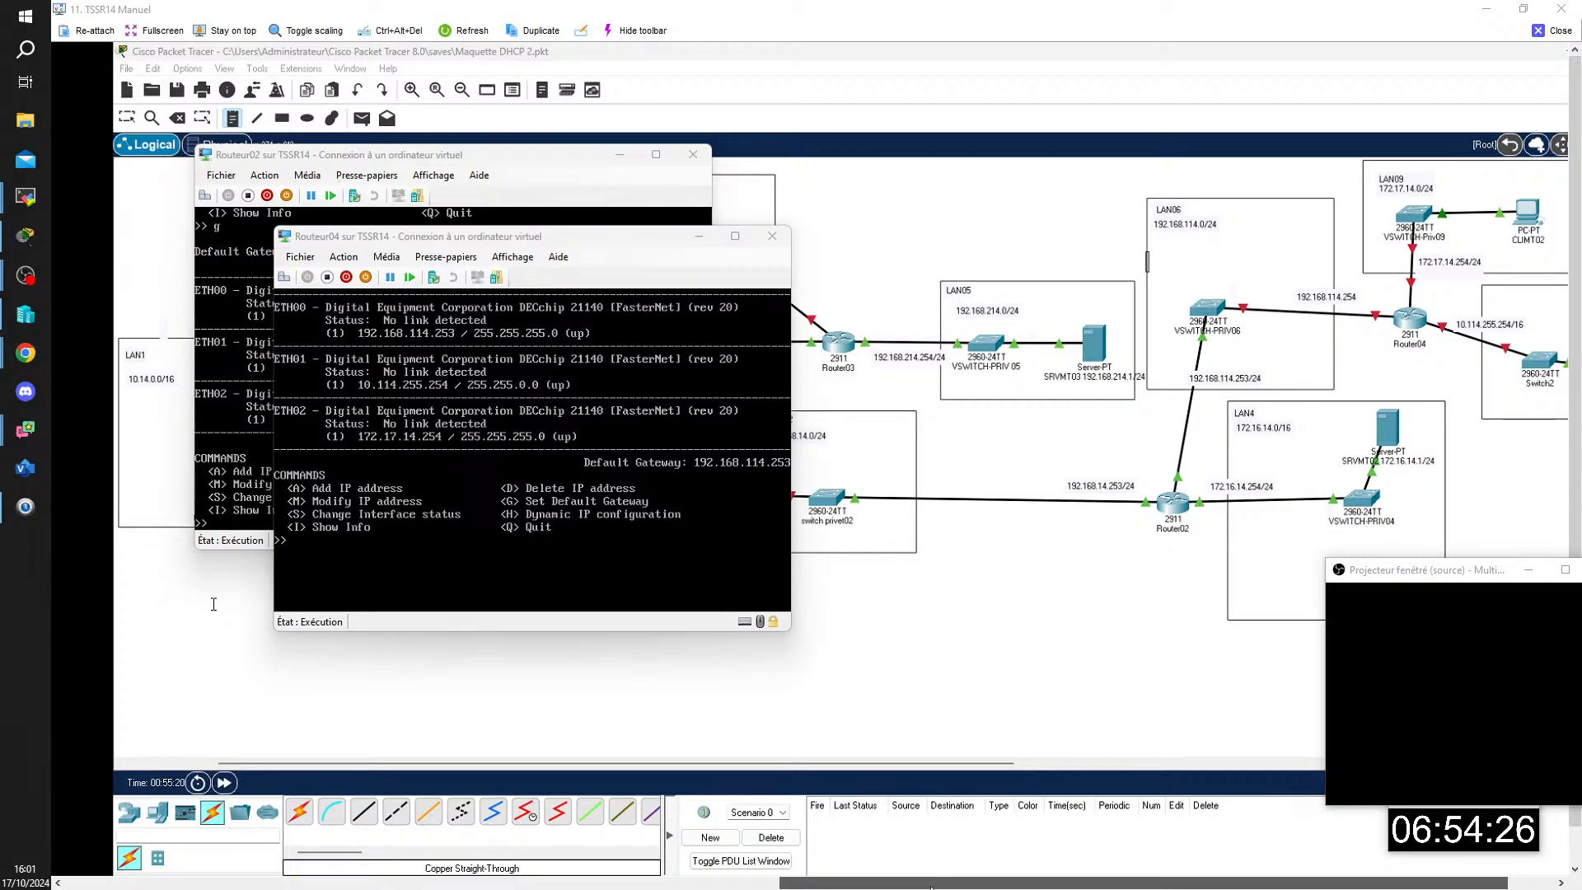
left_click_drag(409, 240, 336, 478)
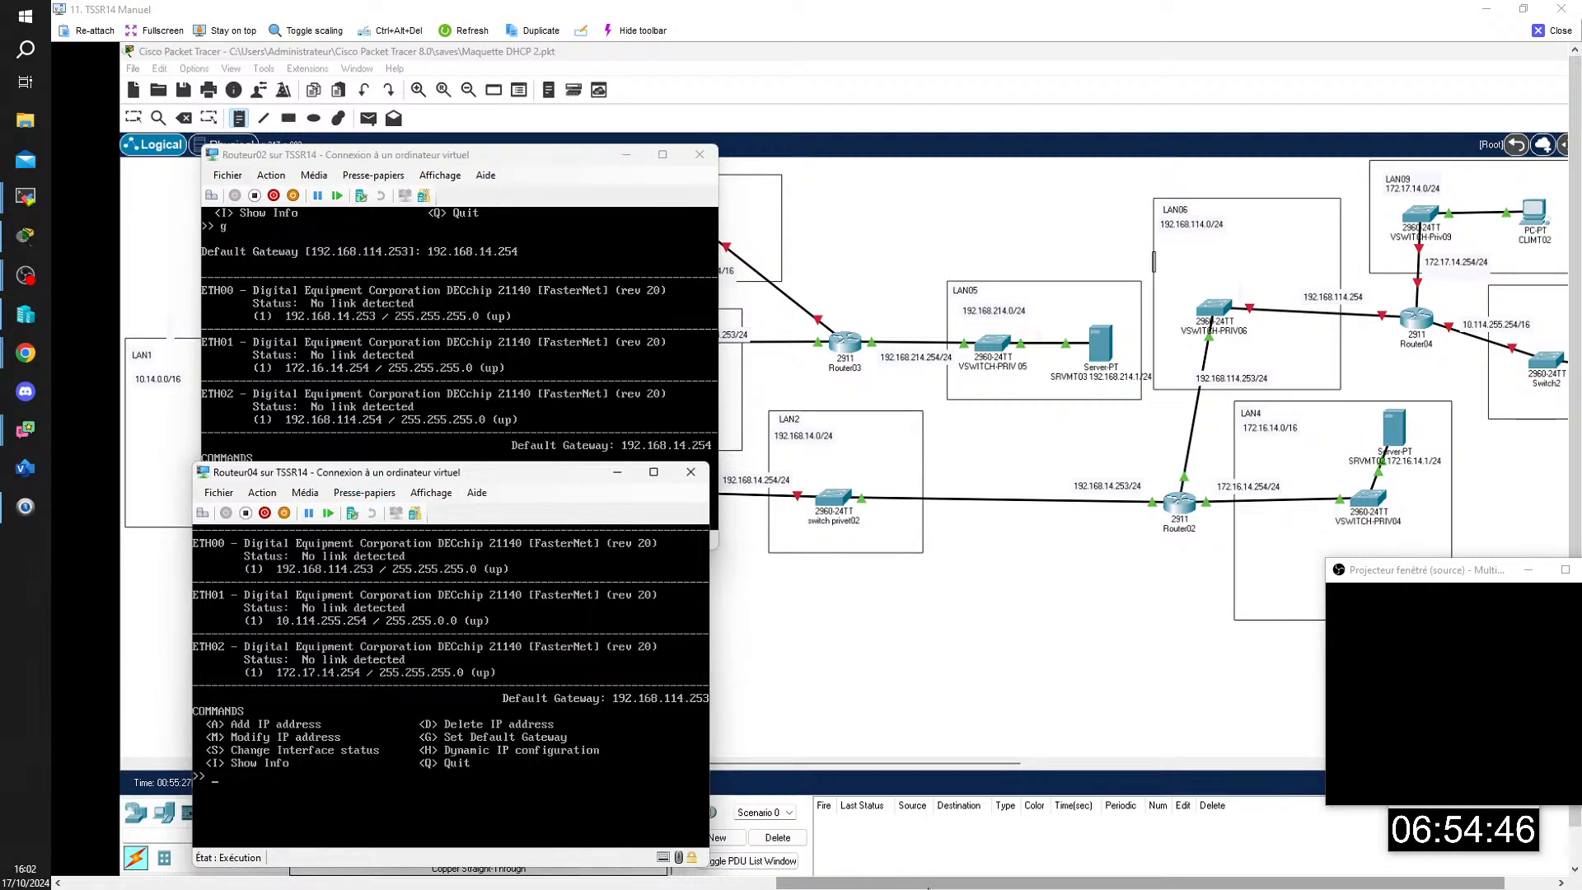
Step: Check the virtual switch assigned to each legacy network adapter in the Routeur04 virtual machine settings
left_click(234, 494)
left_click(239, 513)
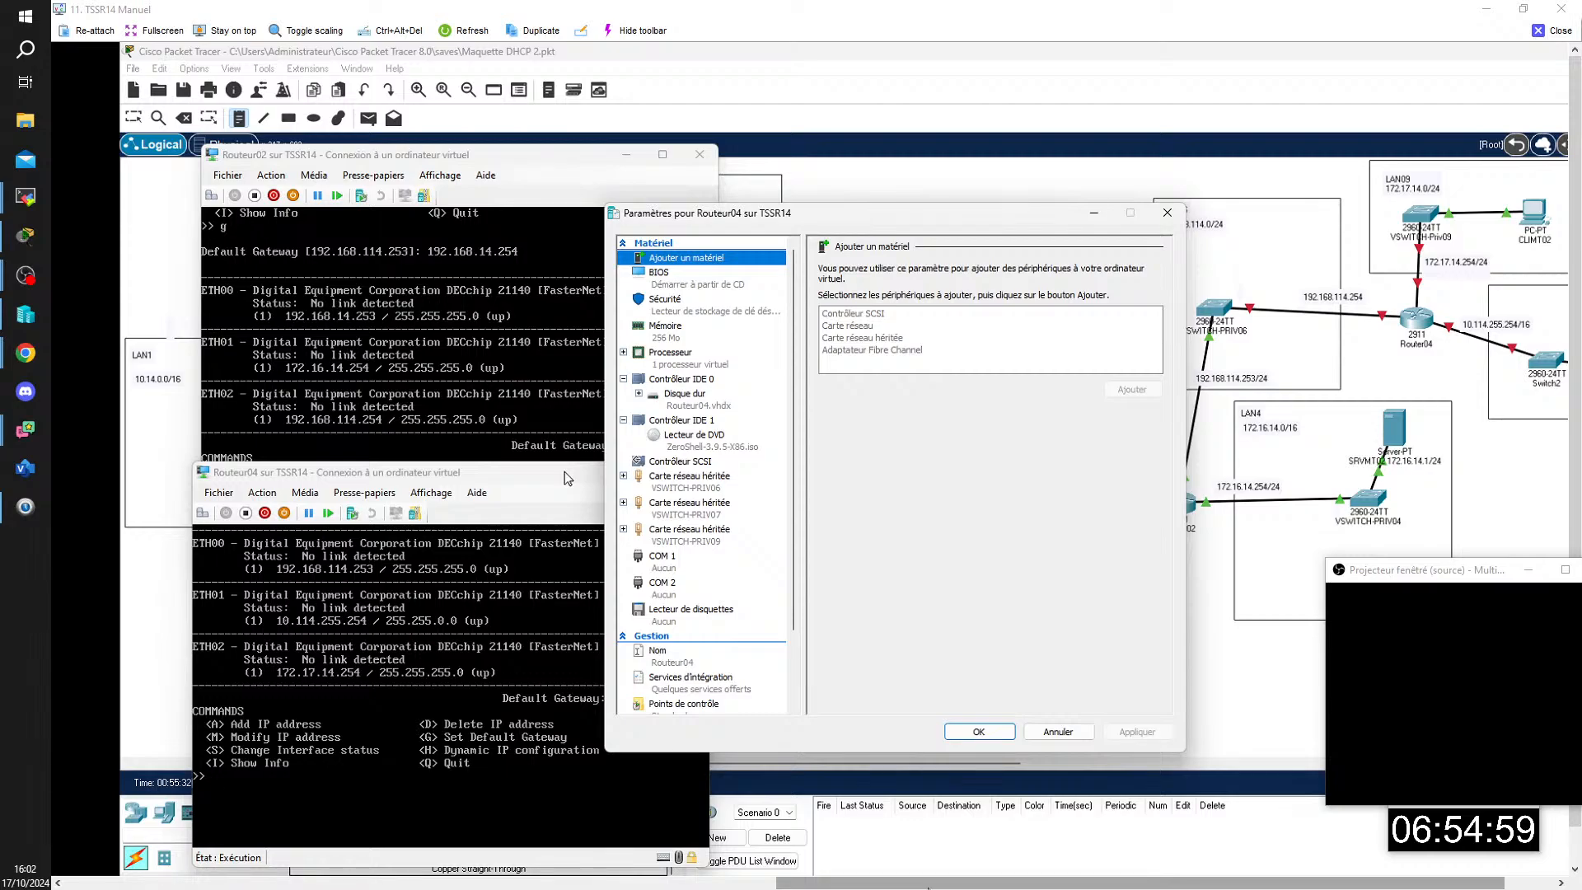
left_click(1091, 213)
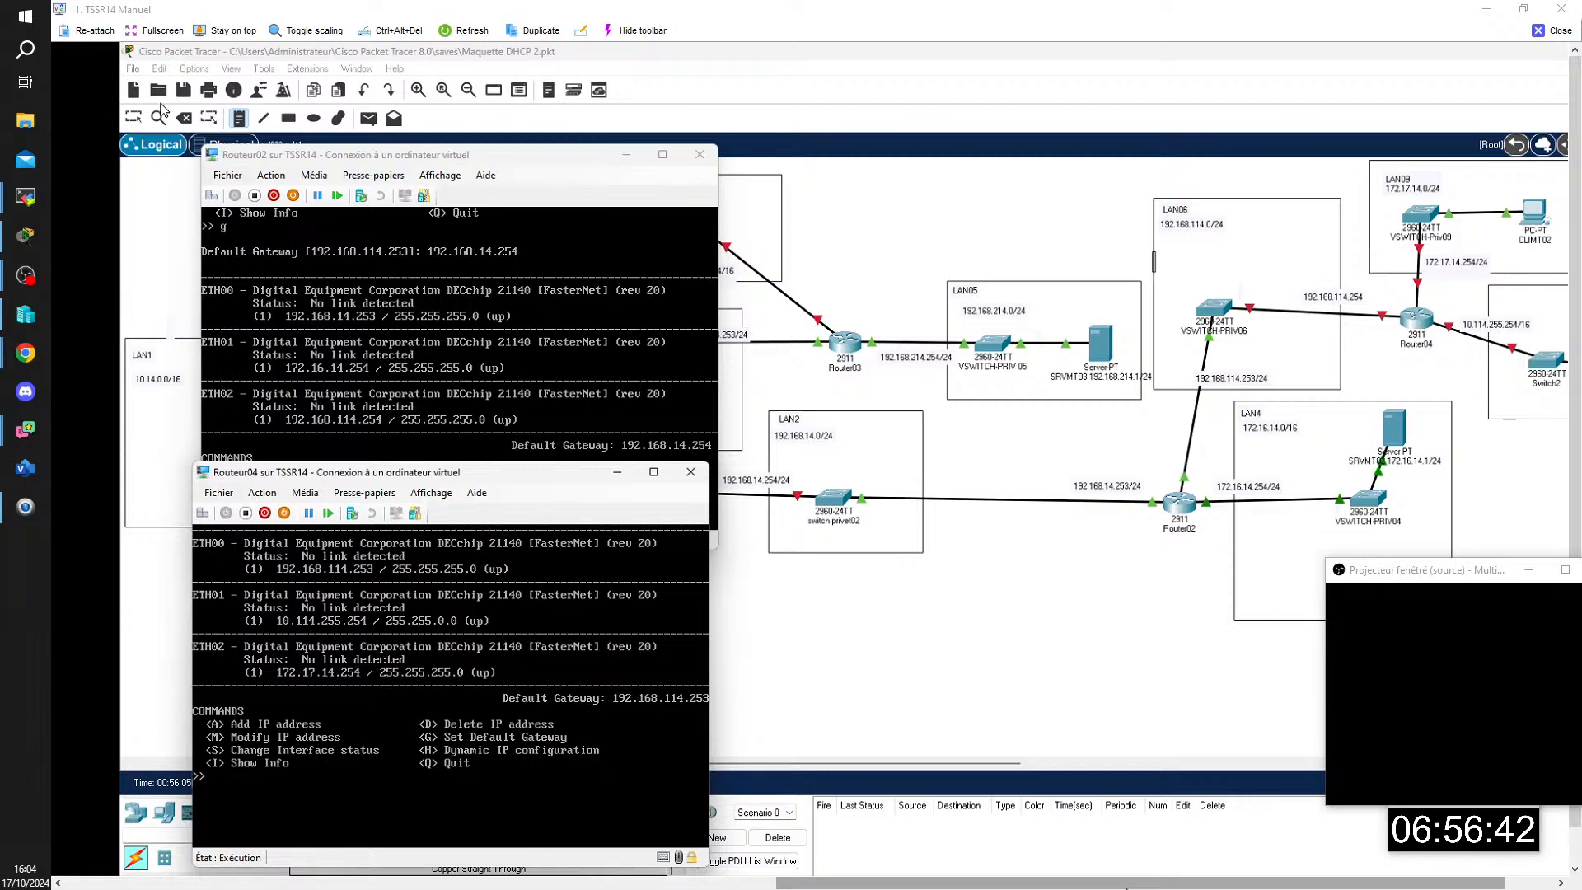
Step: Swap the LAN06 address labels: put 192.168.114.253/24 on the Router04 link and 192.168.114.254 on the Router02 link
left_click(134, 121)
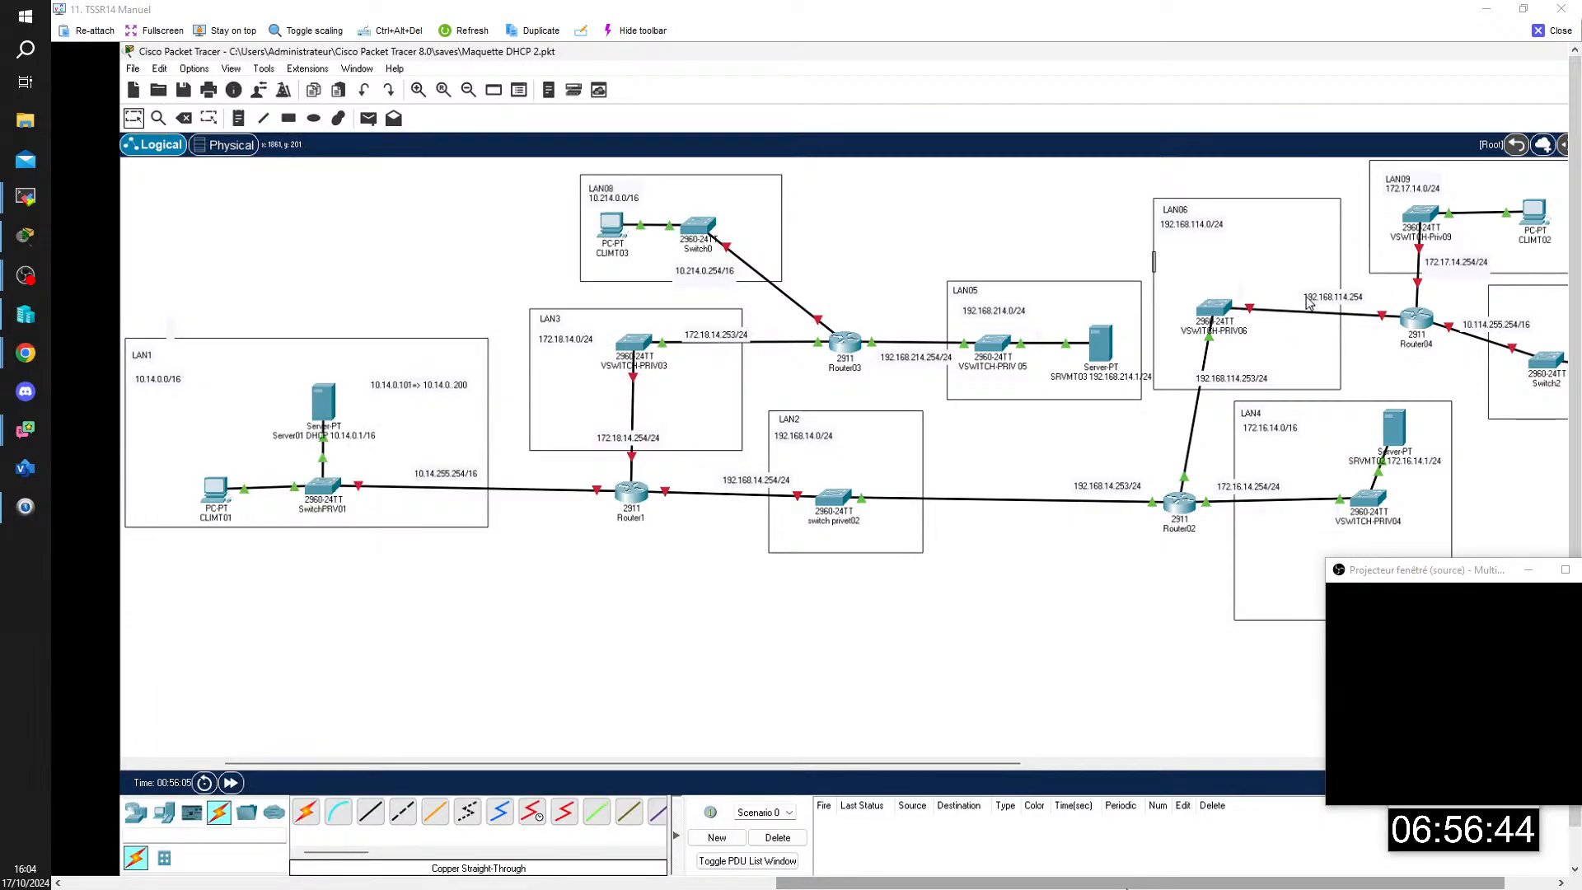
mouse_move(1305, 302)
left_mouse_down()
mouse_move(1209, 368)
mouse_move(1319, 305)
left_mouse_up()
left_click_drag(1254, 365, 1250, 383)
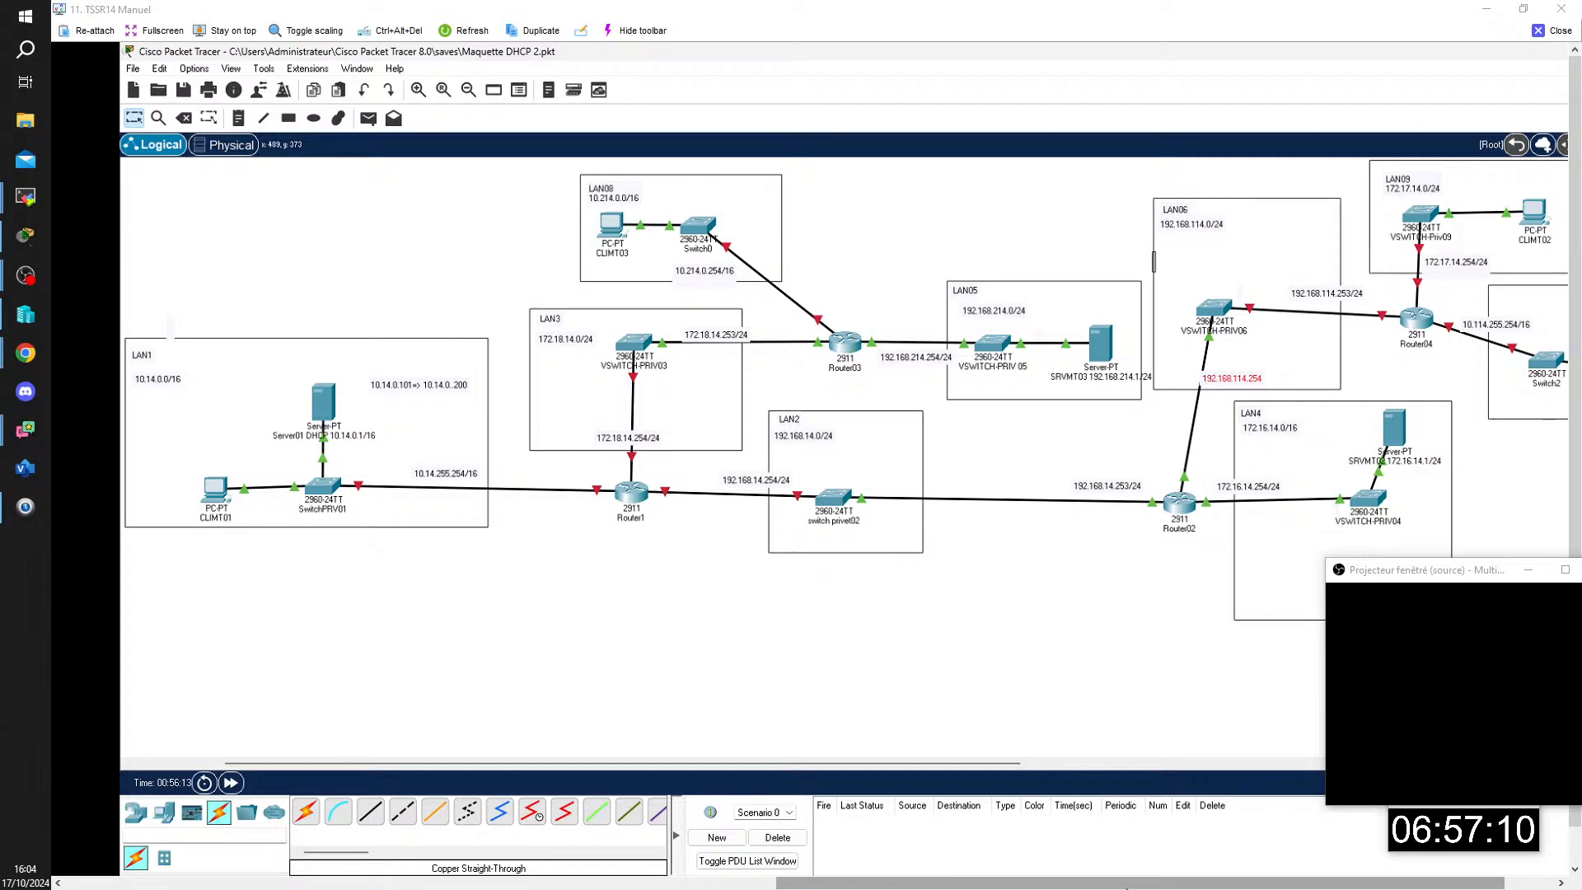
Step: Bring back the Routeur02 console and stack it above the Routeur04 console to compare their interface addresses
mouse_move(1127, 889)
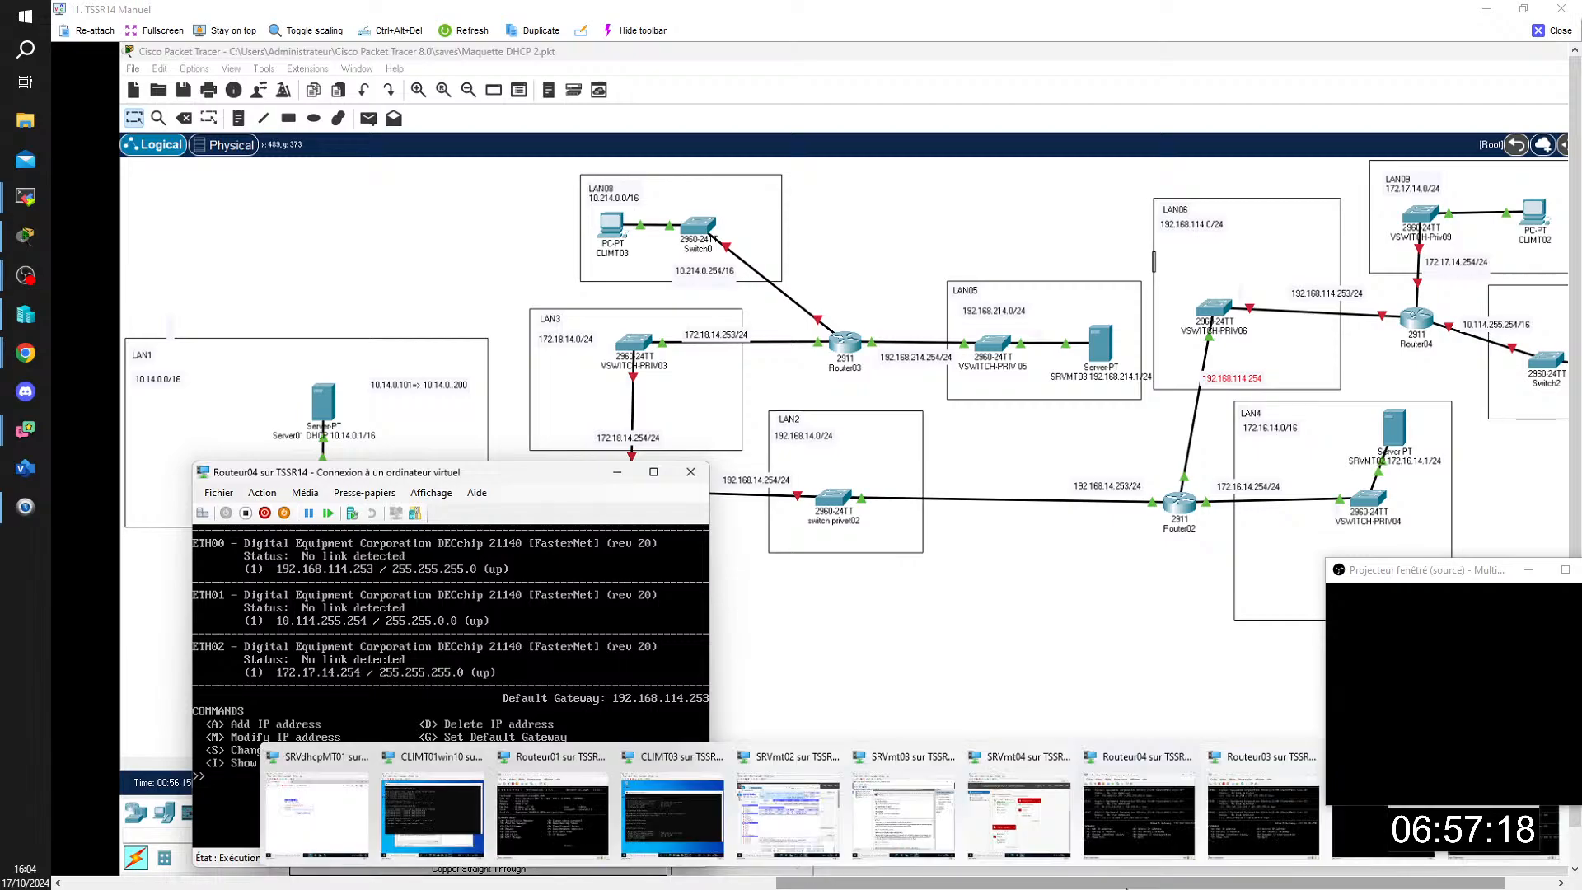
left_click(1466, 854)
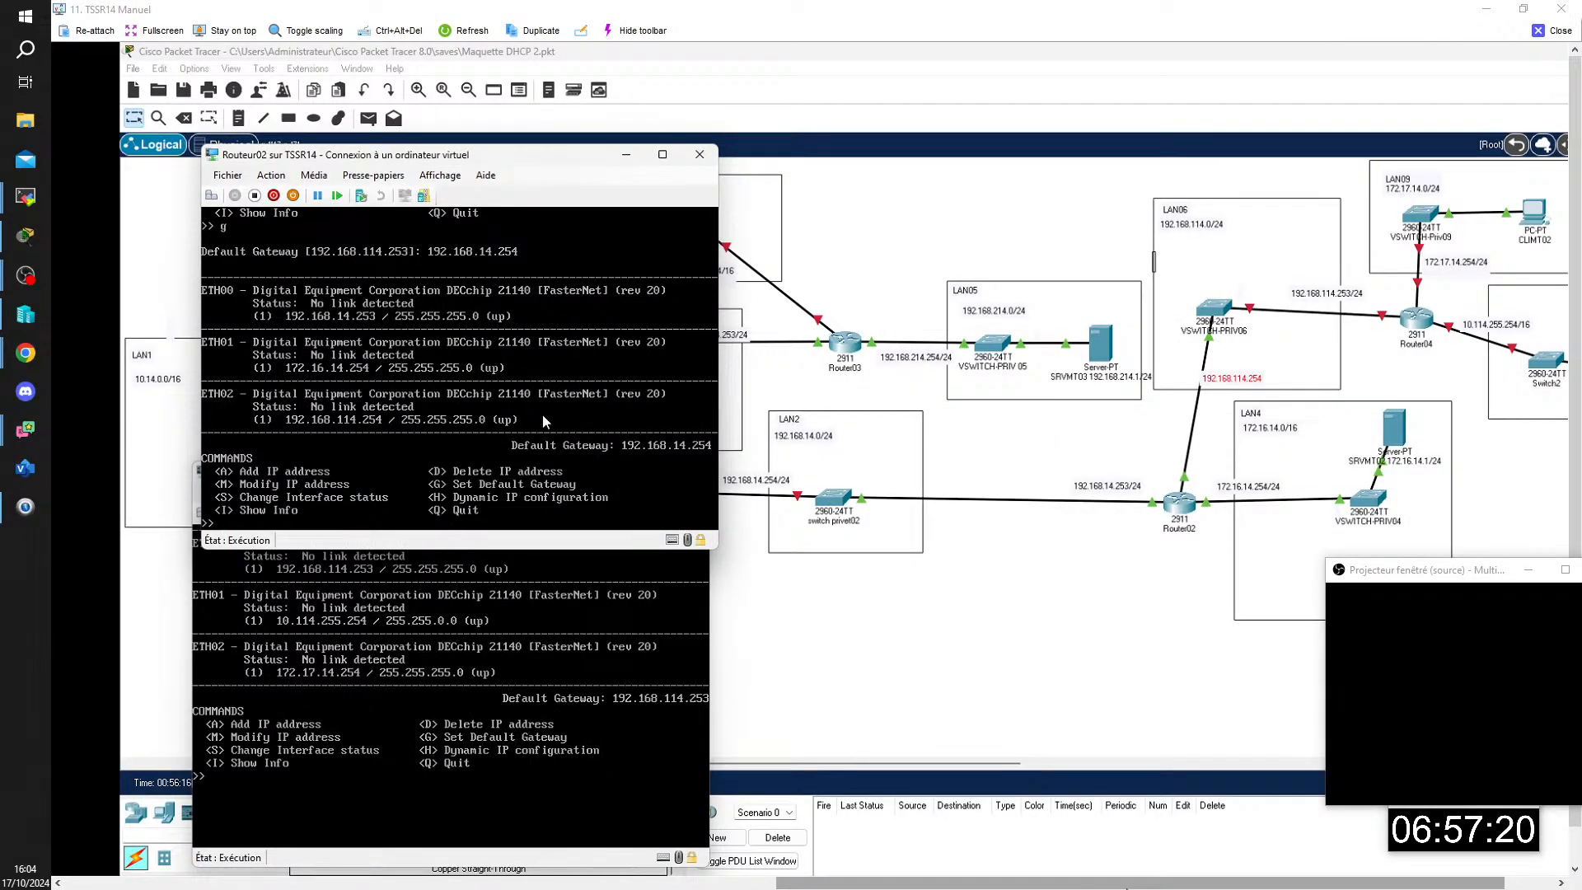
left_click_drag(495, 159, 497, 122)
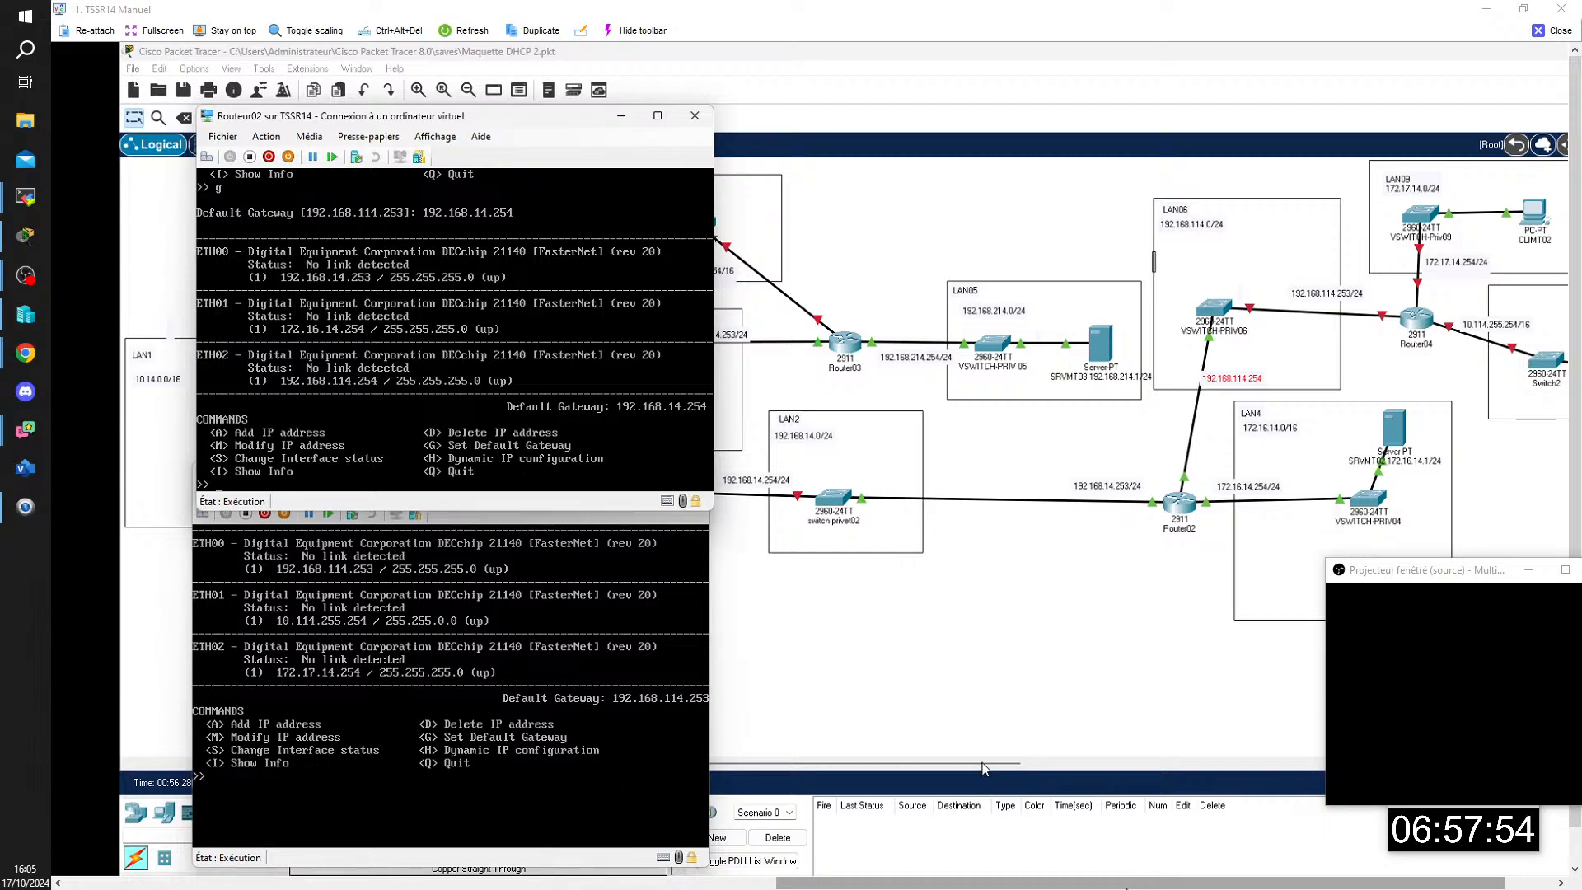
left_click_drag(522, 123, 522, 71)
mouse_move(515, 474)
left_mouse_down()
mouse_move(500, 503)
mouse_move(509, 469)
left_mouse_up()
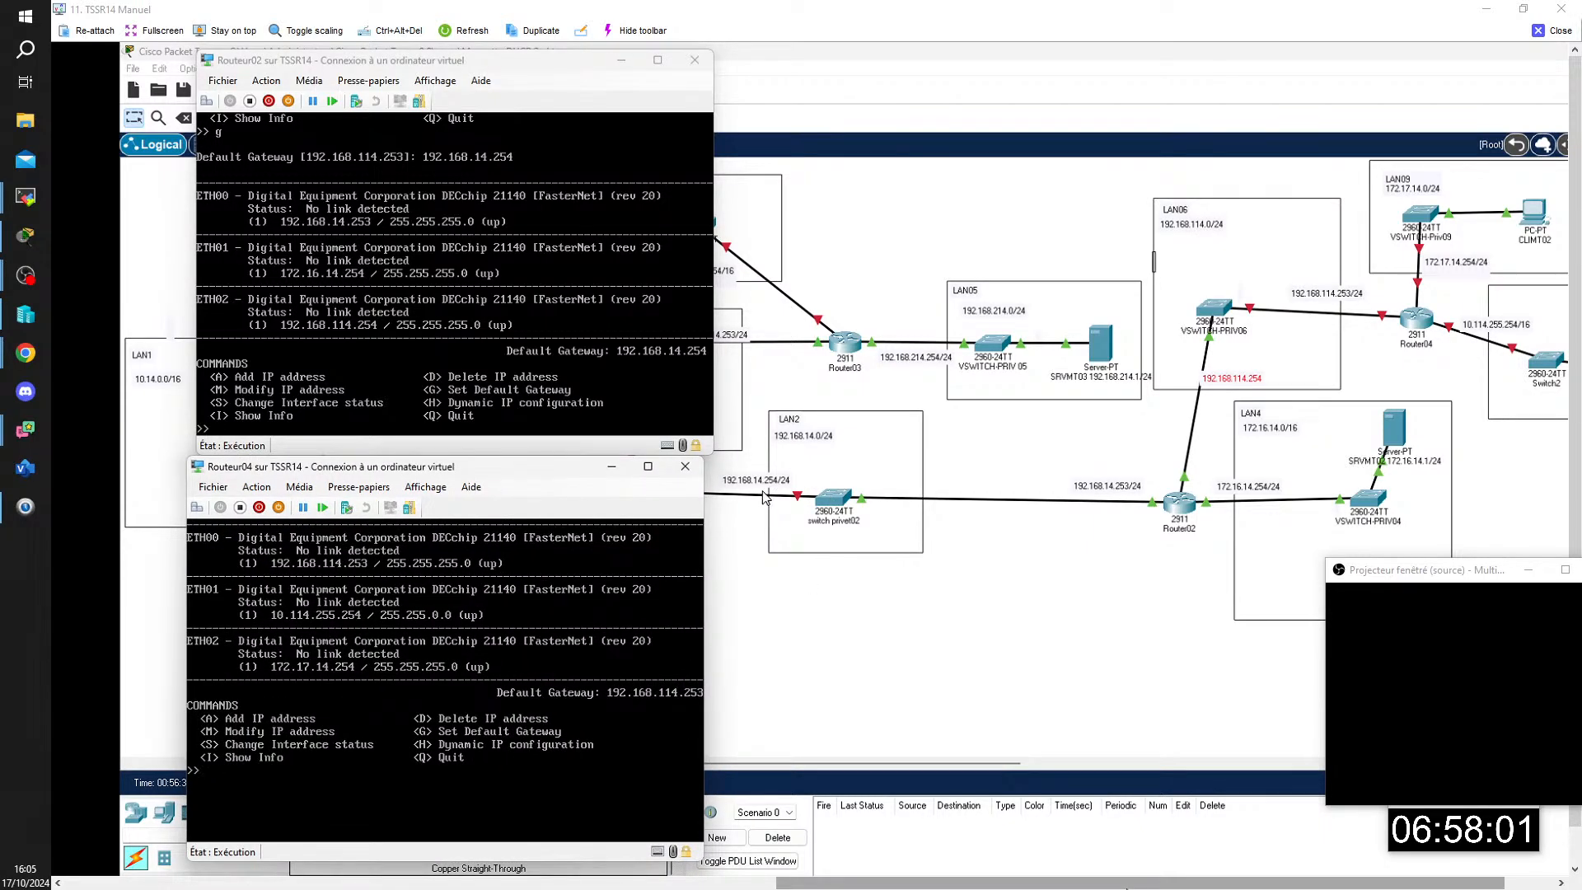
mouse_move(912, 873)
left_click_drag(501, 471, 511, 460)
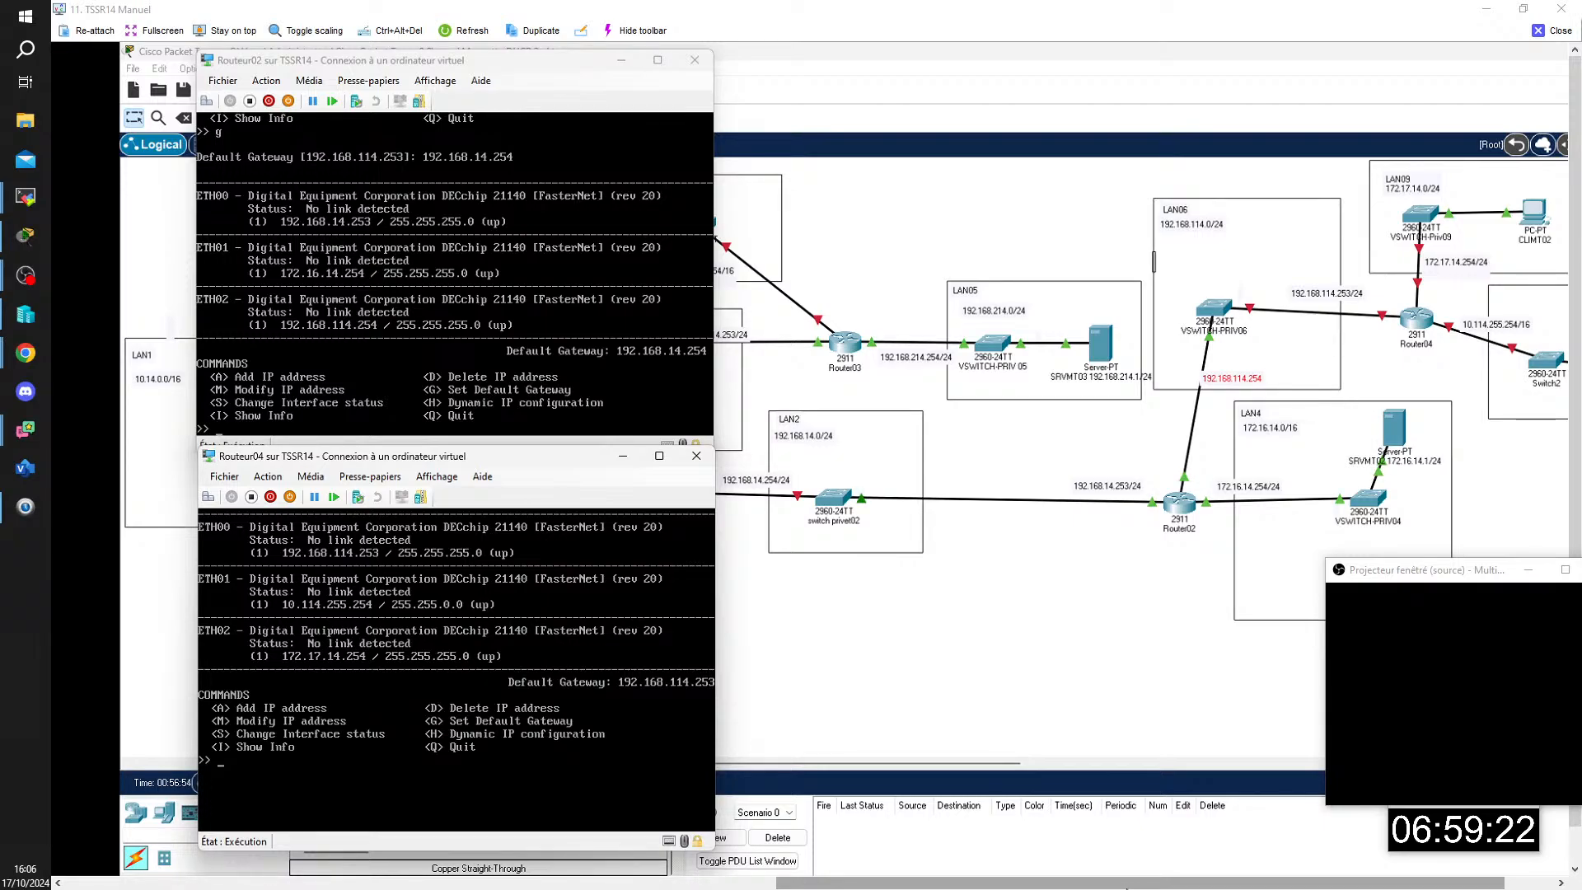
Step: Move the Routeur04 console clear of the Routeur02 console and recheck the hardware list in Routeur04's virtual machine settings
left_click_drag(541, 466, 1290, 200)
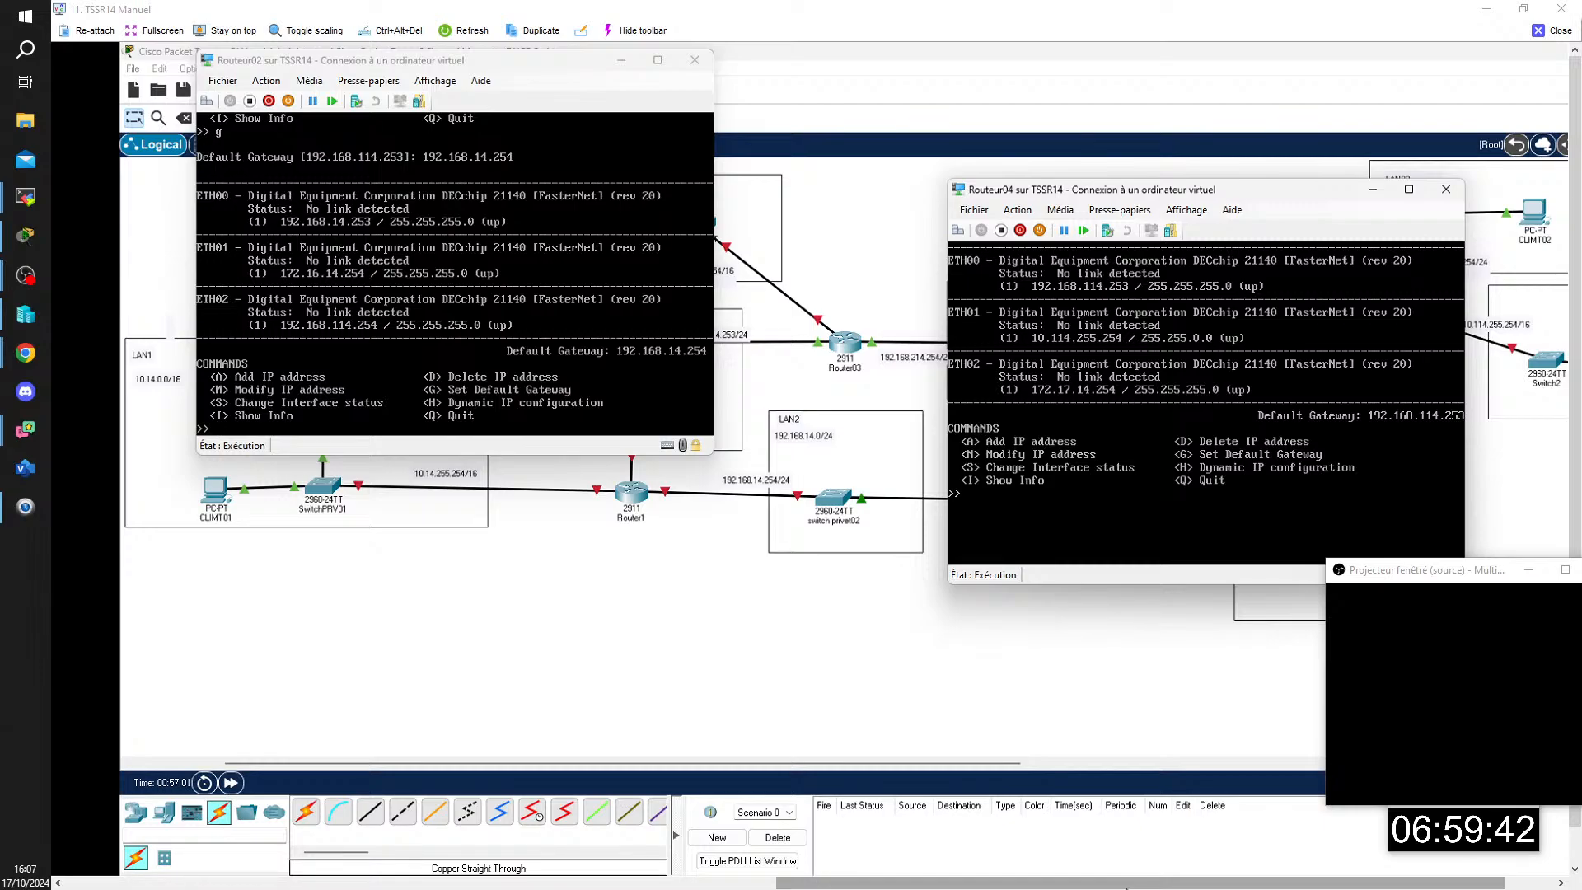
left_click(974, 209)
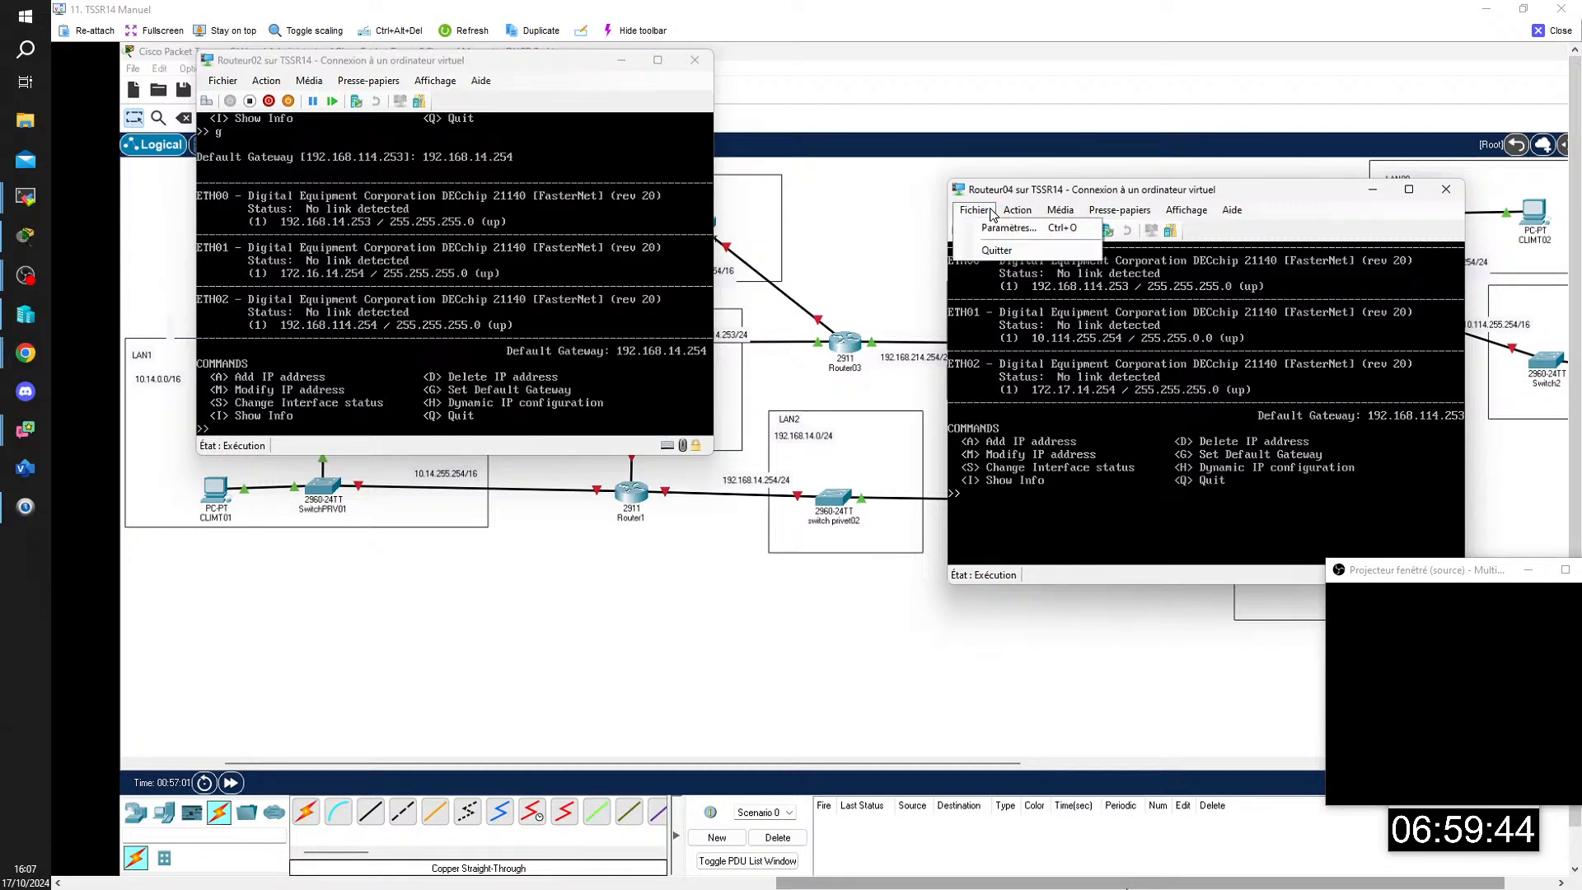
left_click(1002, 231)
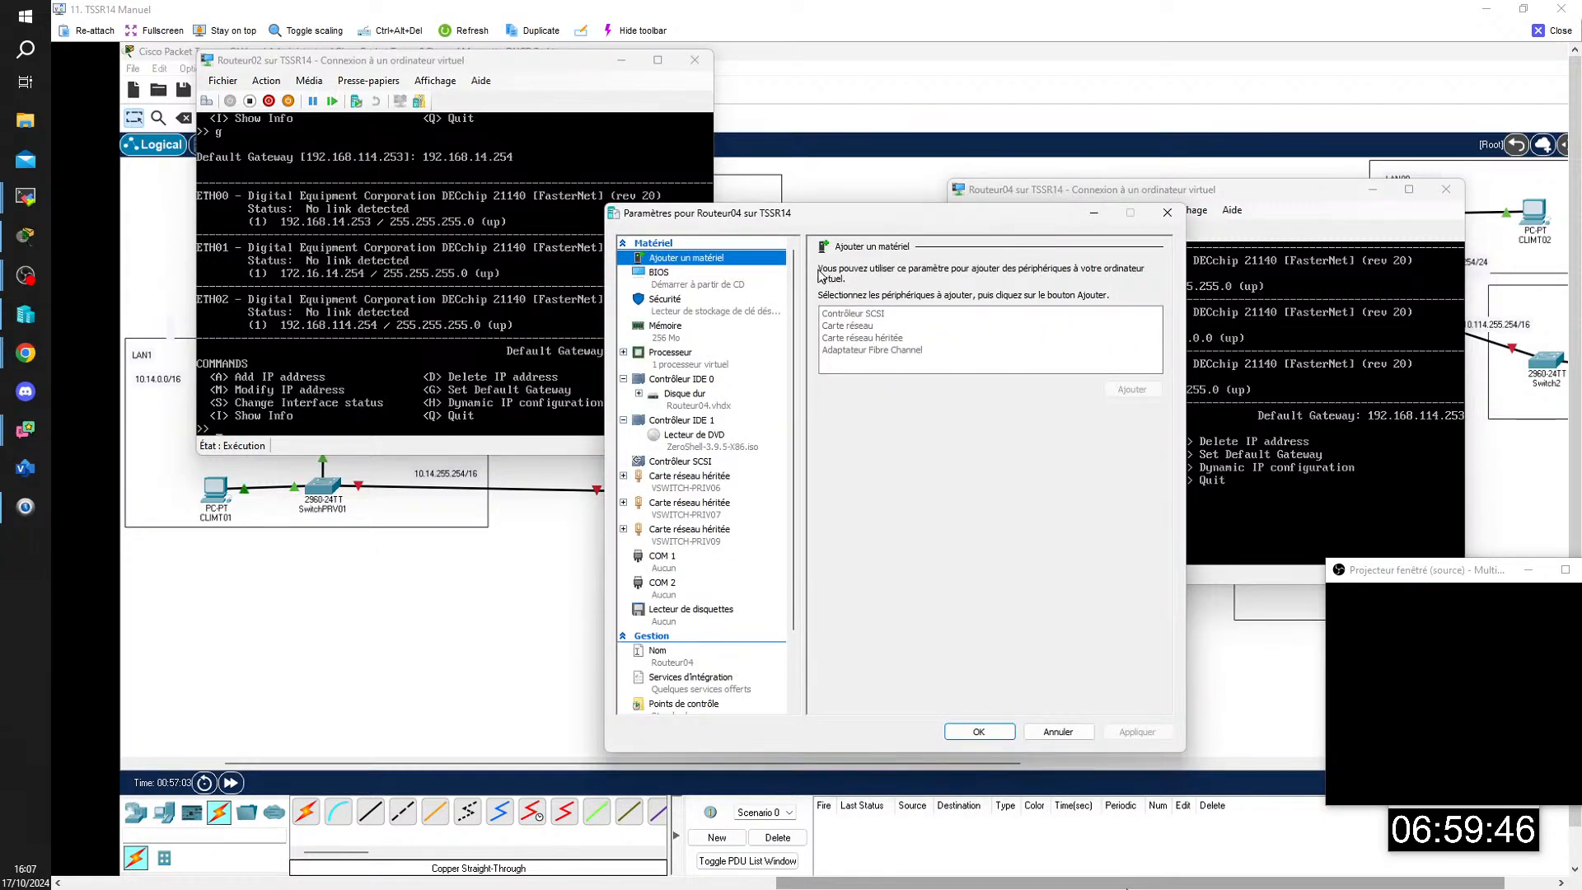
left_click(978, 733)
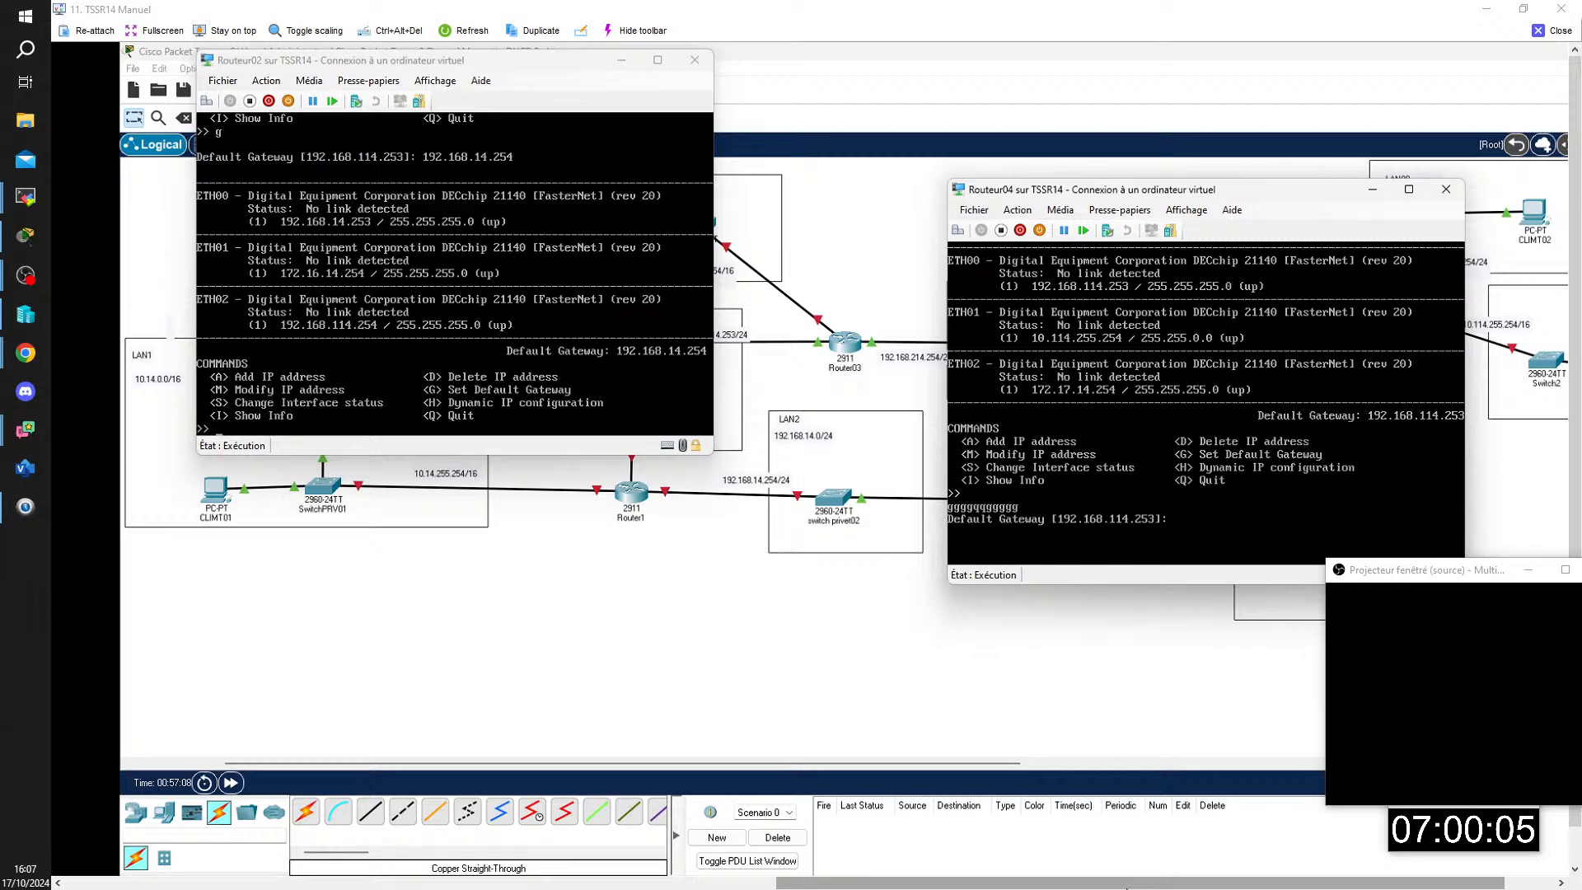
left_click_drag(1293, 199, 863, 223)
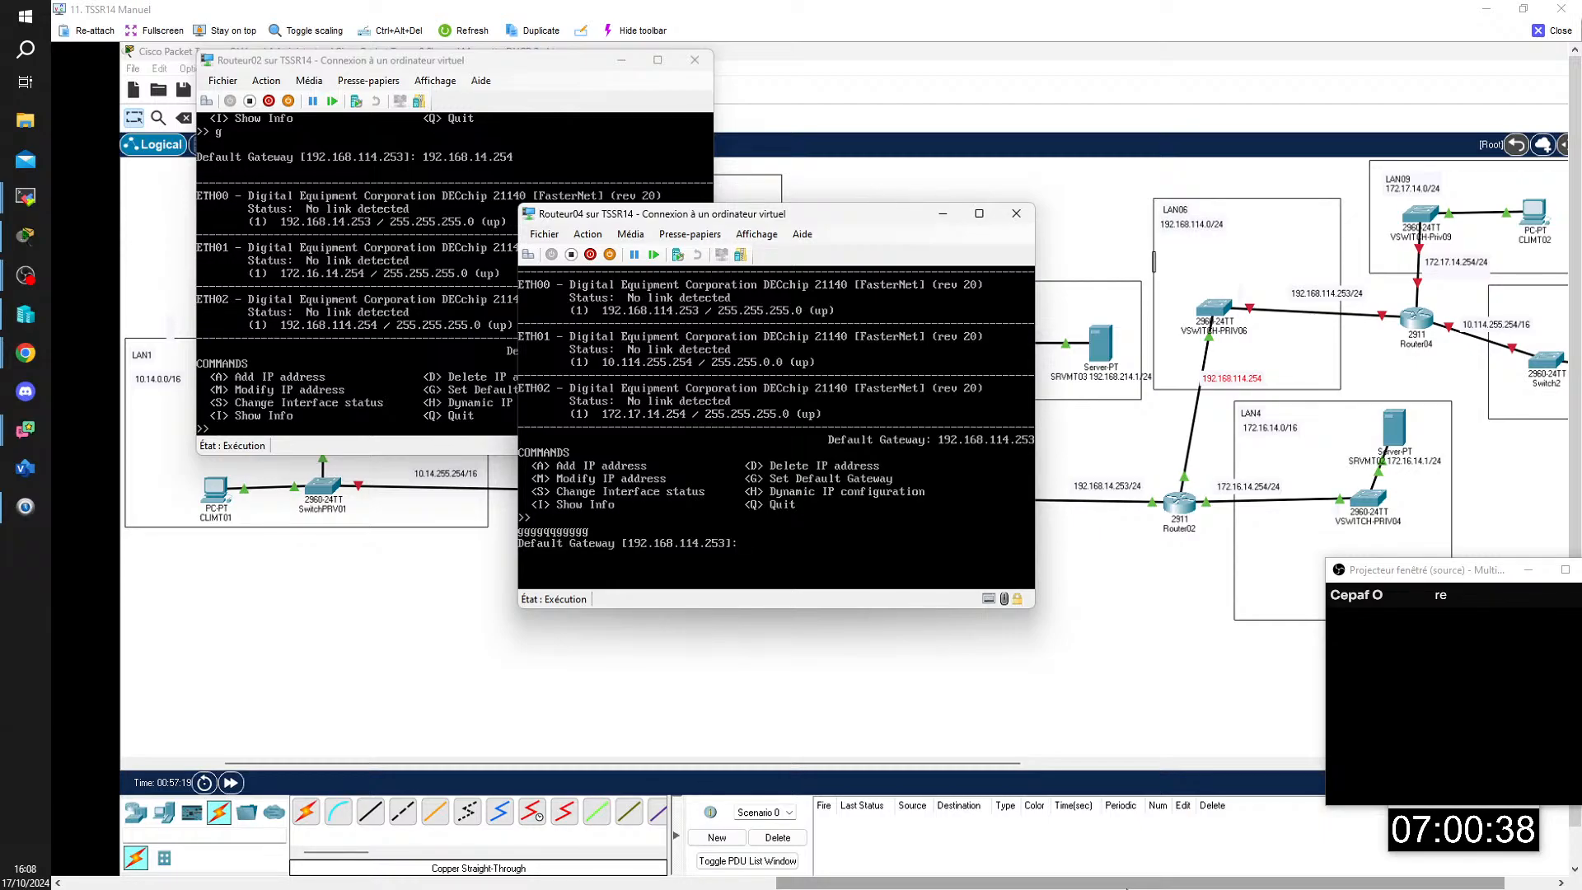
left_click(555, 236)
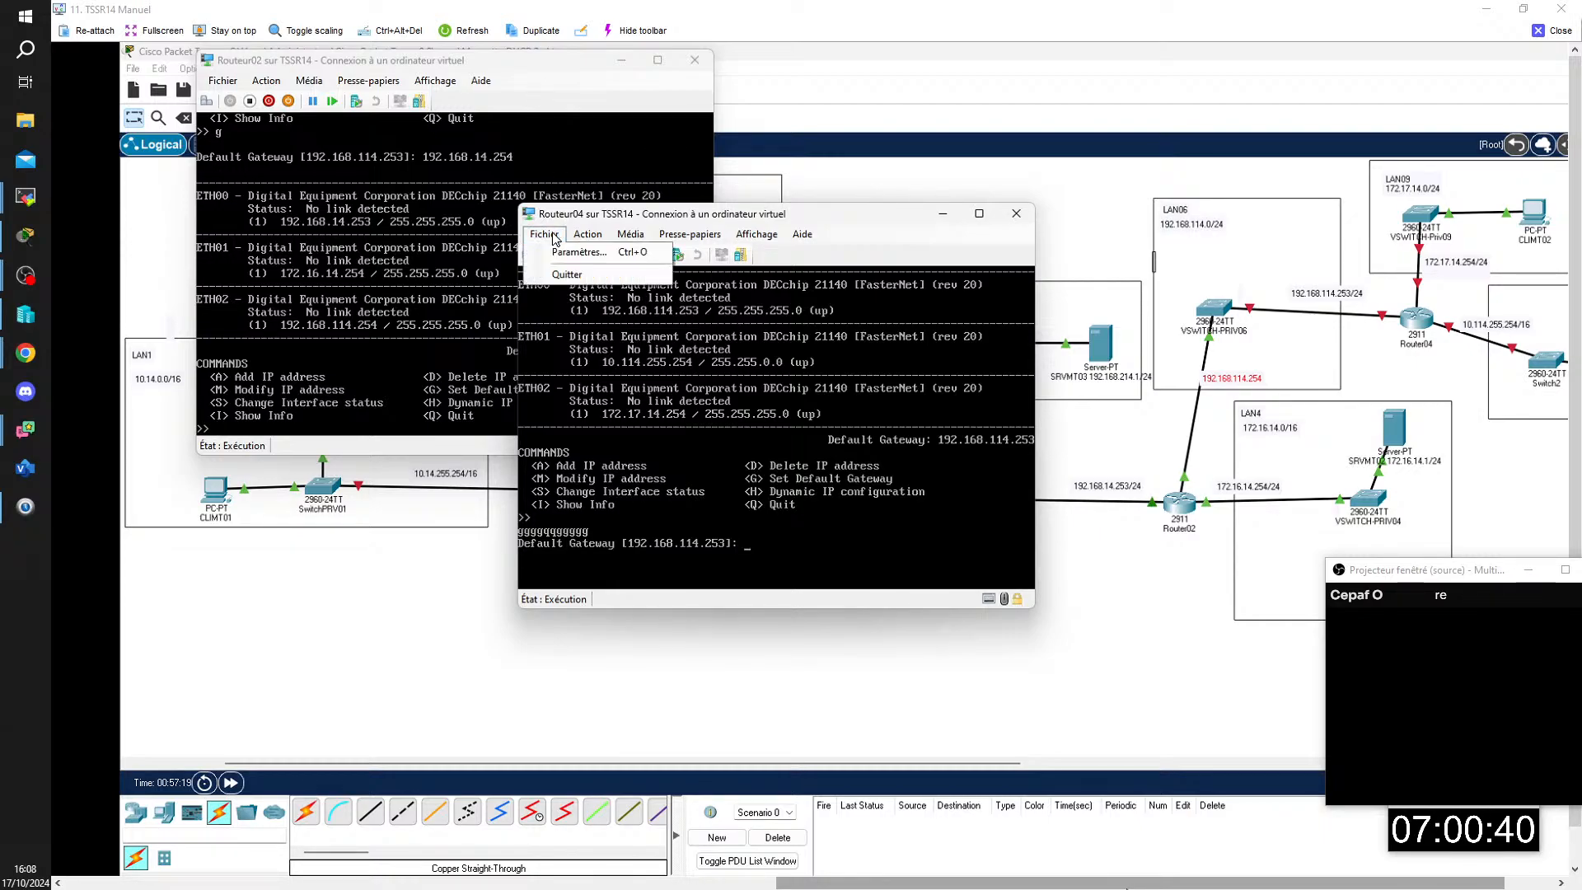
left_click(570, 259)
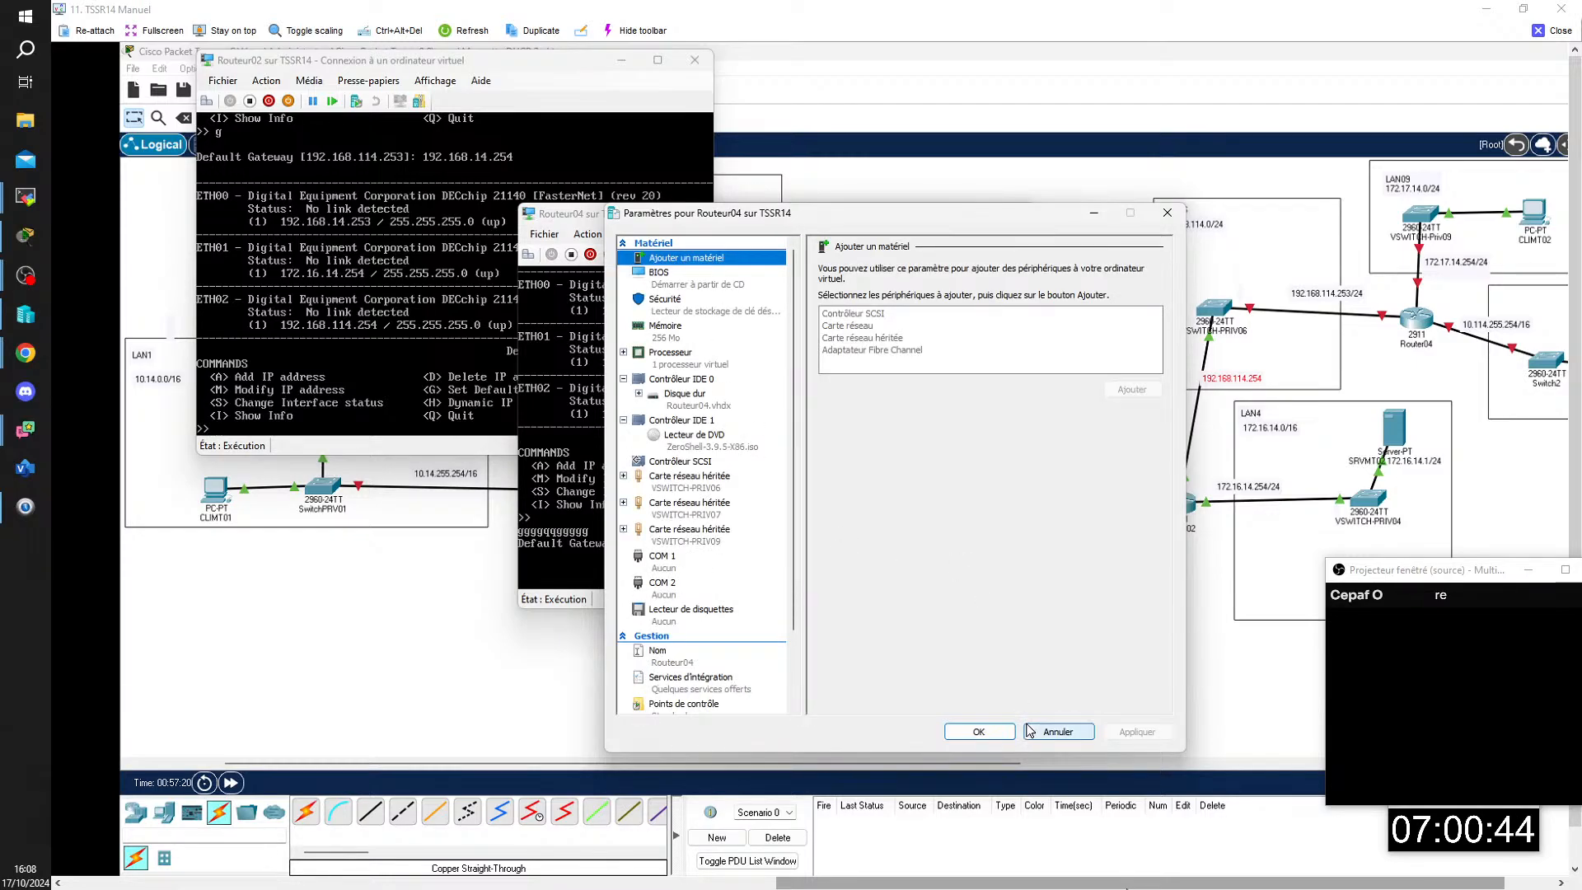
left_click(979, 731)
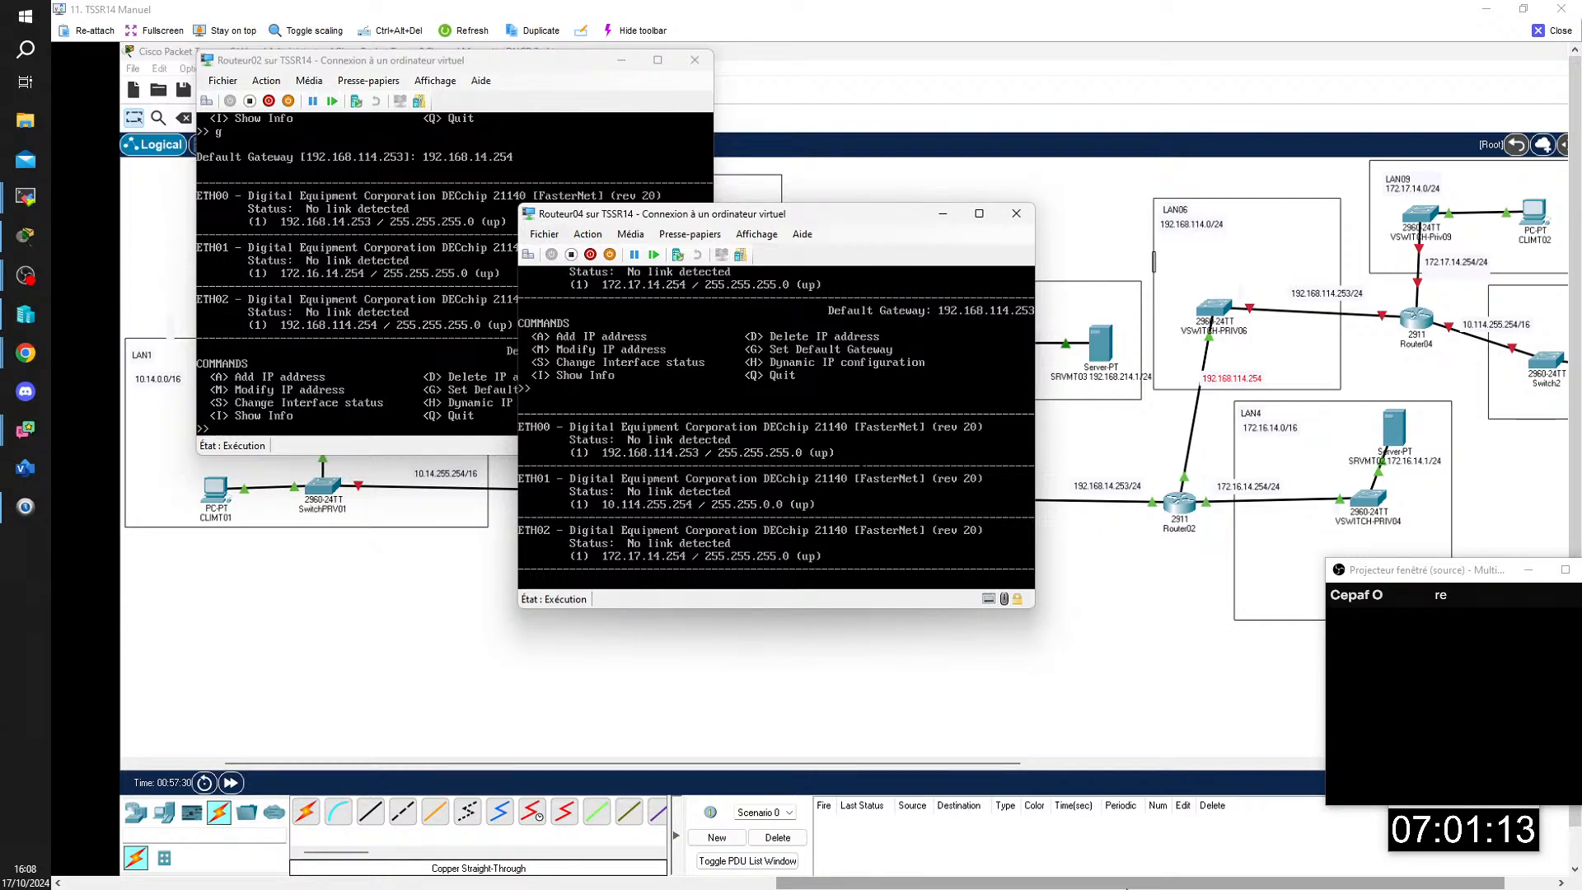
Step: Examine the memory page in the Routeur04 virtual machine settings and close the dialog
left_click_drag(833, 213, 857, 237)
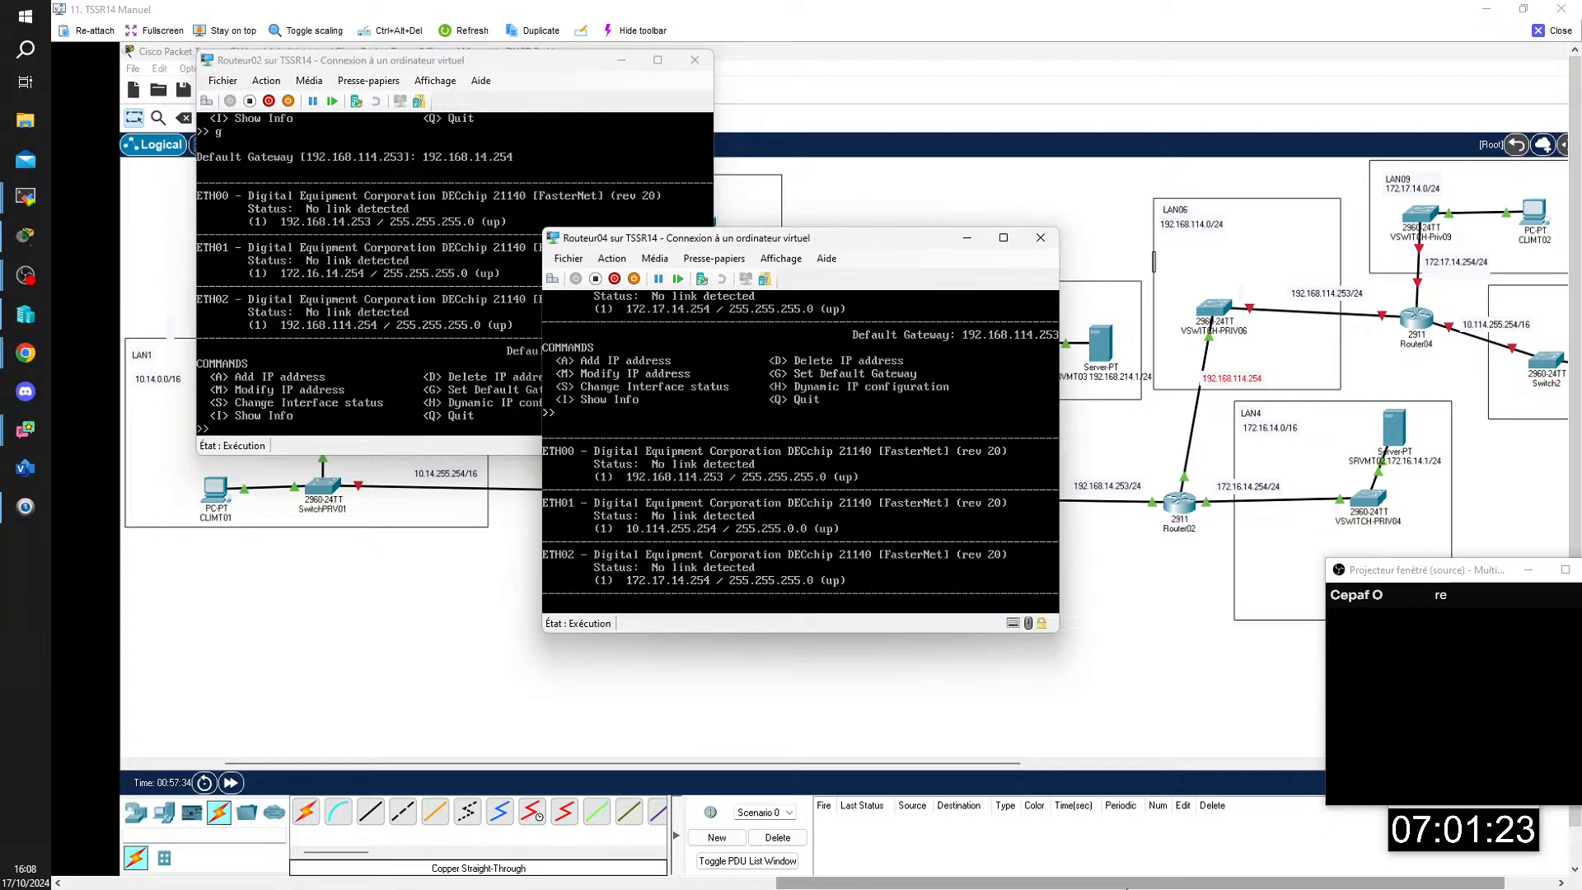
left_click(569, 259)
left_click(600, 277)
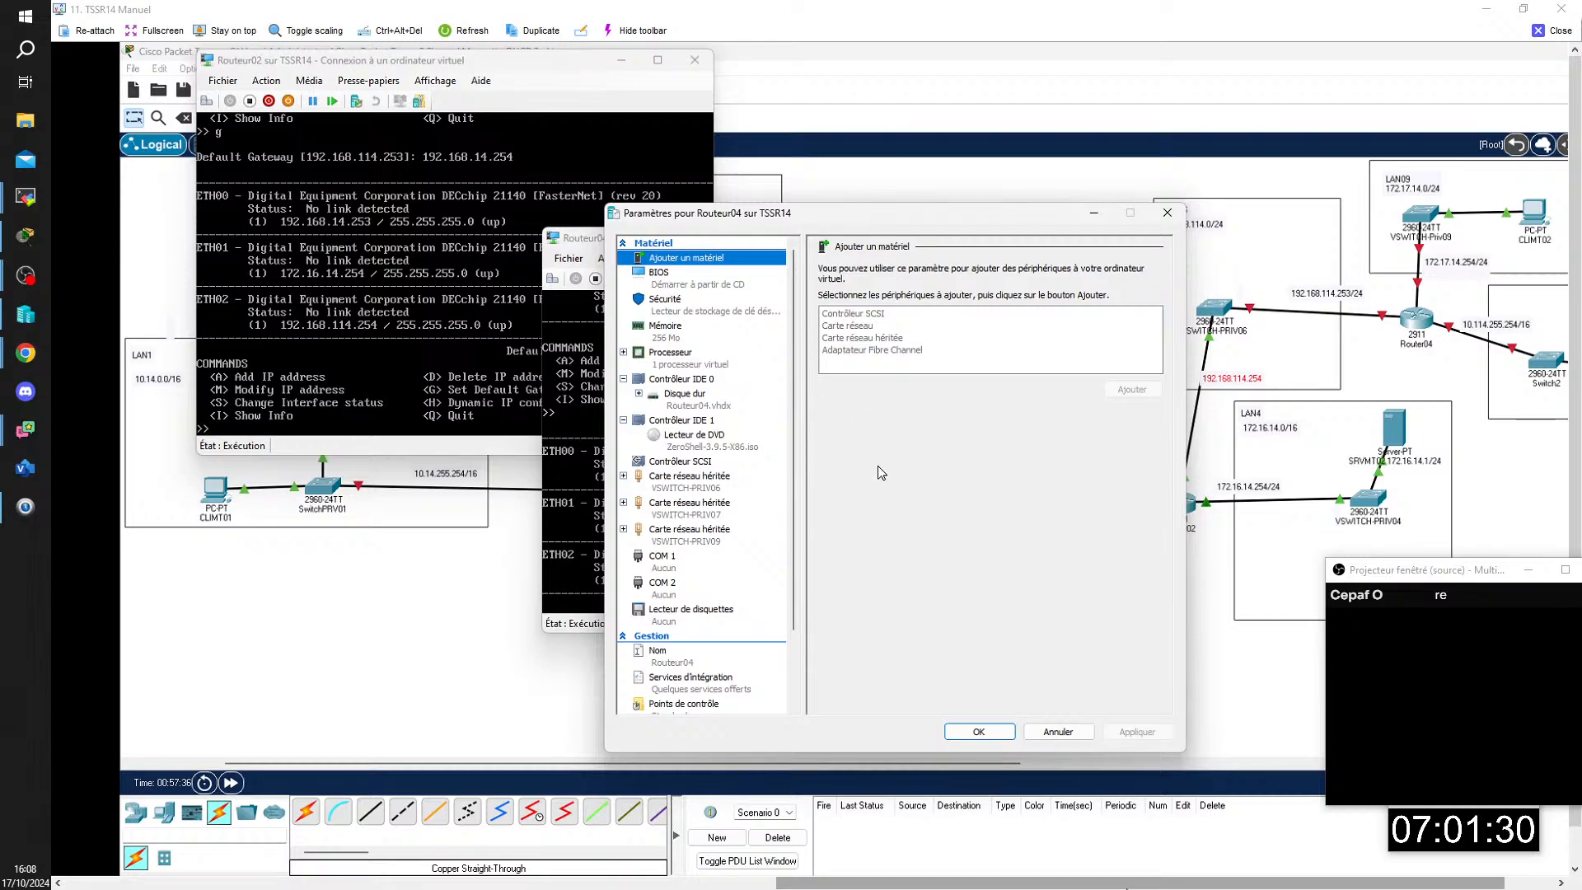
left_click(660, 338)
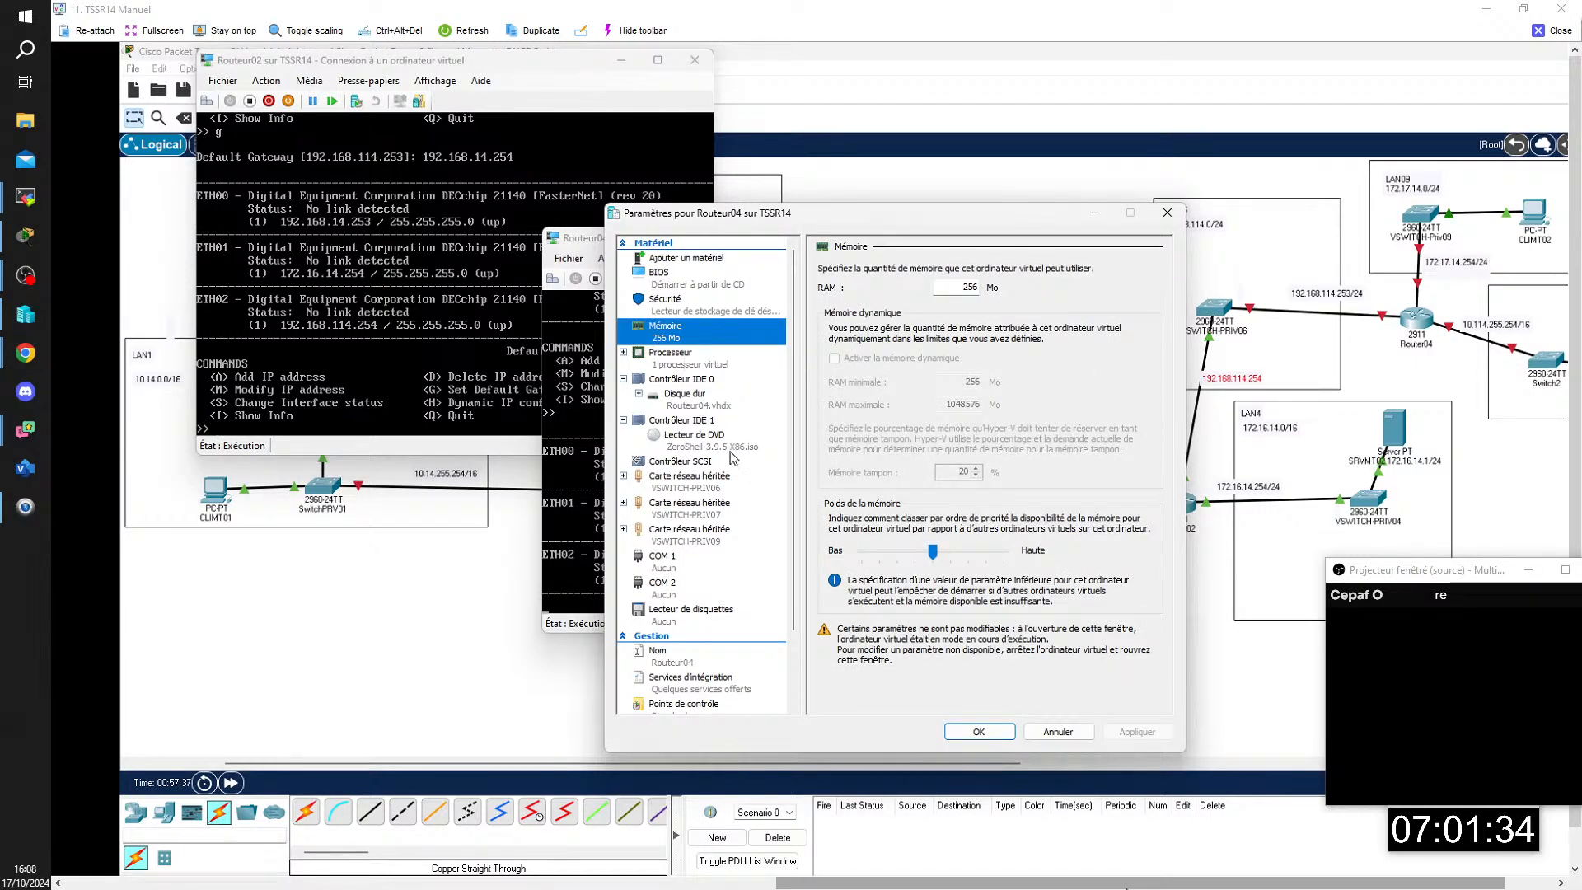
left_click(979, 740)
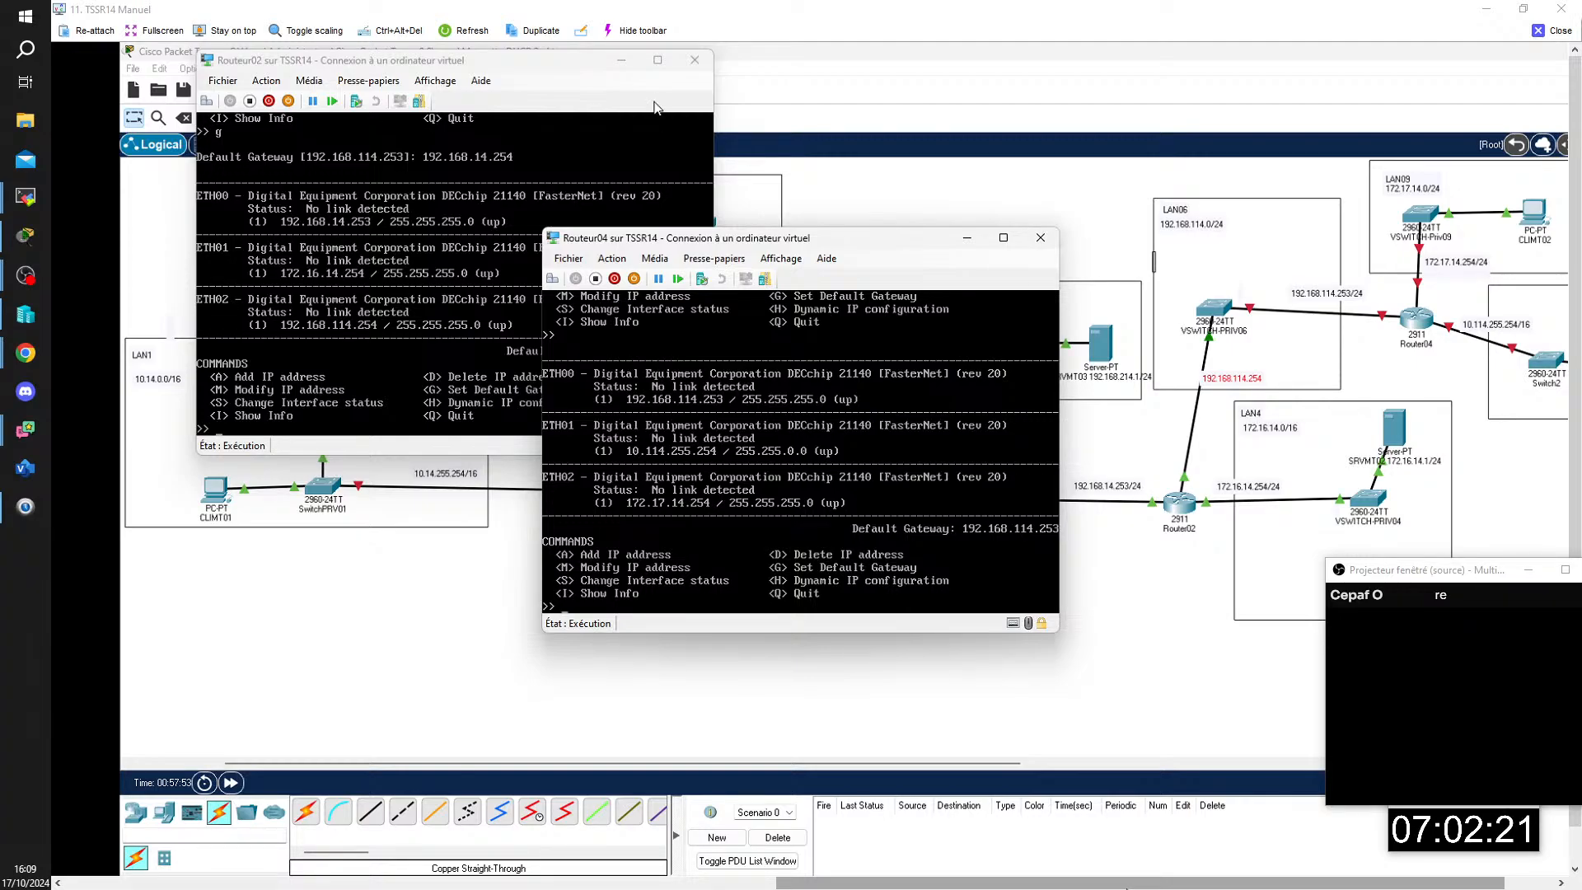
Step: Minimize the Routeur02 console and clear the stray input in the Routeur04 console to return to its command prompt
left_click(615, 61)
type("ggggg")
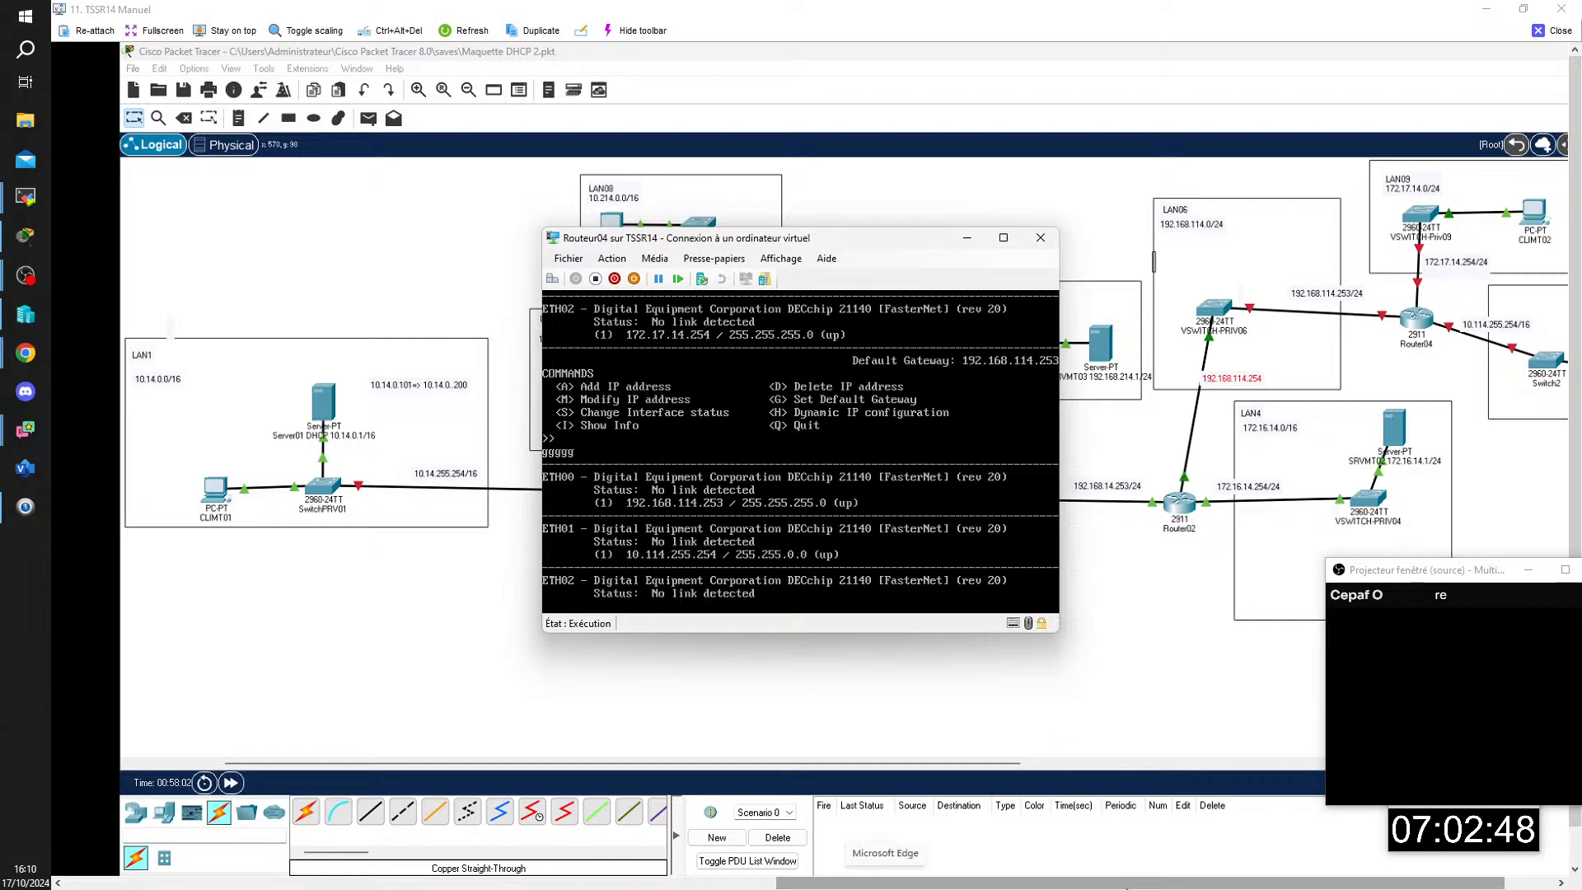
mouse_move(1127, 888)
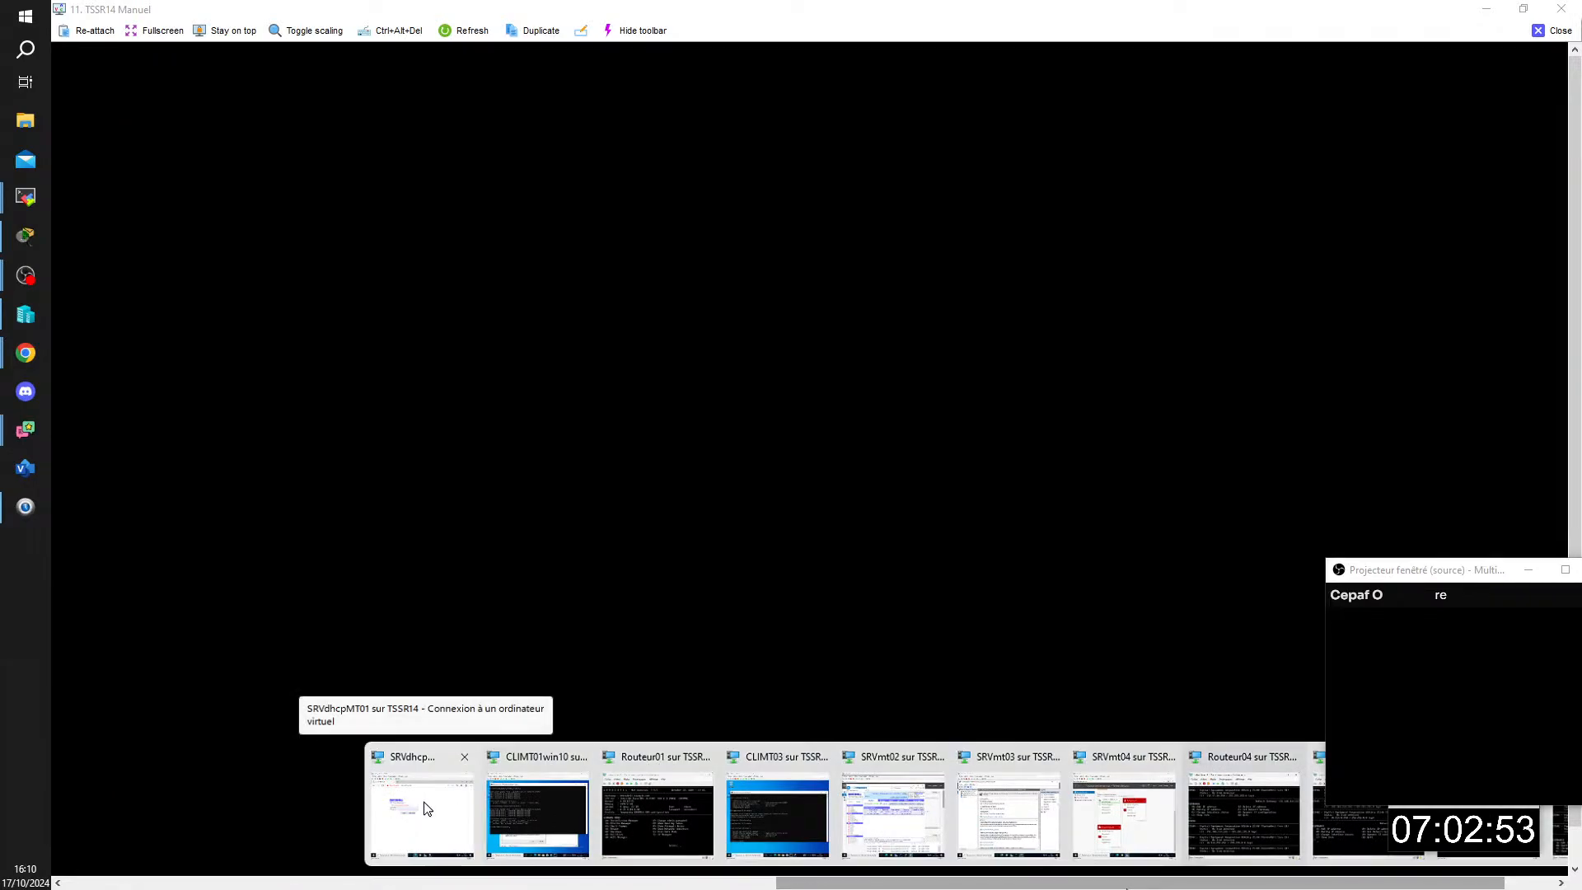
left_click(425, 806)
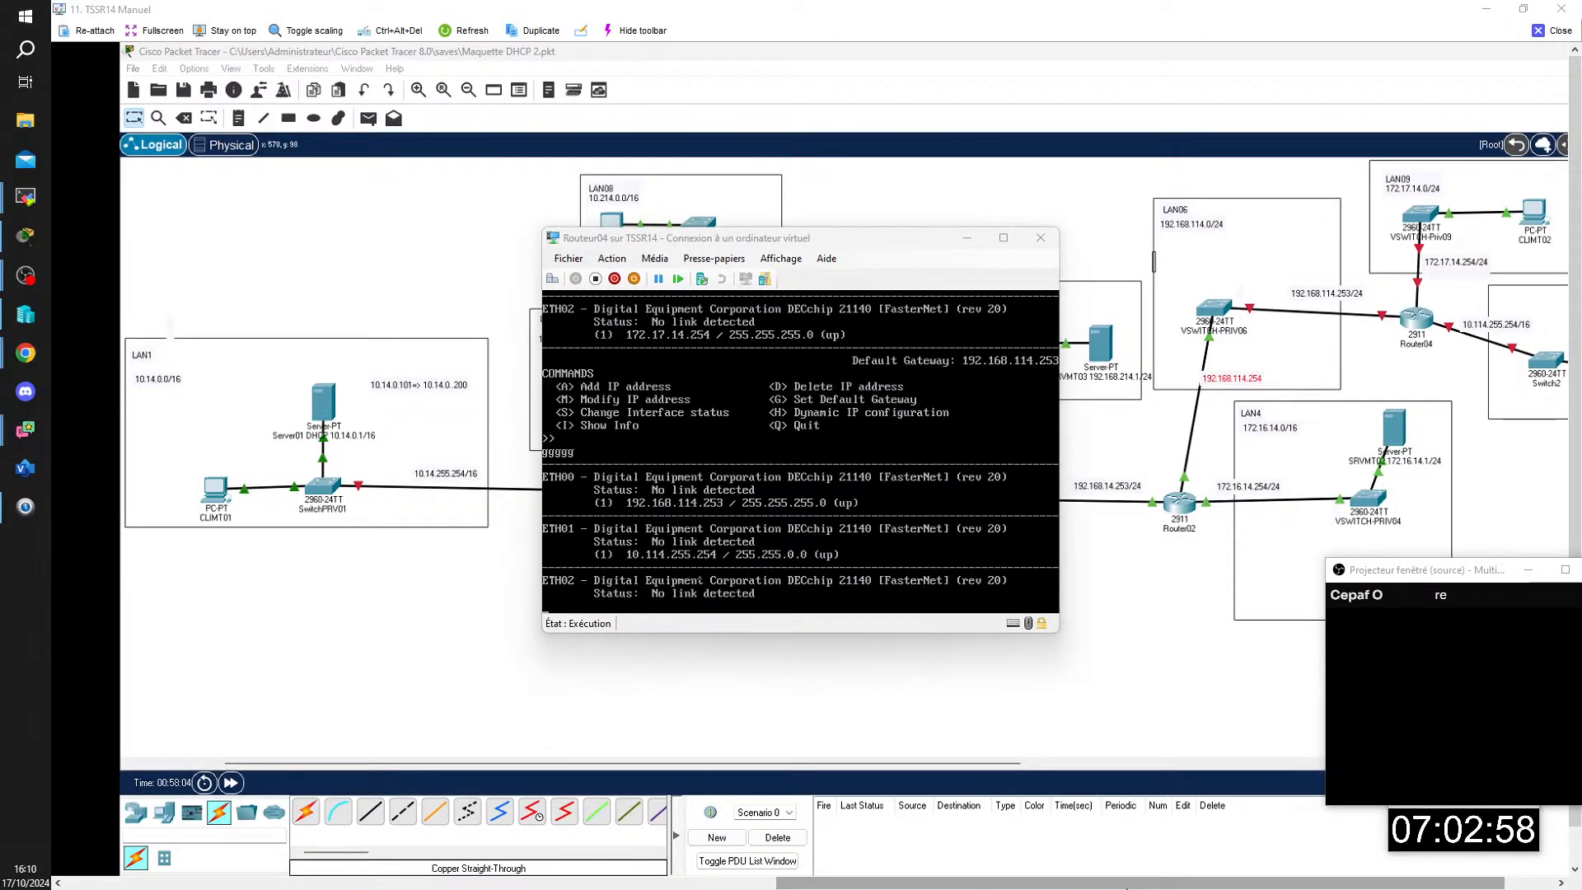
key("Return")
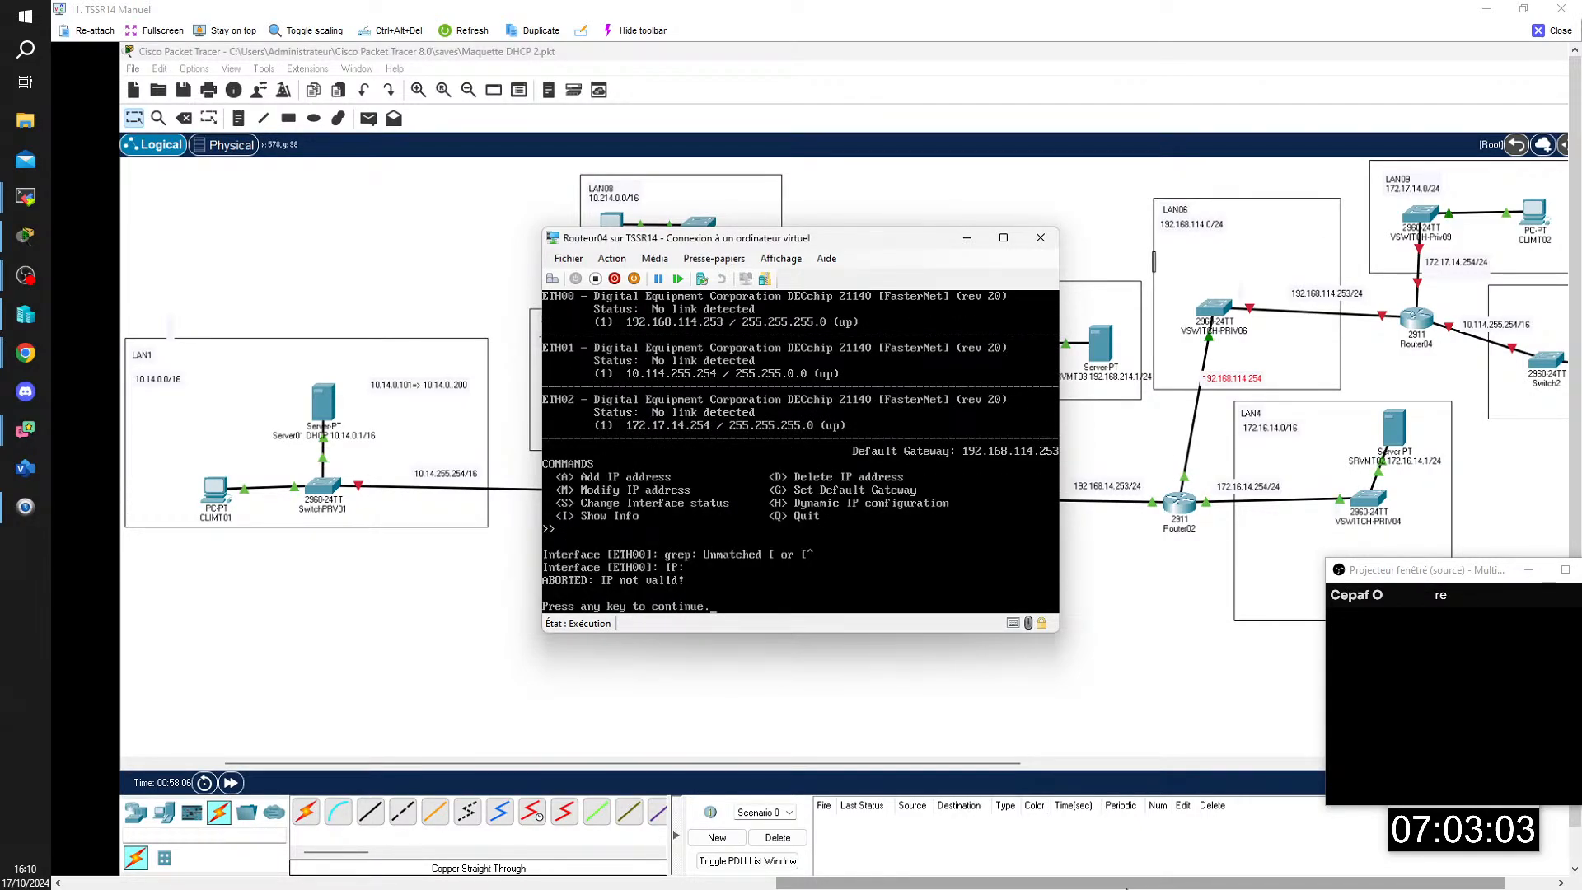
key("Return")
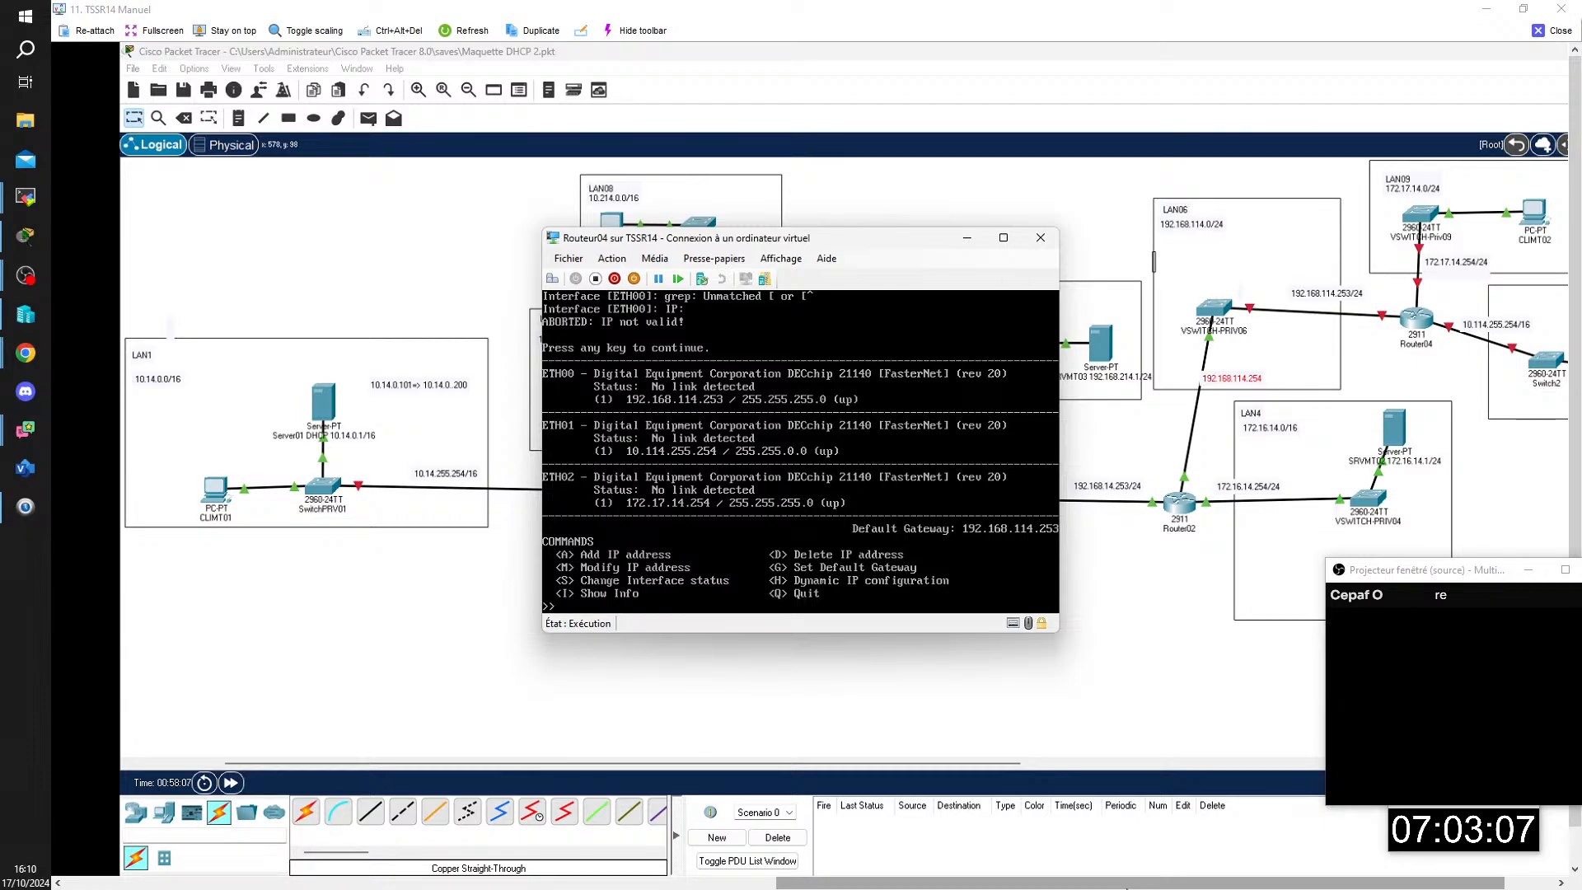
Step: Try to set Routeur04's default gateway to 192.168.114.254
type("g")
key("Return")
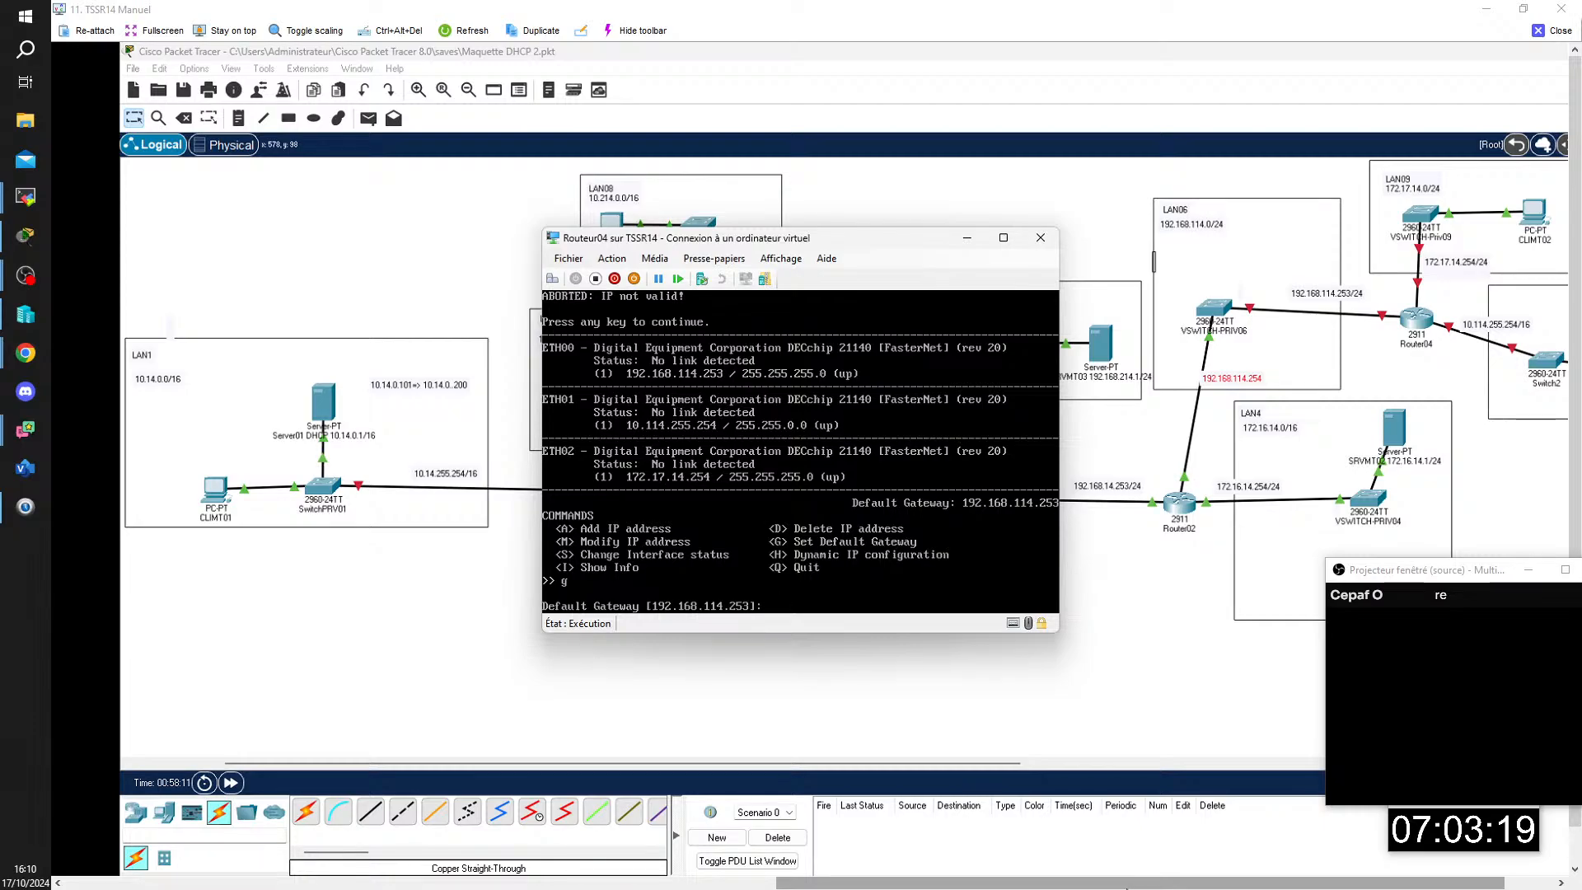
type("&/(")
key("BackSpace")
type("9")
type("2")
type("\"-_")
type("_{_'-")
key("BackSpace")
key("BackSpace")
key("BackSpace")
key("BackSpace")
key("BackSpace")
key("BackSpace")
type("168.")
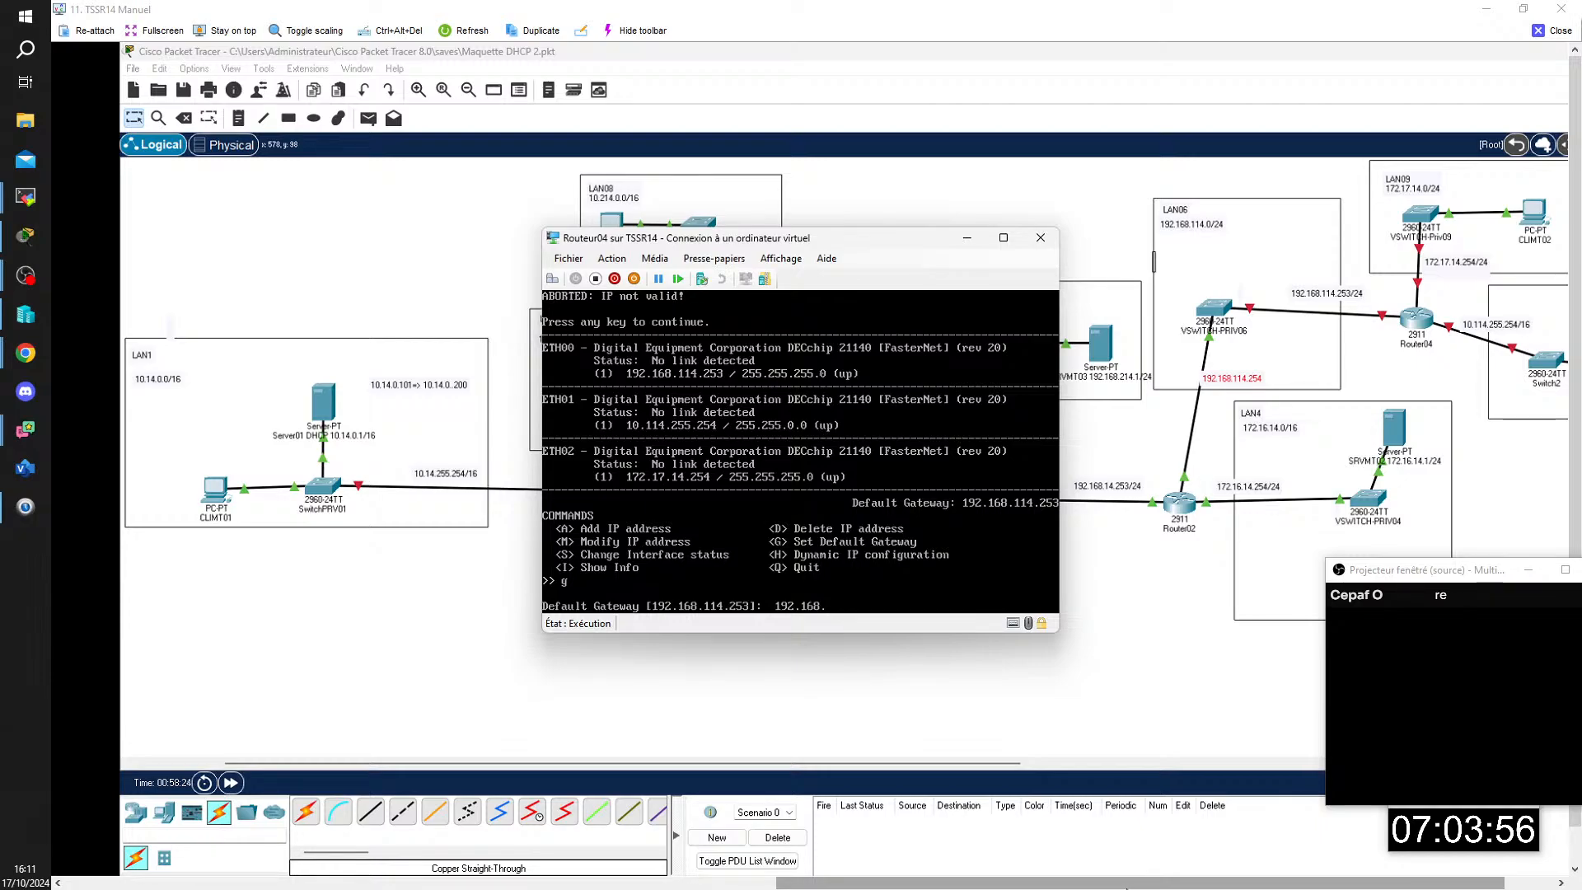
type("114.254")
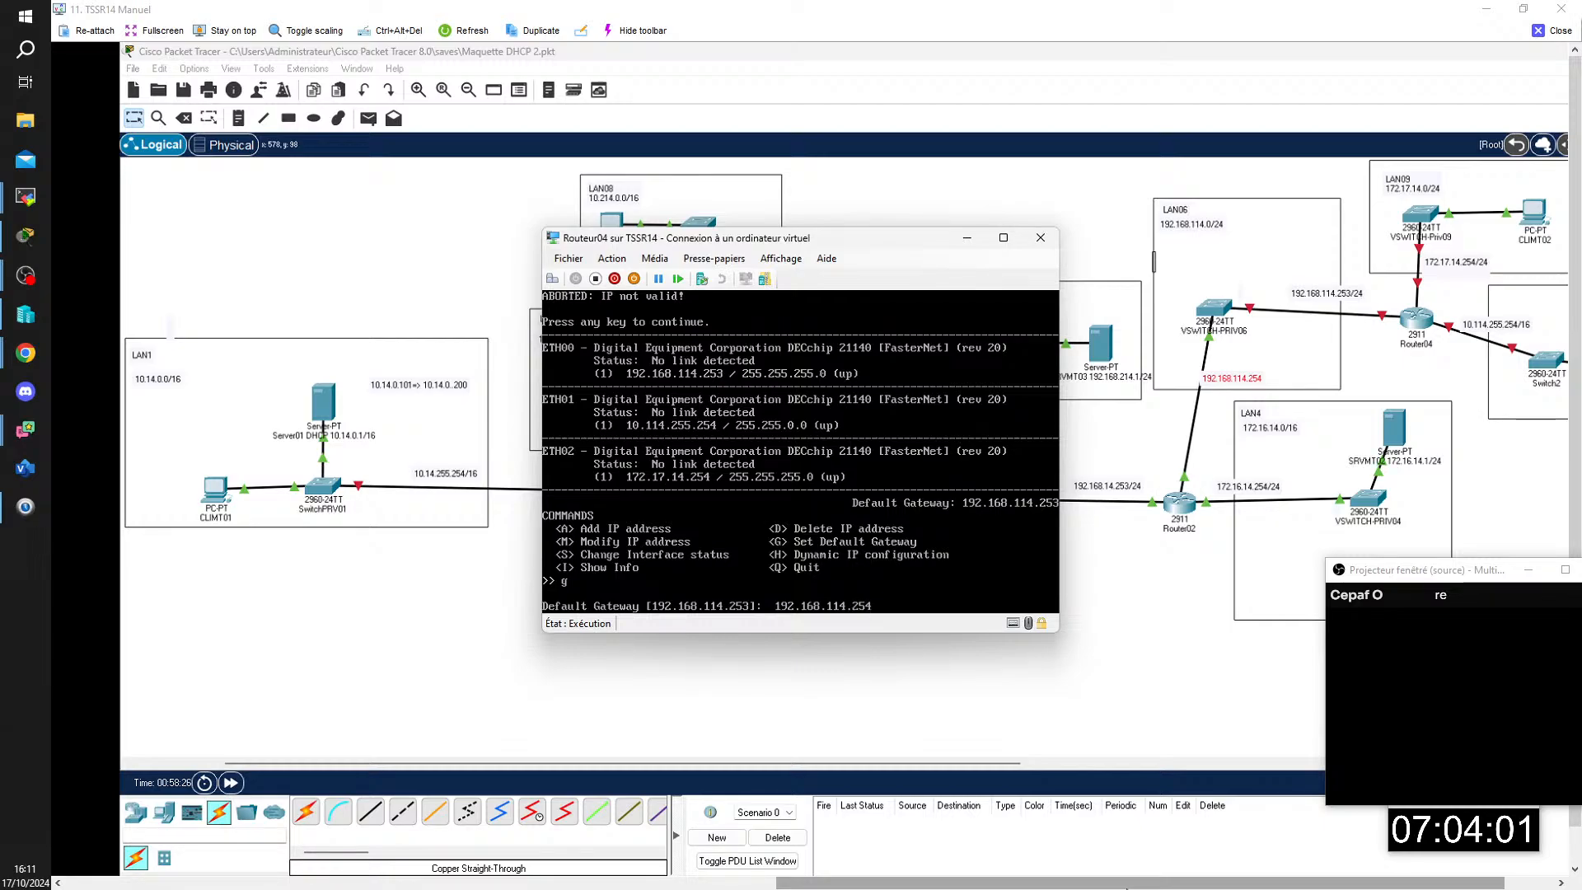
key("Return")
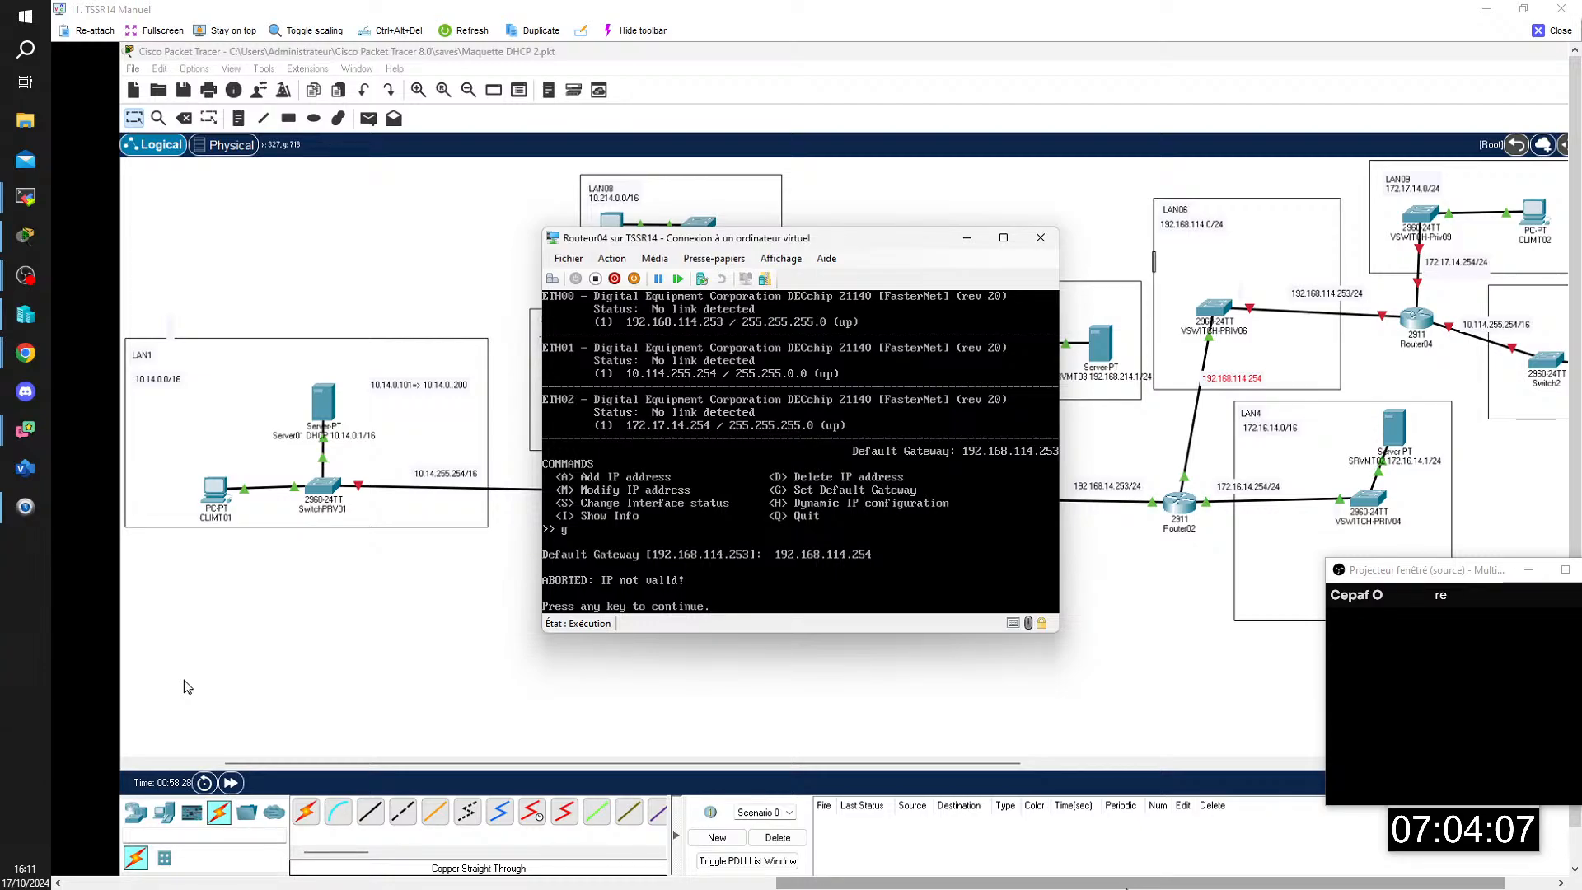
key("Return")
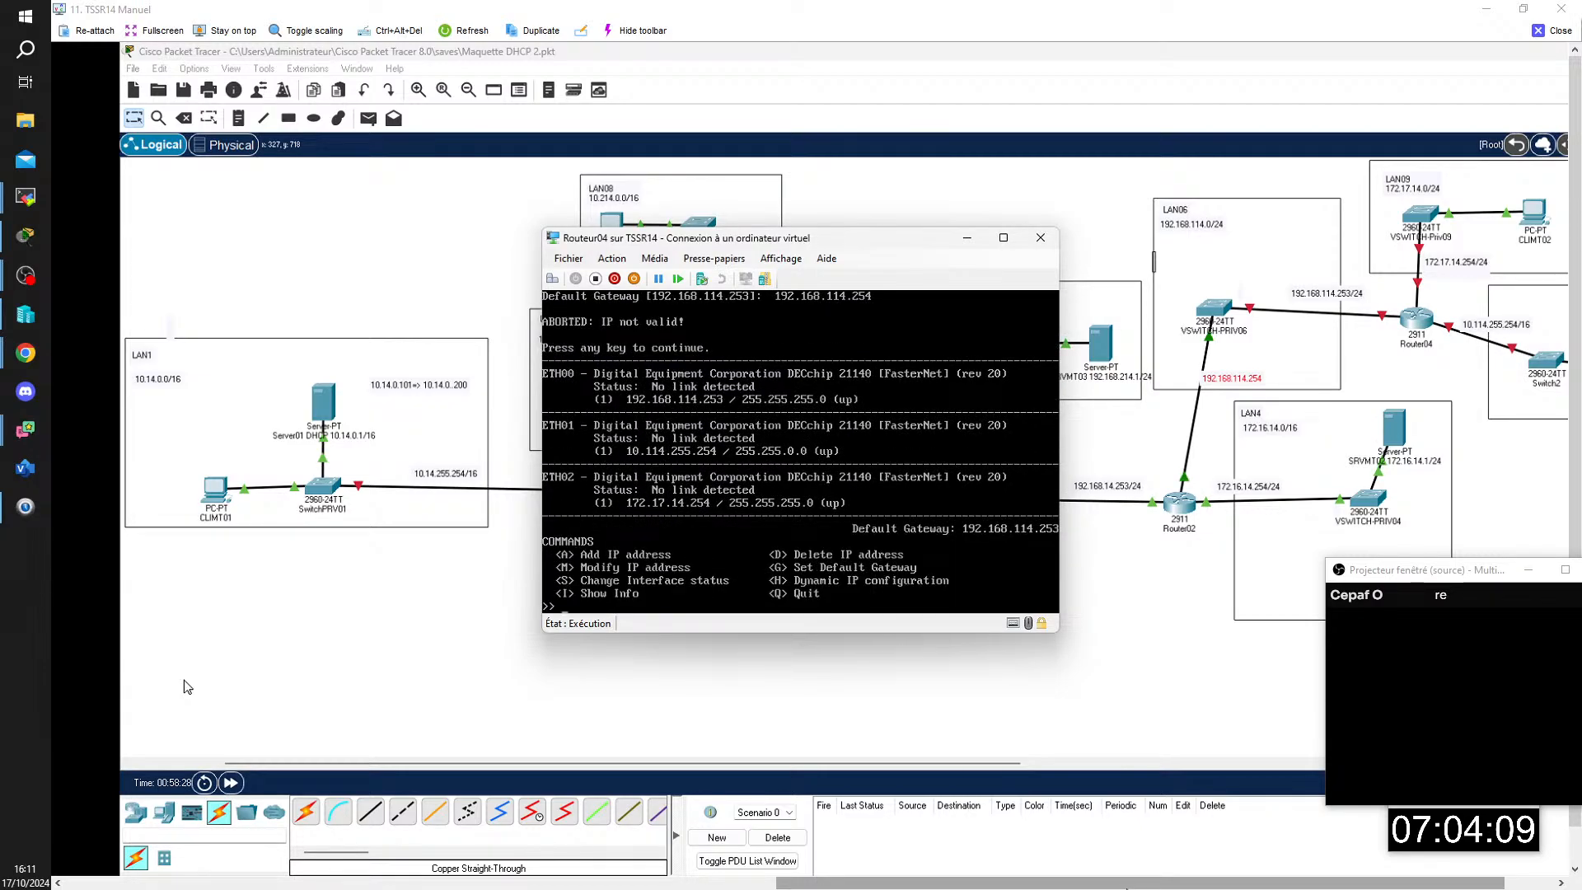
Step: Restart the default gateway command on Routeur04 and enter 192.168.114.254 without a leading space
type("g")
key("Return")
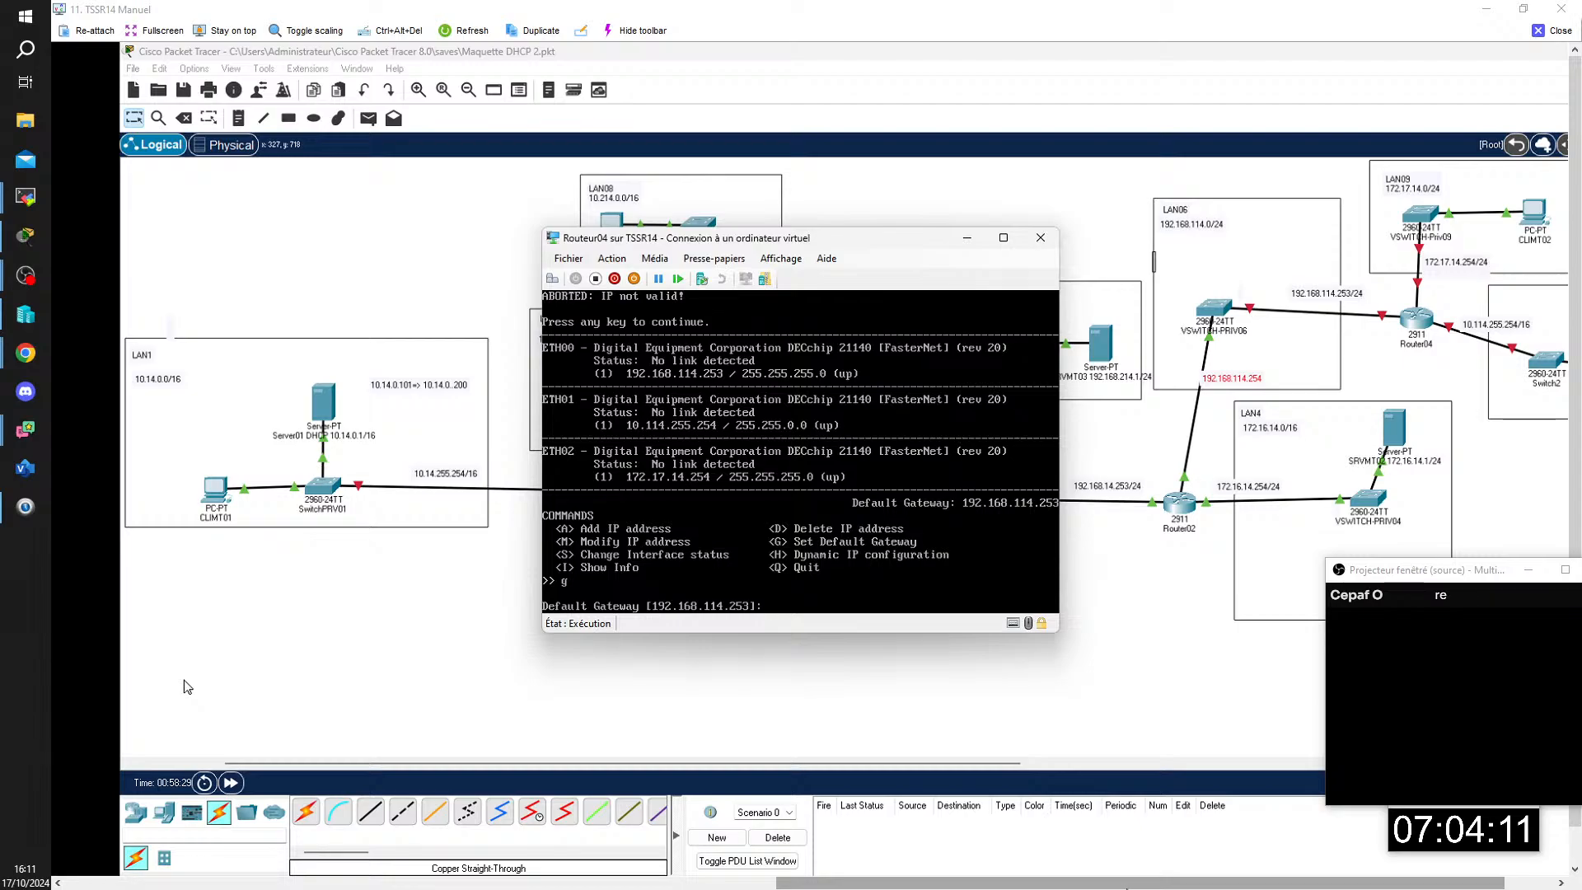
type("192")
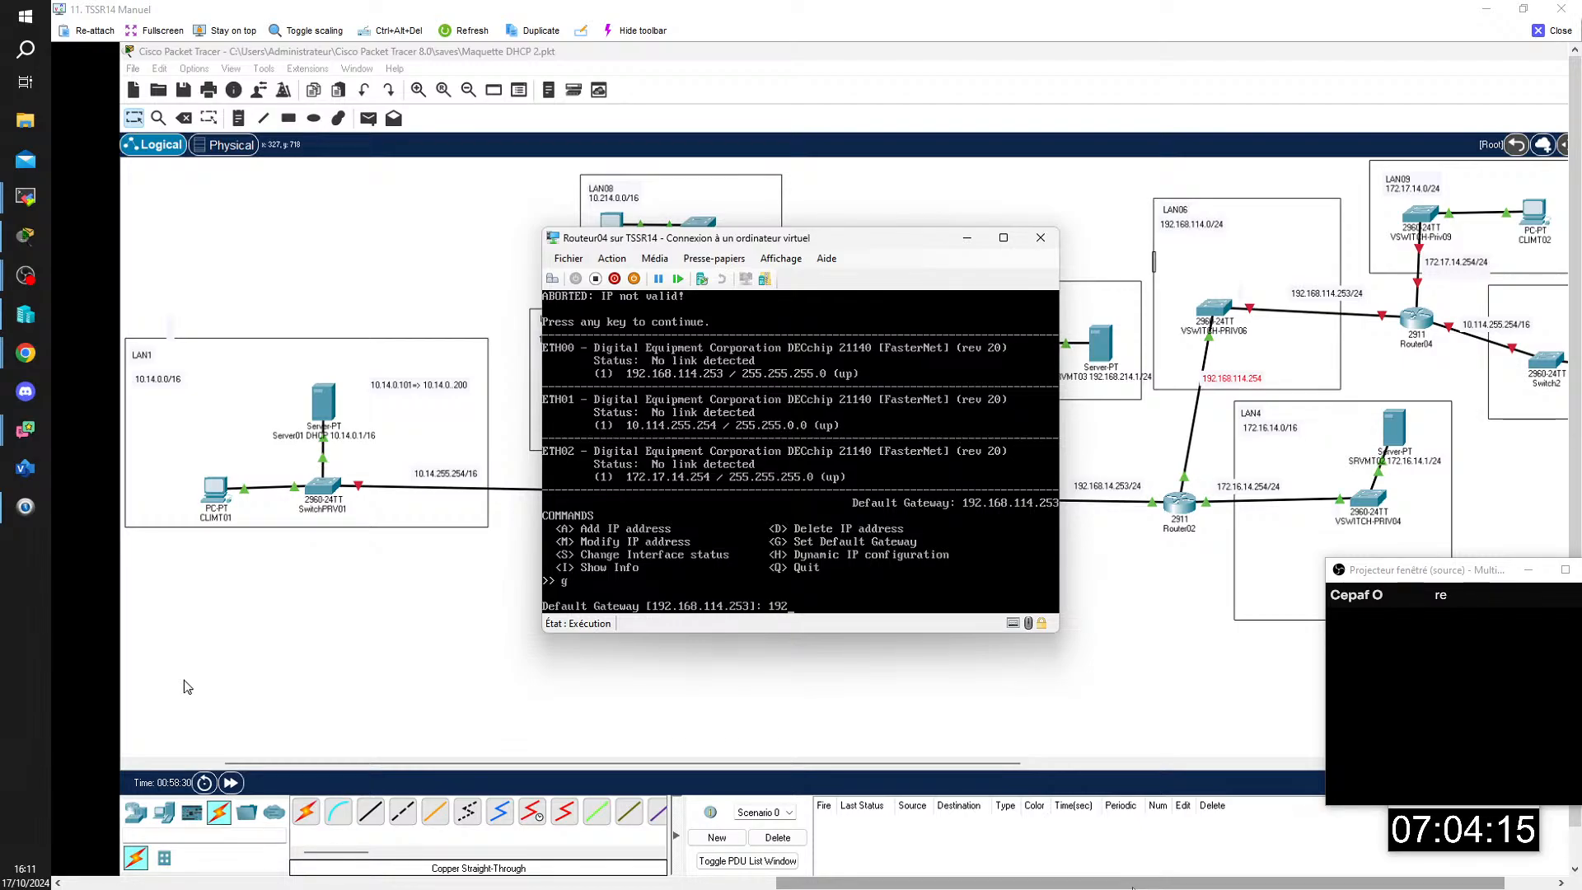
type(".168.114.")
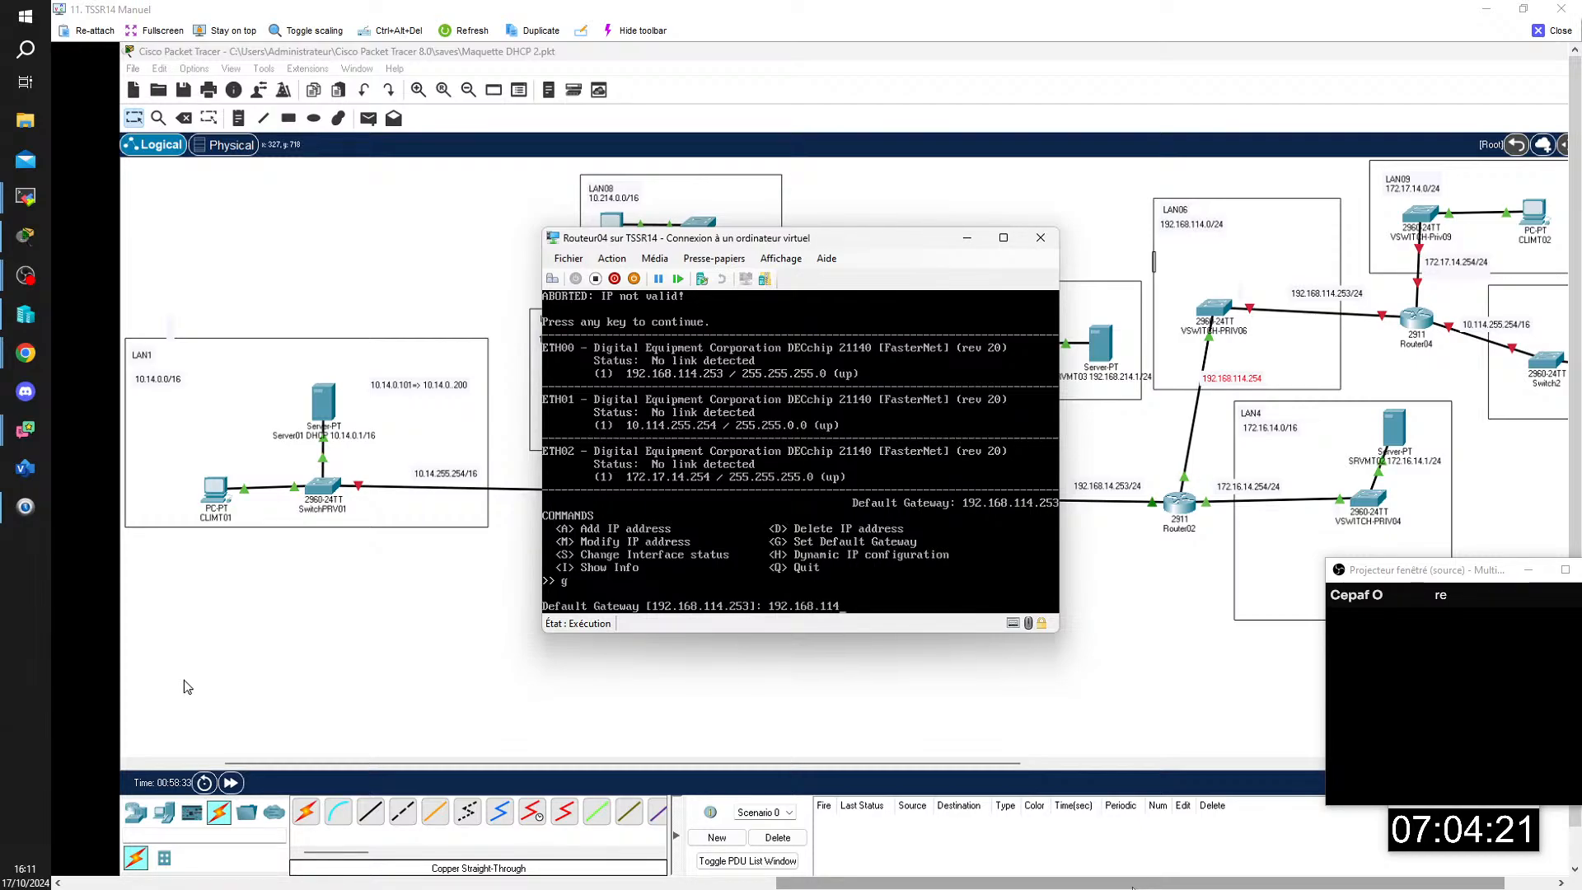
type("253")
key("BackSpace")
type("4")
key("Return")
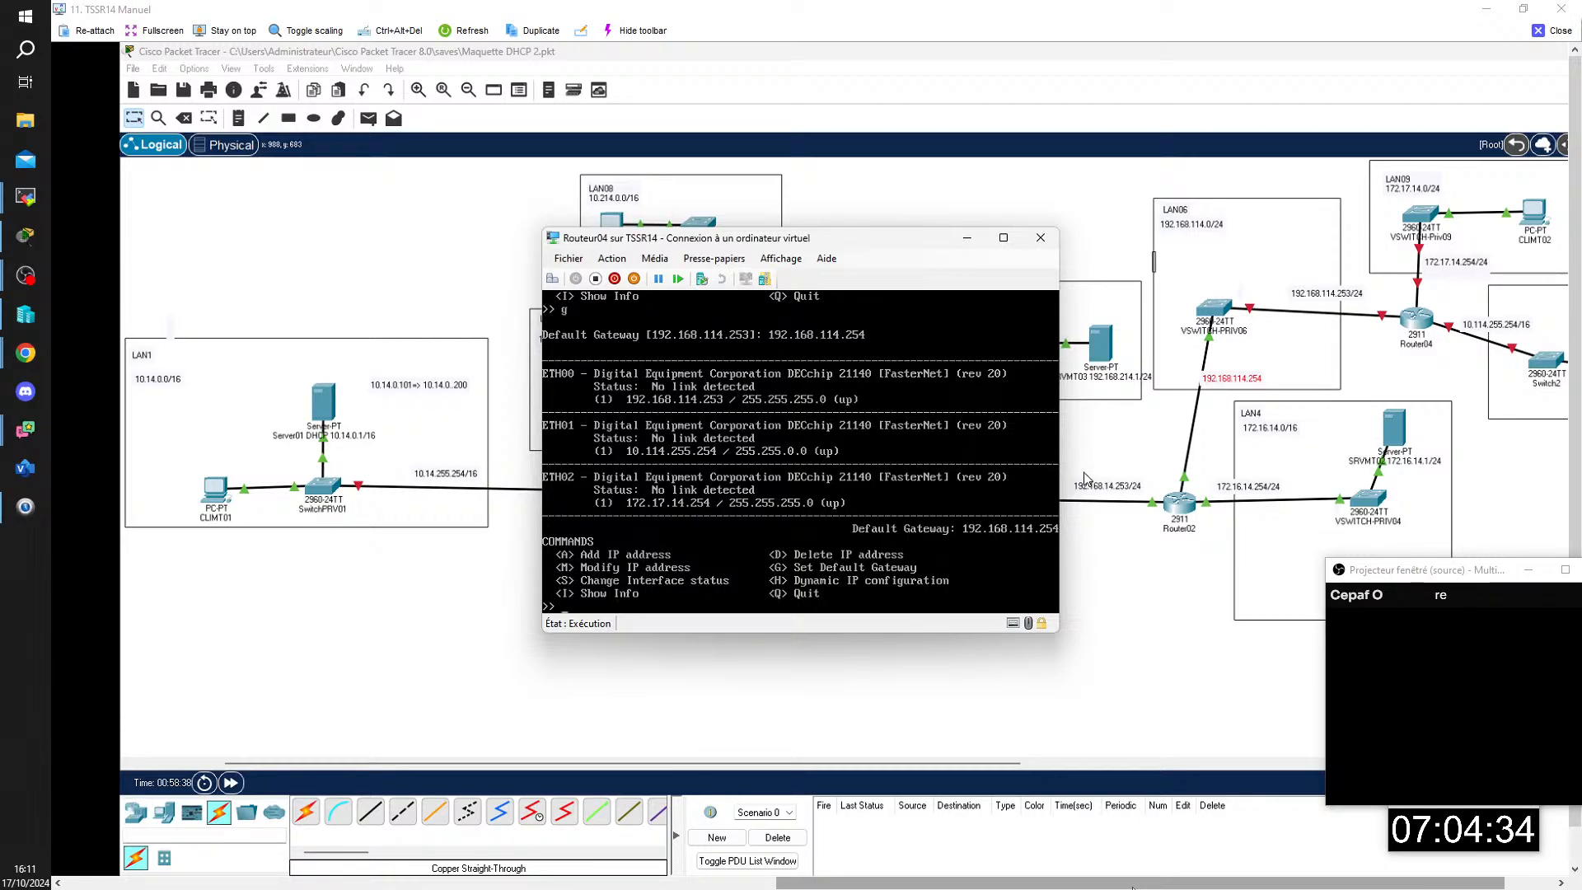
Step: Minimize the Routeur04 console to uncover the network diagram
left_click_drag(859, 243, 778, 257)
mouse_move(1133, 887)
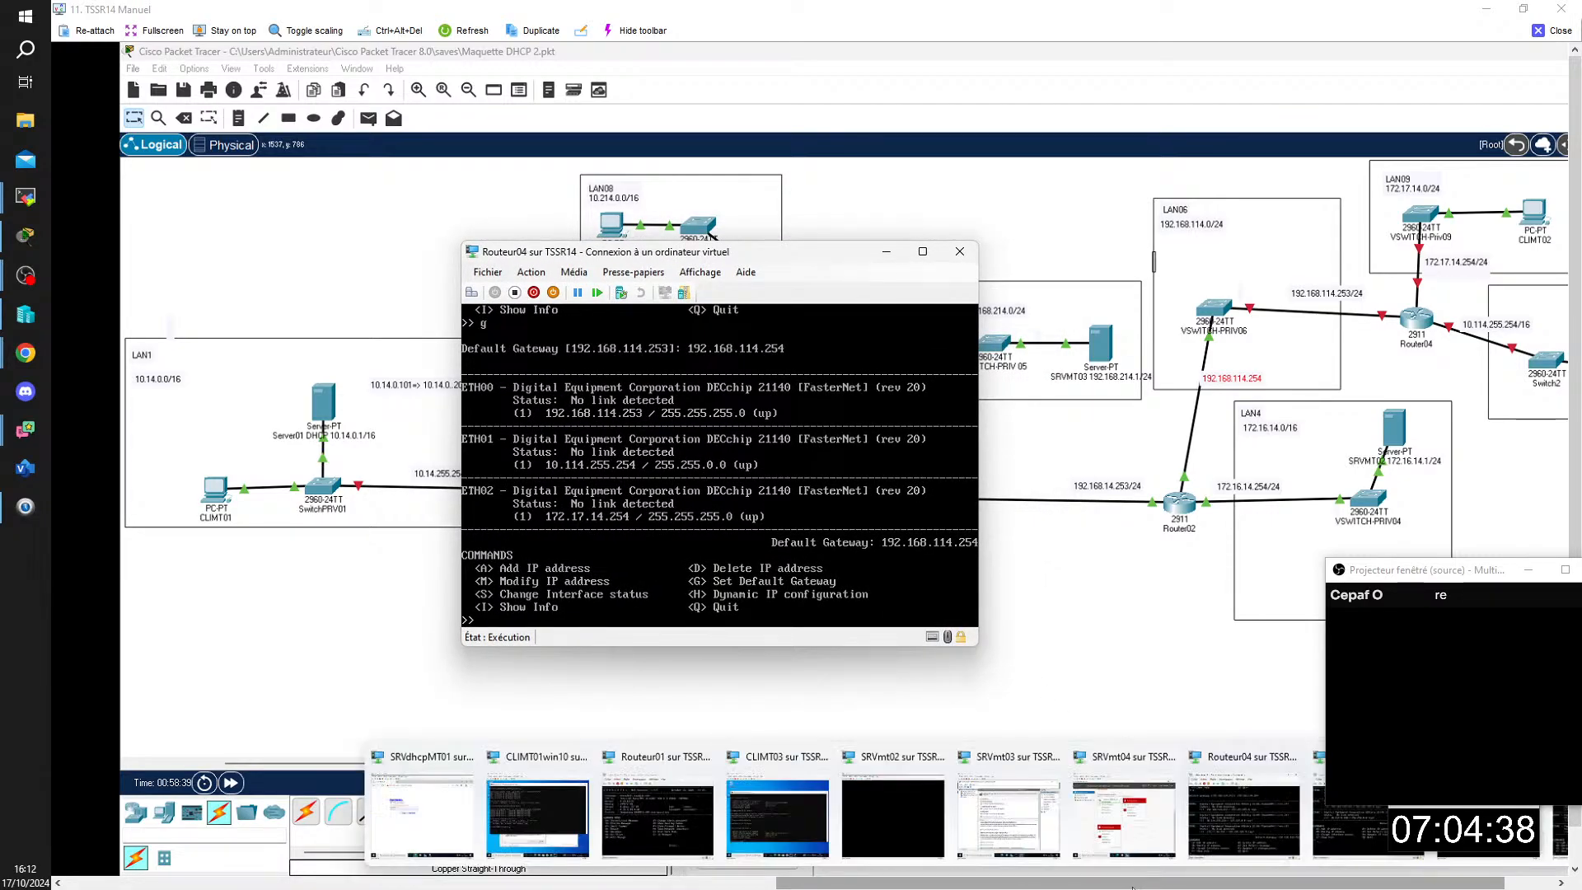
left_click(889, 254)
mouse_move(1133, 888)
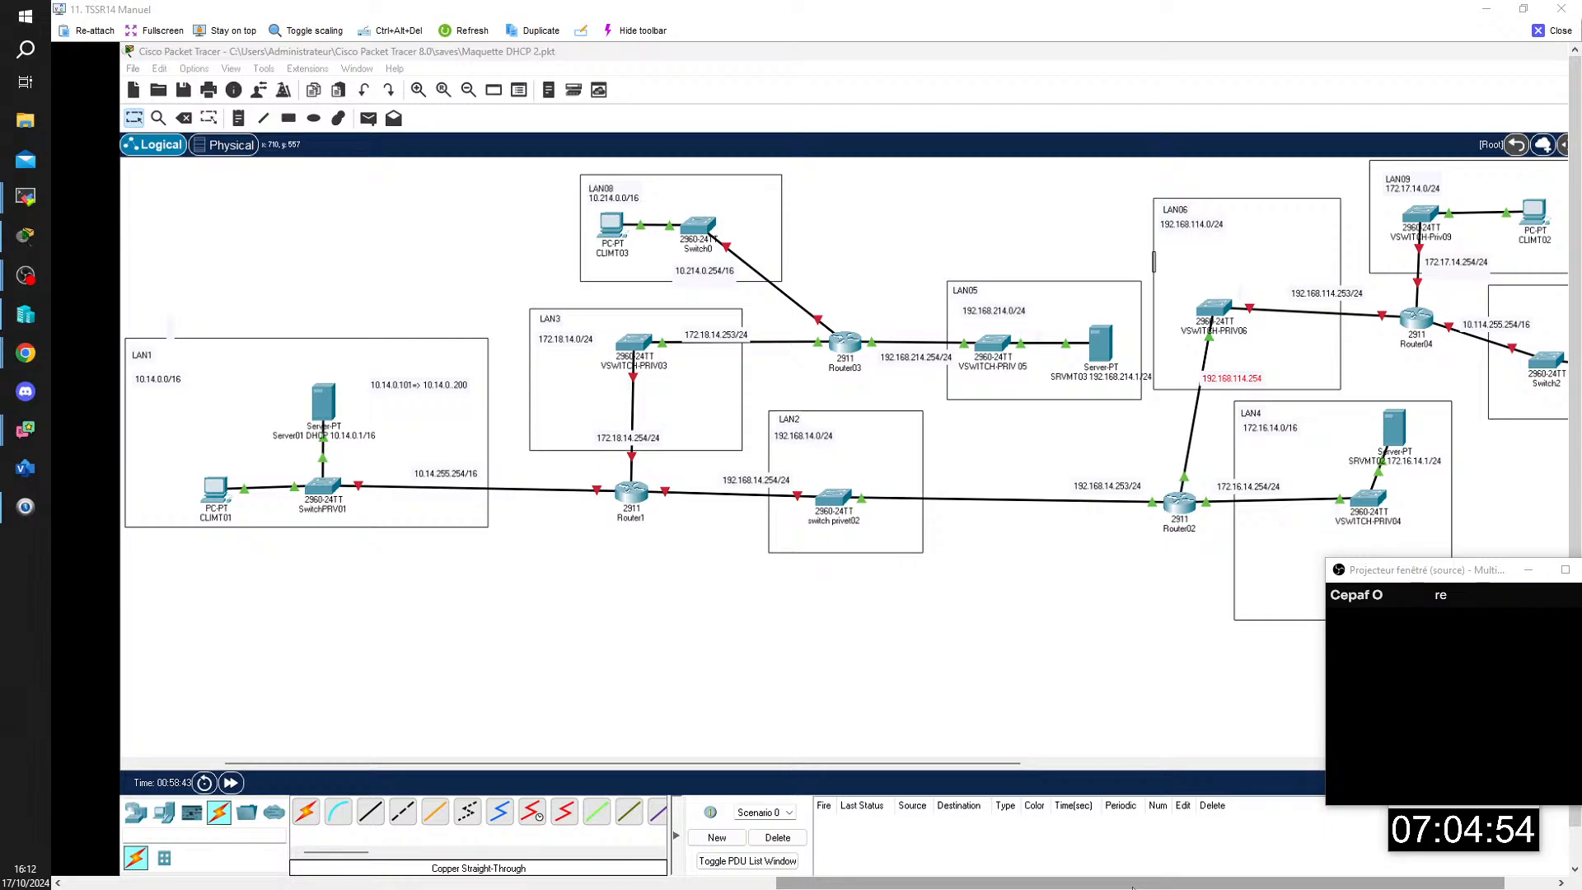
Step: Release and renew CLIMT02's IP configuration by running ipconfig /release && ipconfig /renew in its command prompt
left_click_drag(838, 884, 81, 887)
type("ipconfig /release")
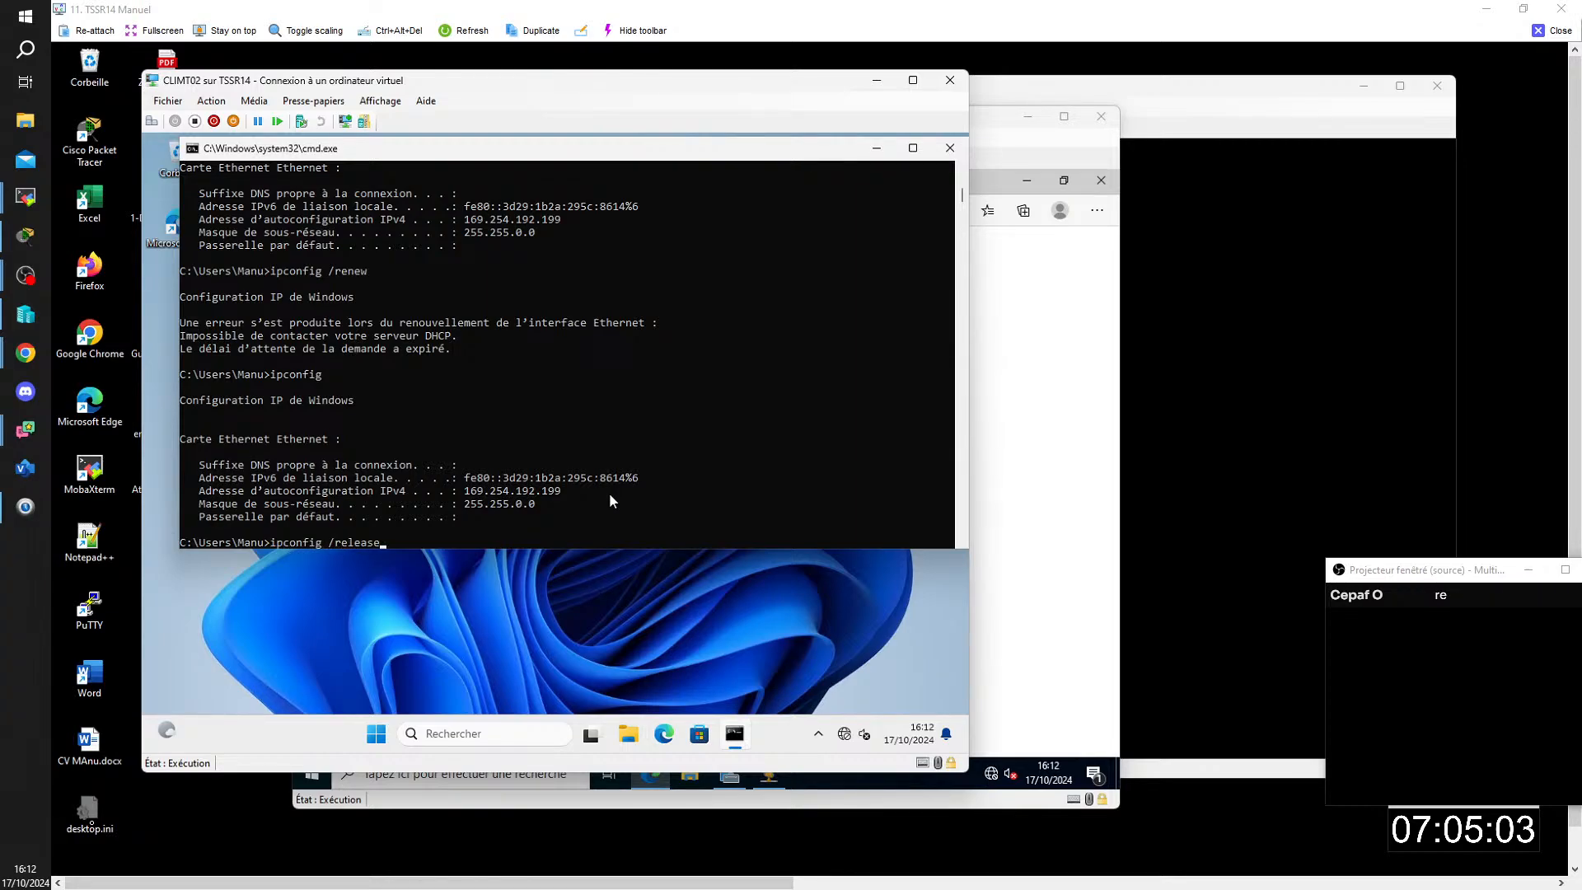
type(" 1")
key("BackSpace")
type("&& ipconfig /renew")
key("Return")
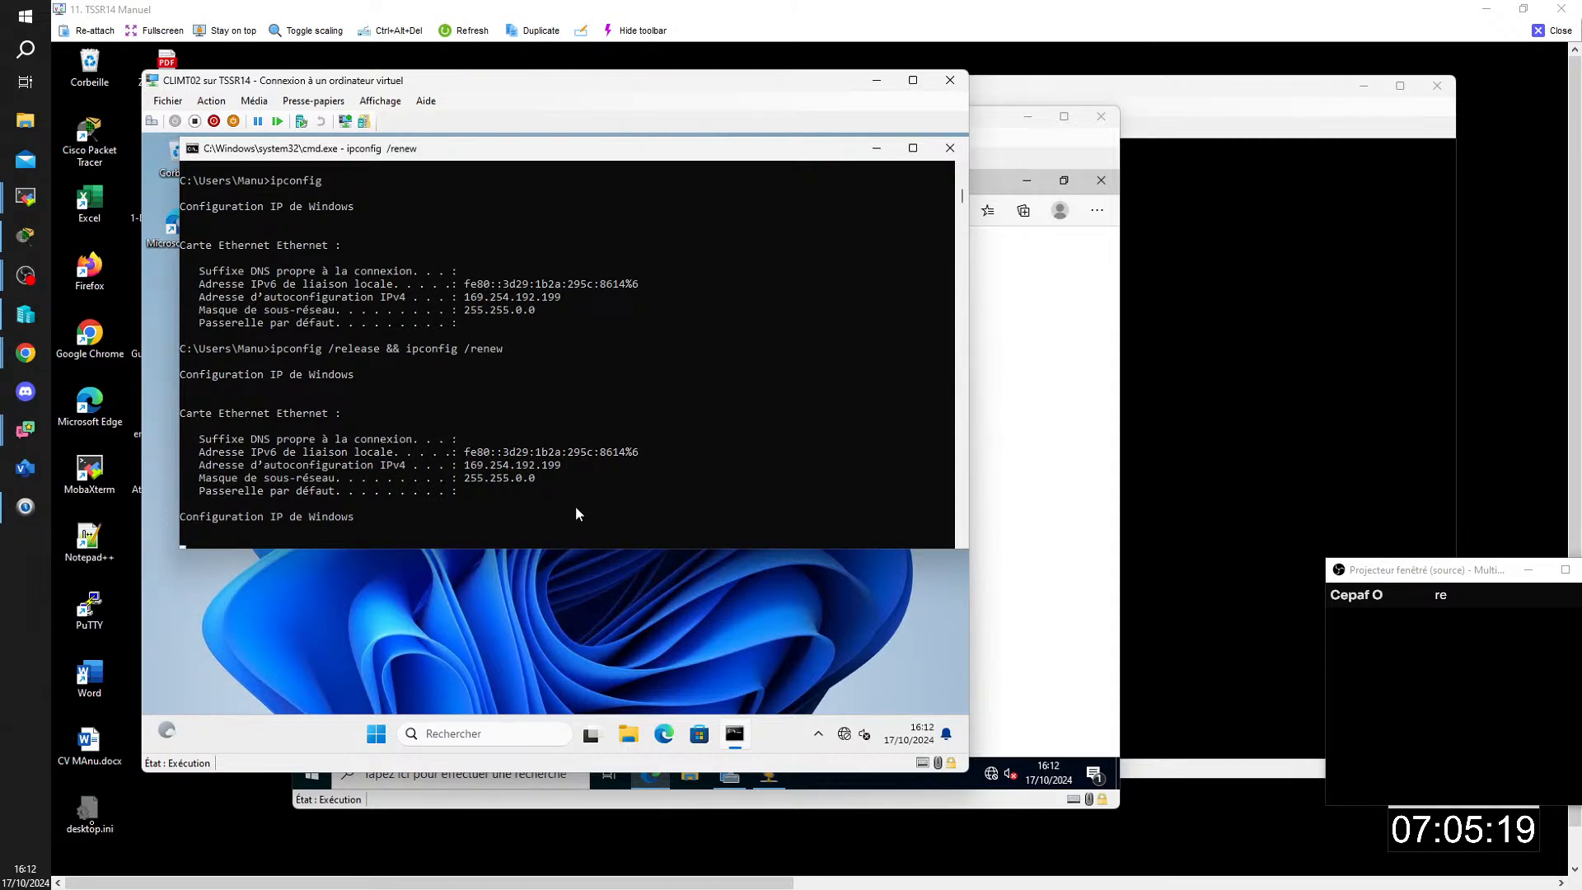
mouse_move(1086, 873)
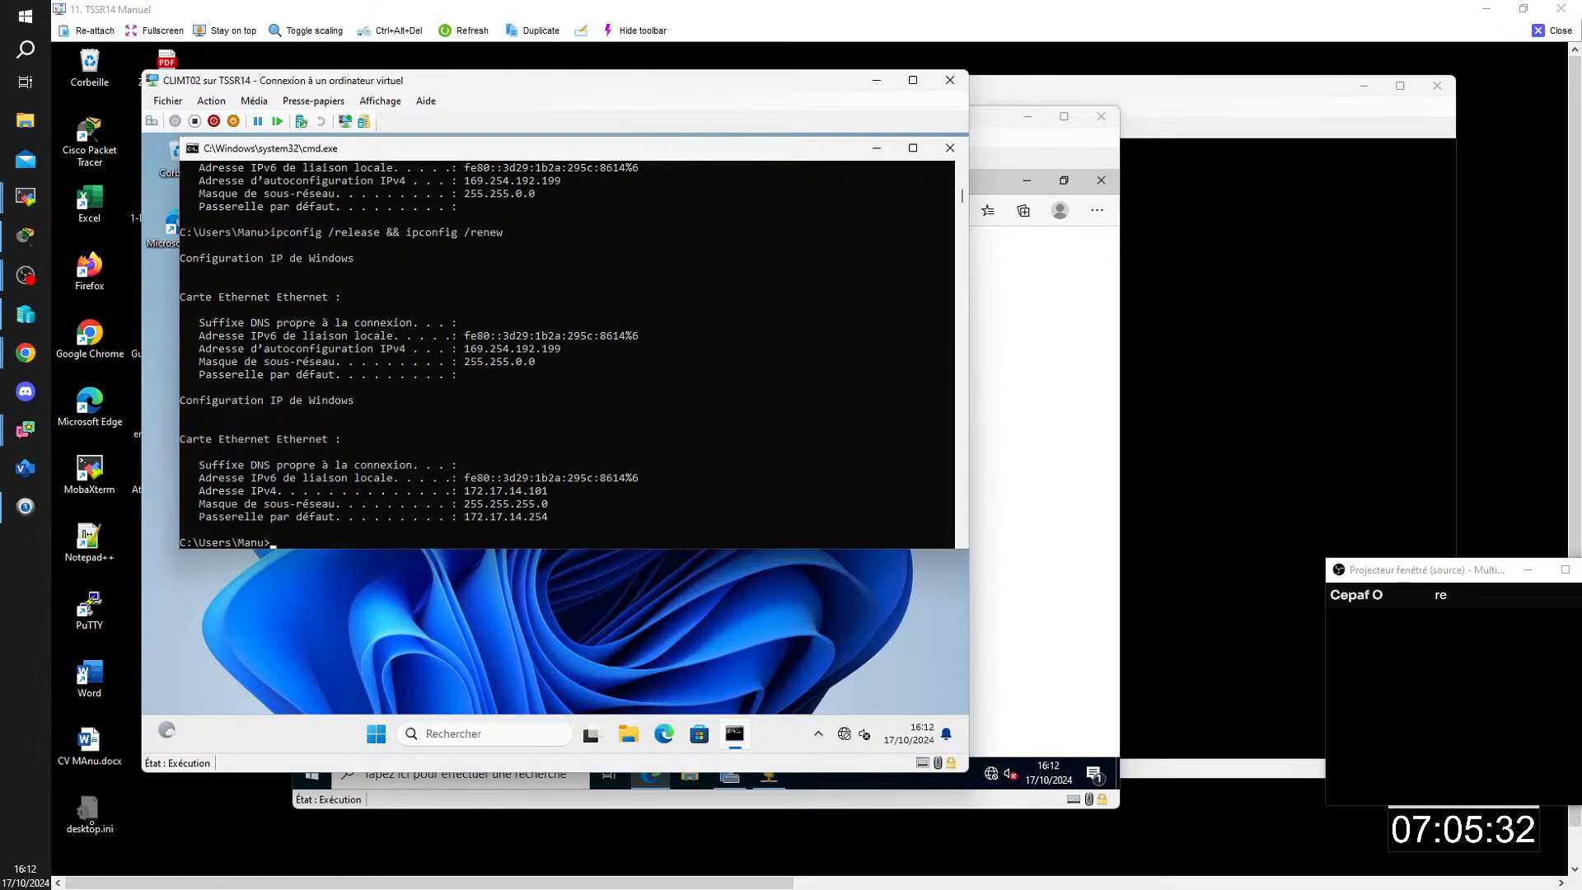
Step: Minimize the CLIMT02 console, close the TSSR14 remote session and refresh the GLPI ticket list
left_click(876, 81)
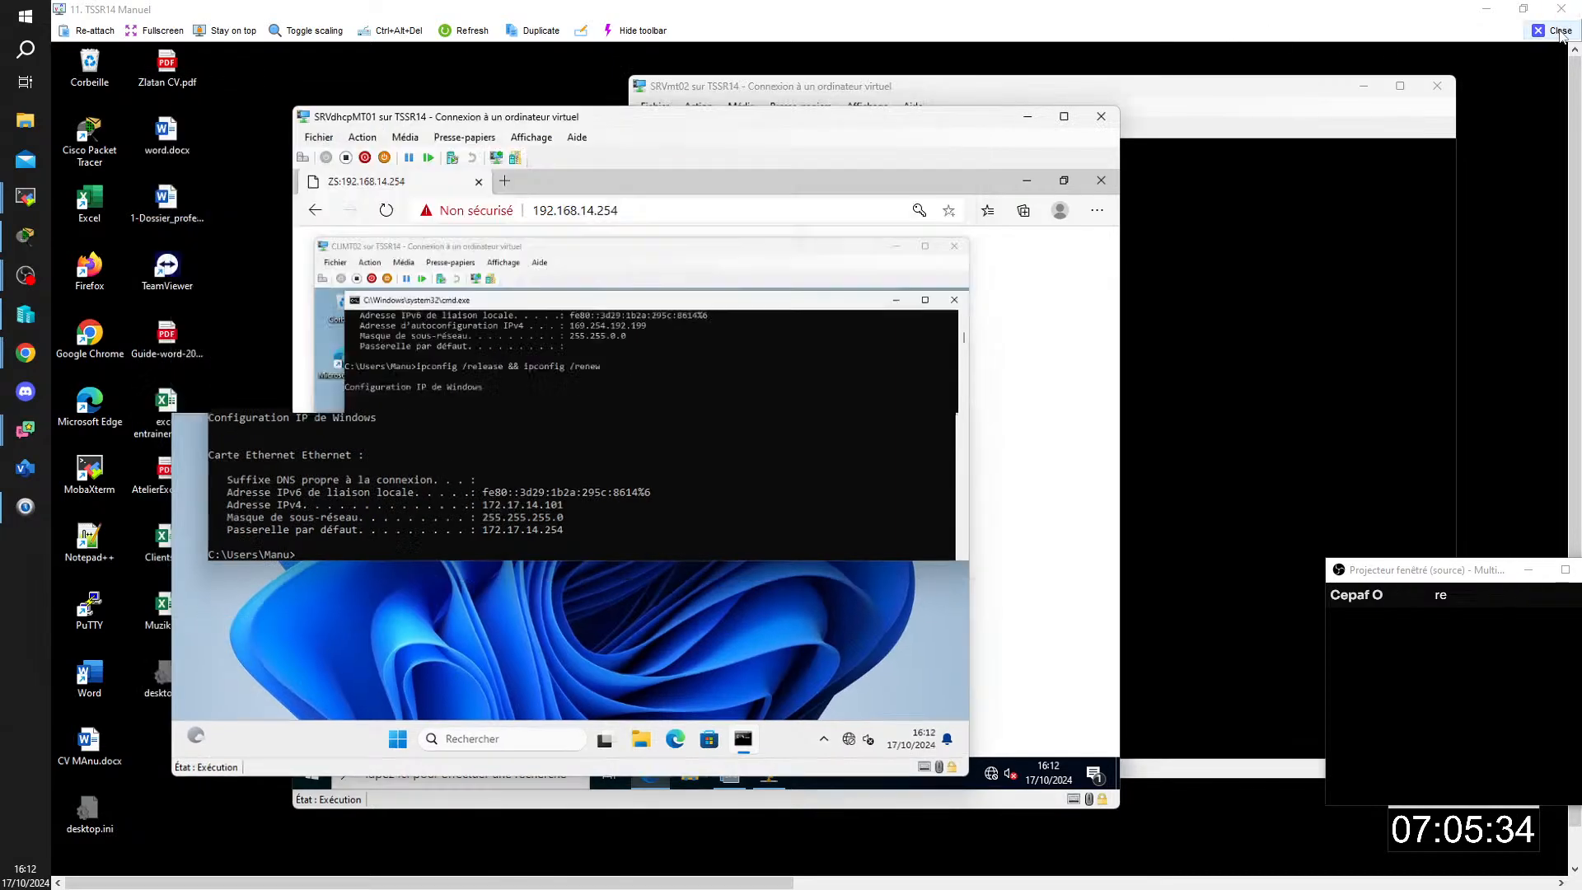
left_click(1560, 30)
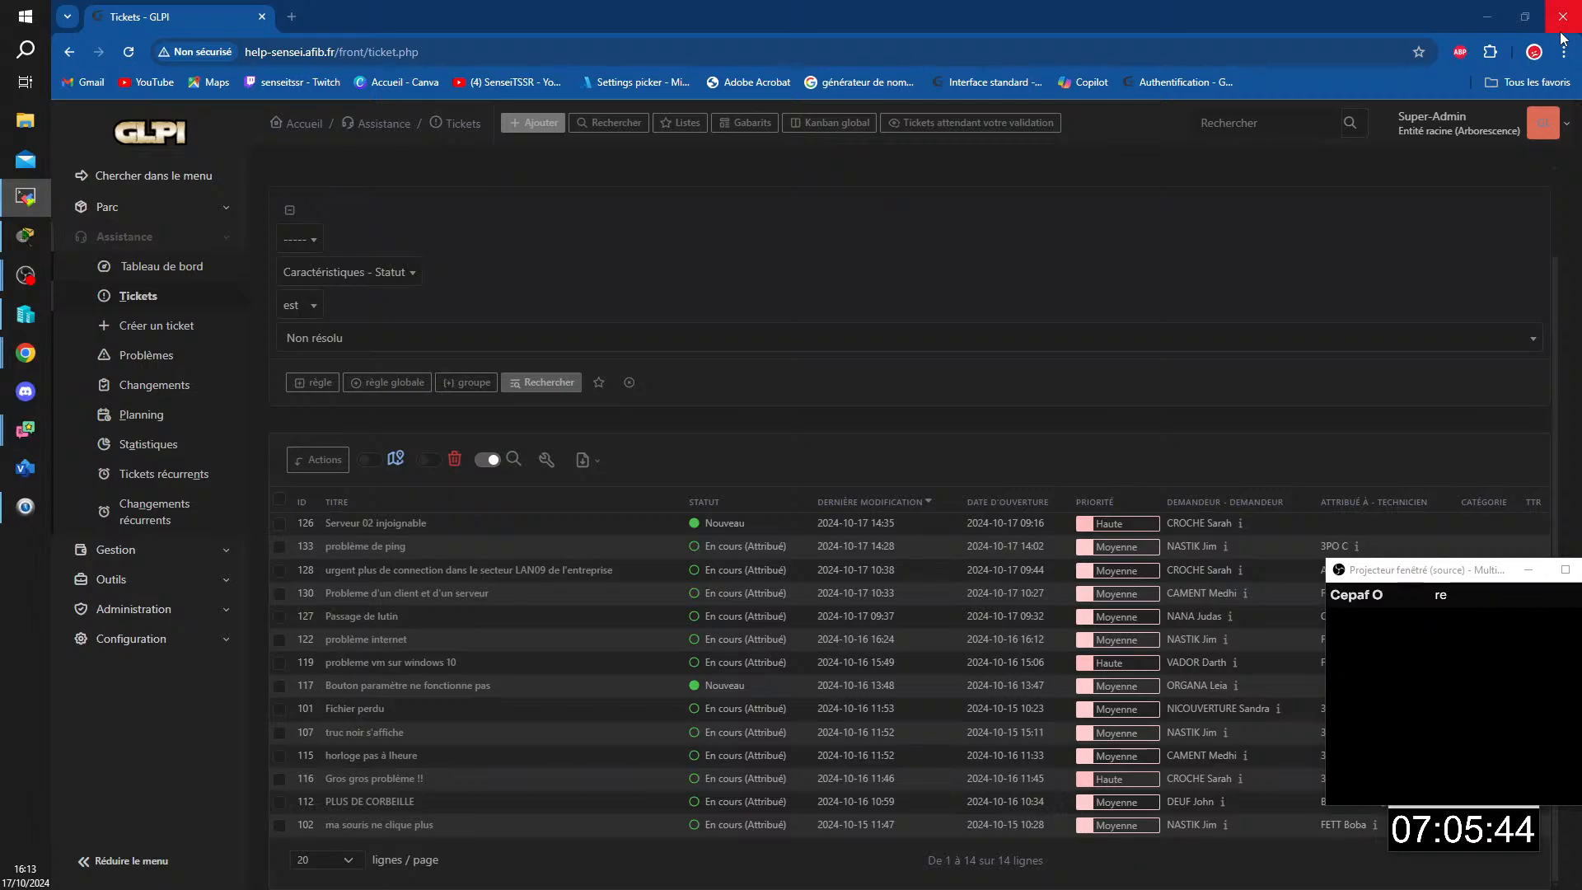
left_click(746, 248)
key("F5")
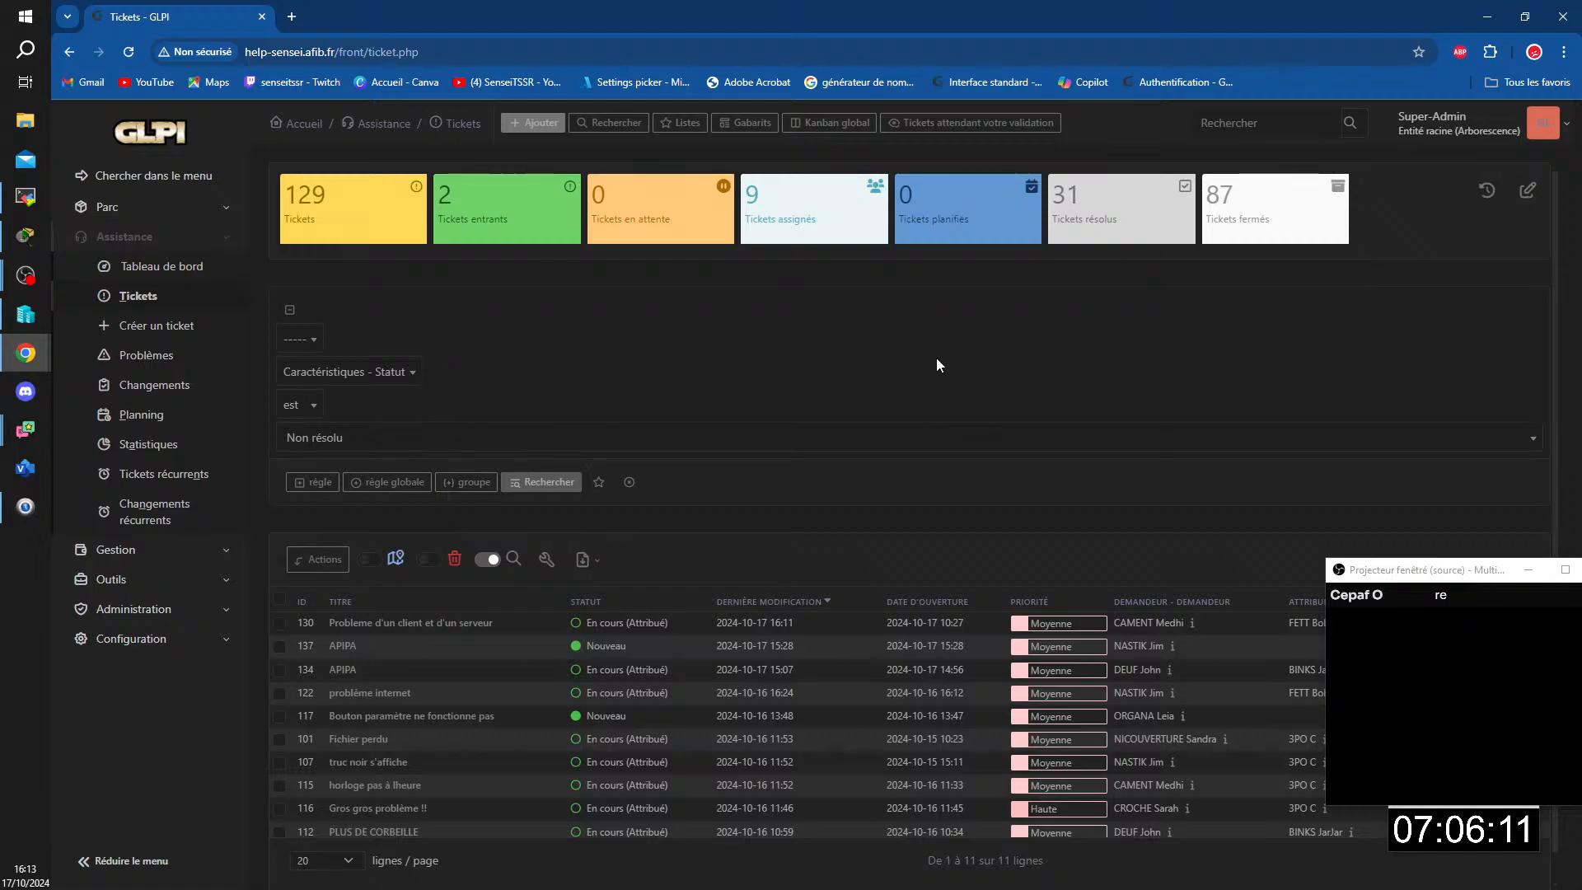
Step: Connect to the SRVCB01 virtual machine from Hyper-V Manager and close its EDF folder and disk management windows
left_click(26, 314)
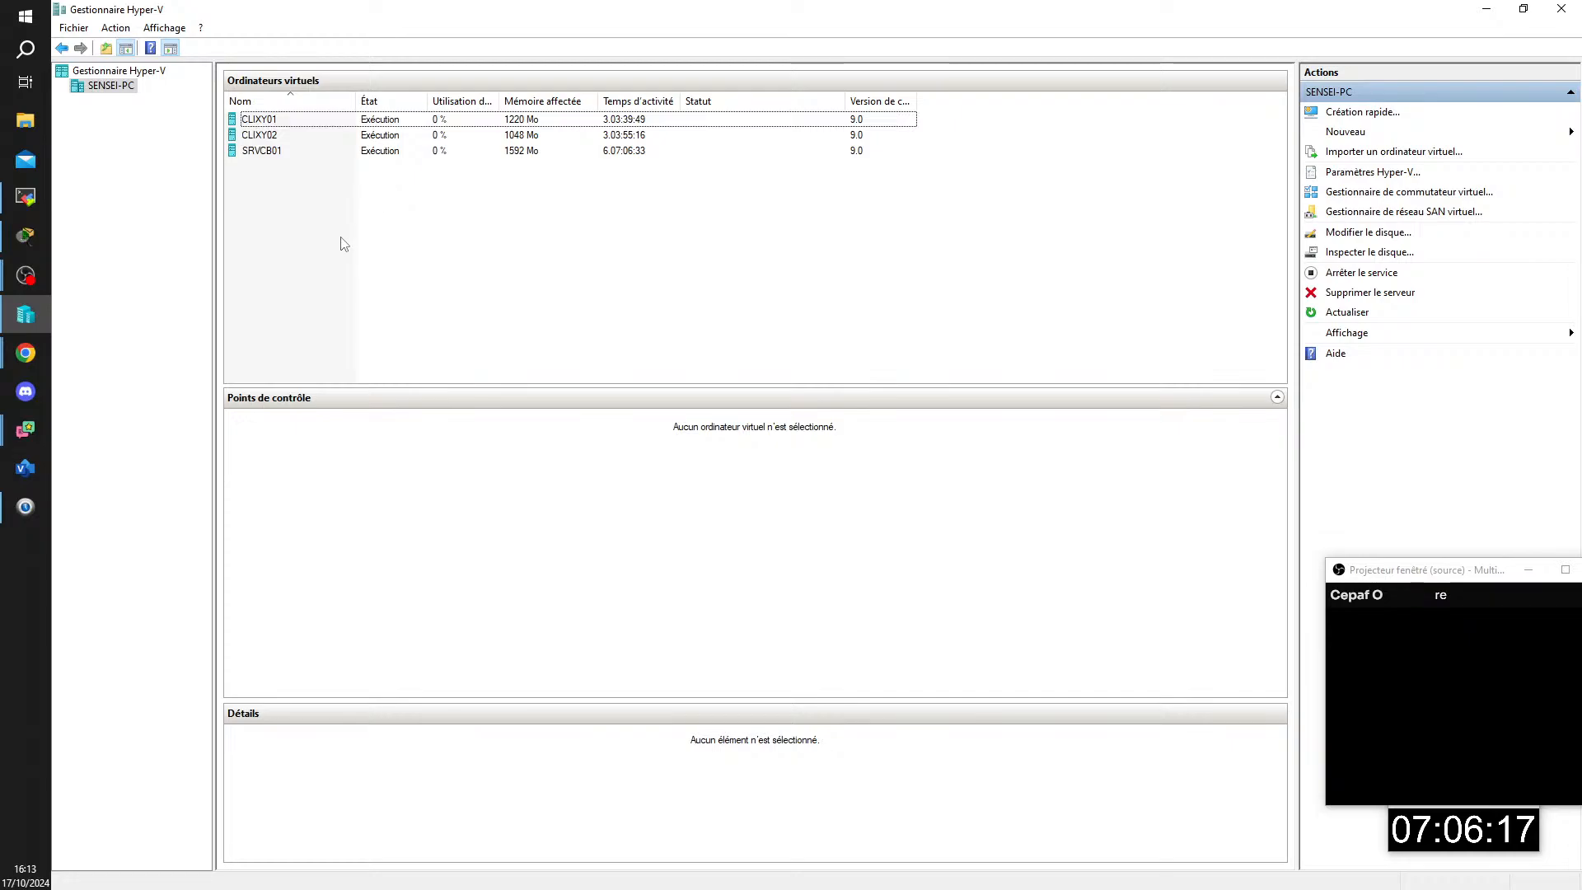
double_click(265, 152)
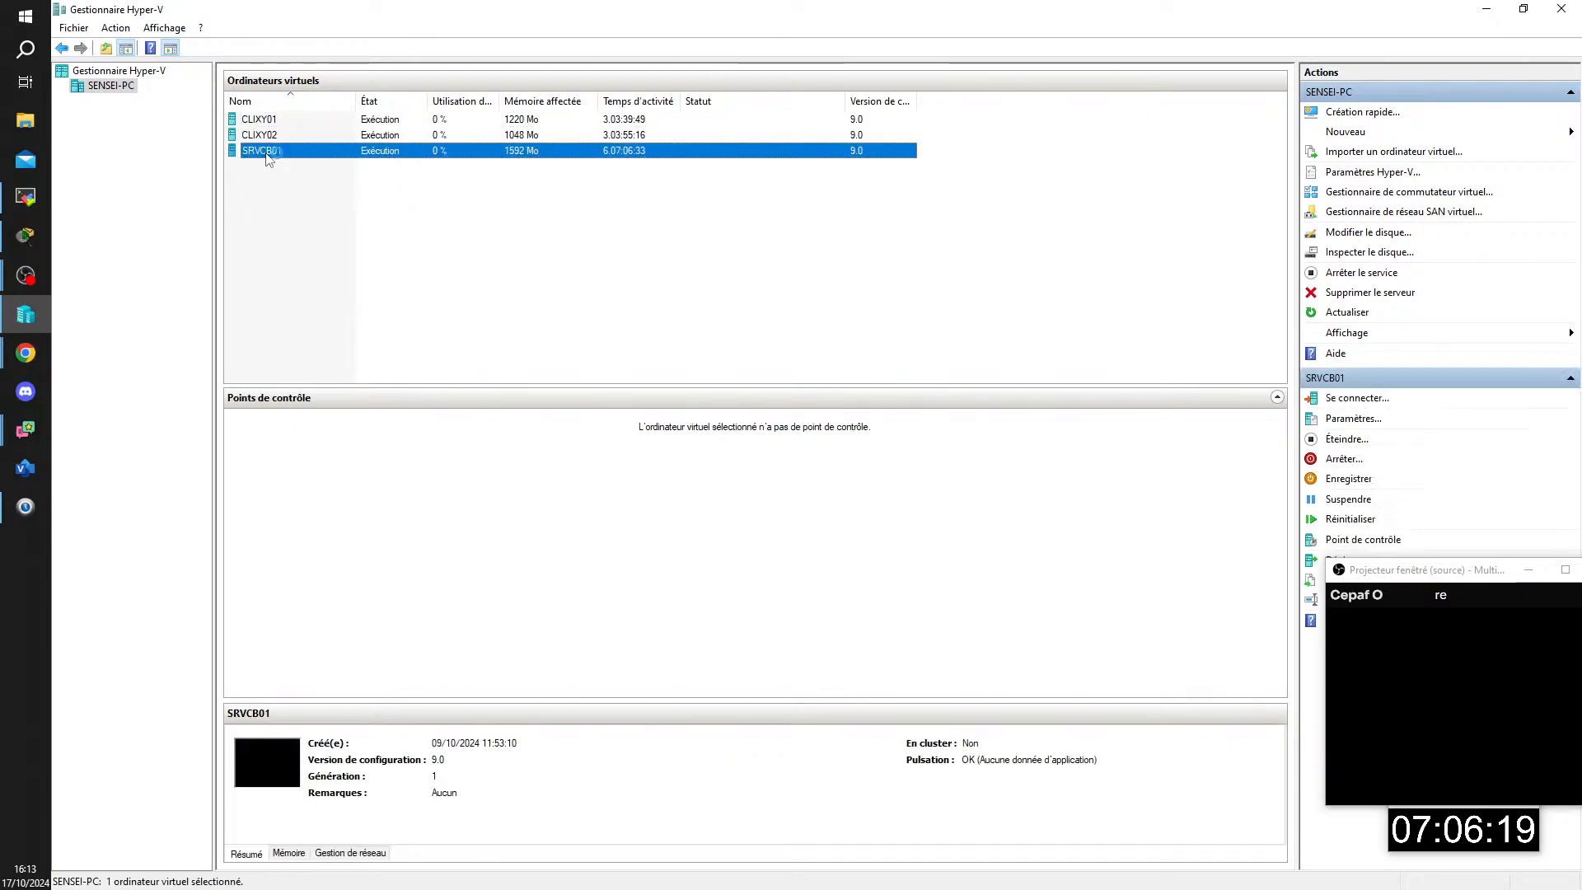
left_click(723, 148)
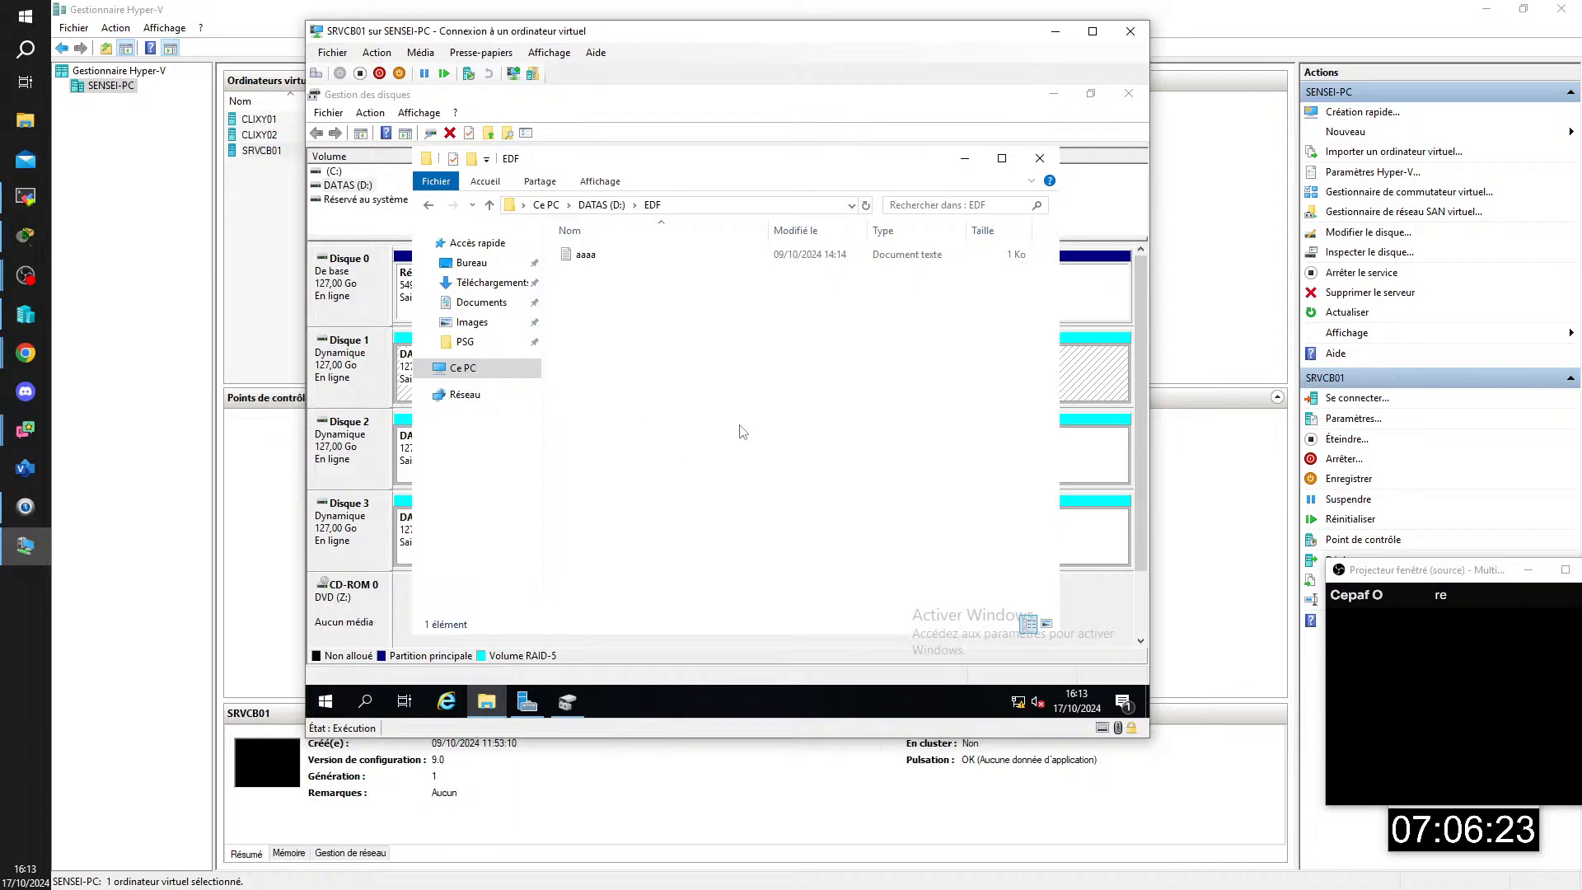
left_click(1040, 159)
left_click(1129, 93)
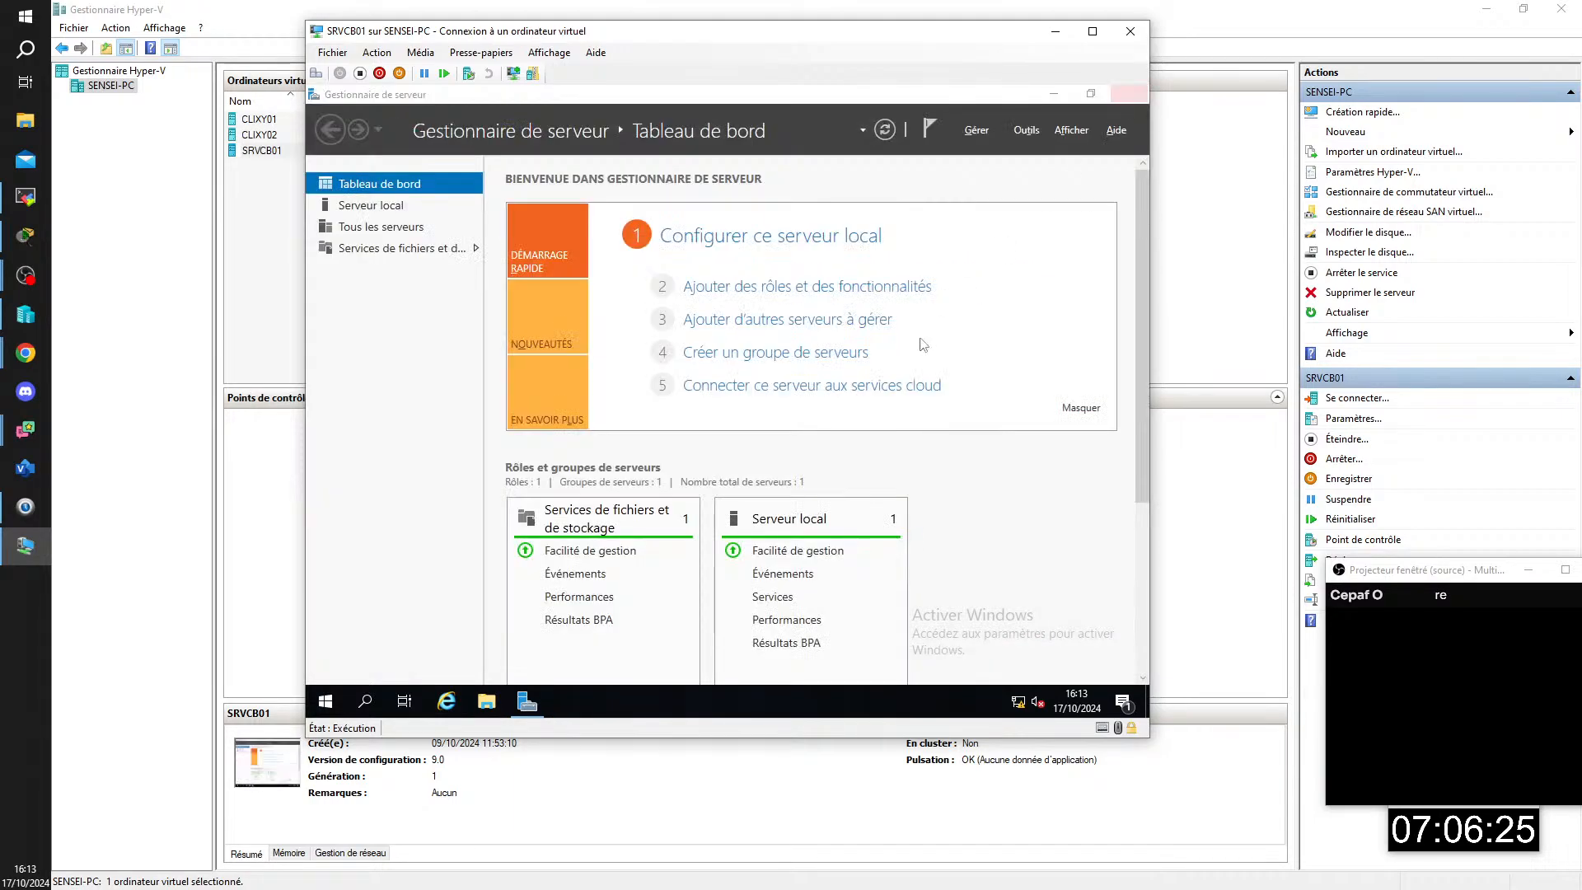
left_click(981, 132)
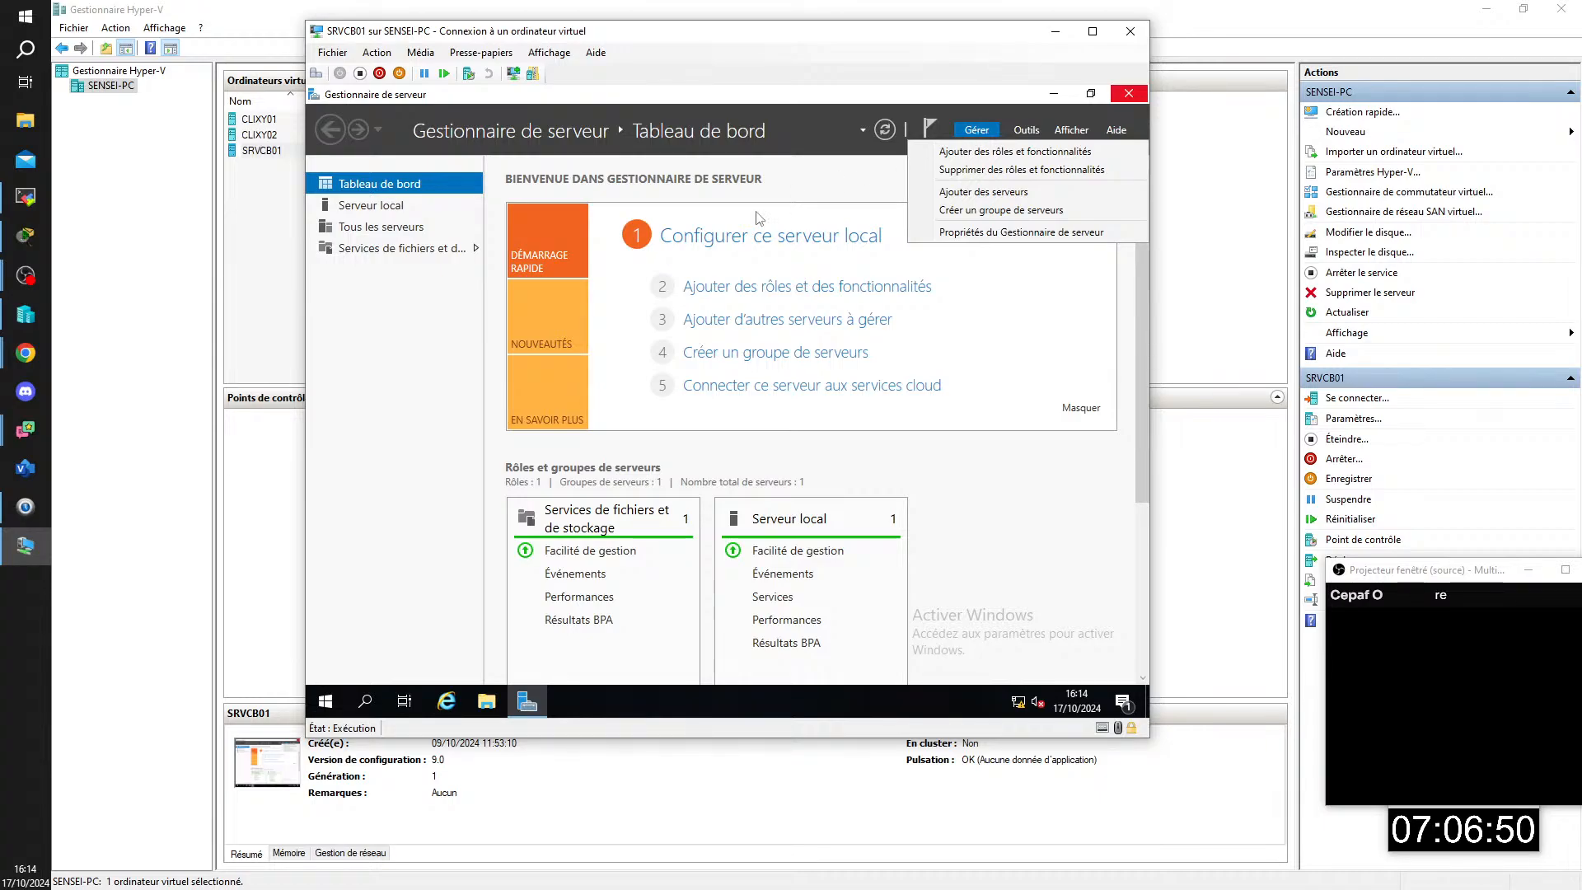
left_click(421, 365)
Step: In the lan02.pkt diagram in Packet Tracer, reposition the SRVXY03 server in LAN05 and place a WEB label beneath it
left_click(21, 241)
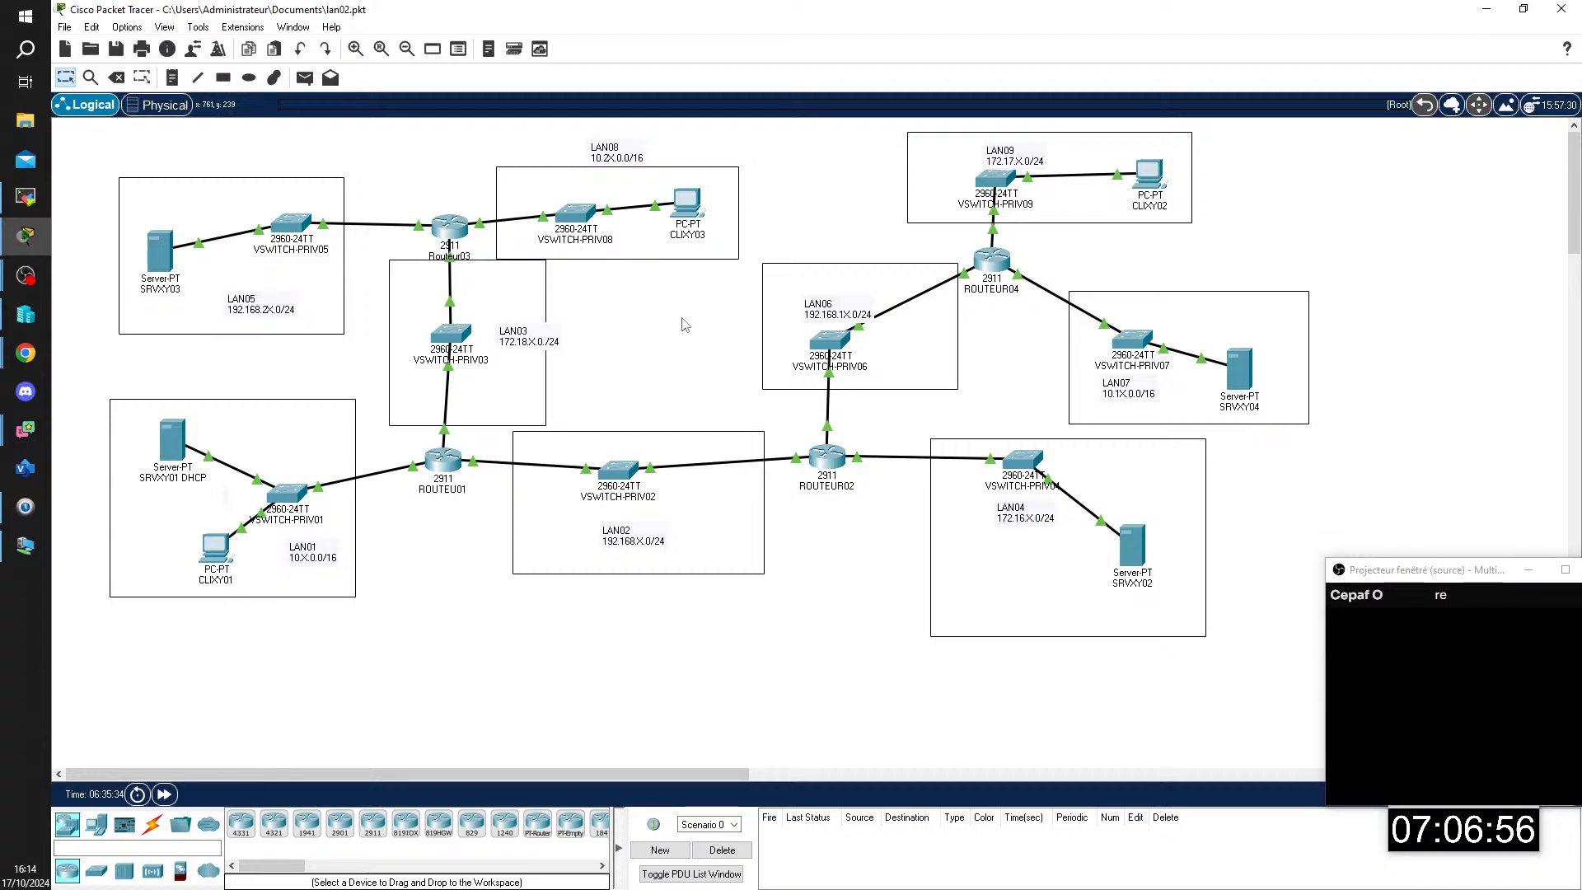
left_click_drag(159, 266, 180, 236)
left_click_drag(244, 311, 120, 275)
key("ctrl+v")
double_click(171, 288)
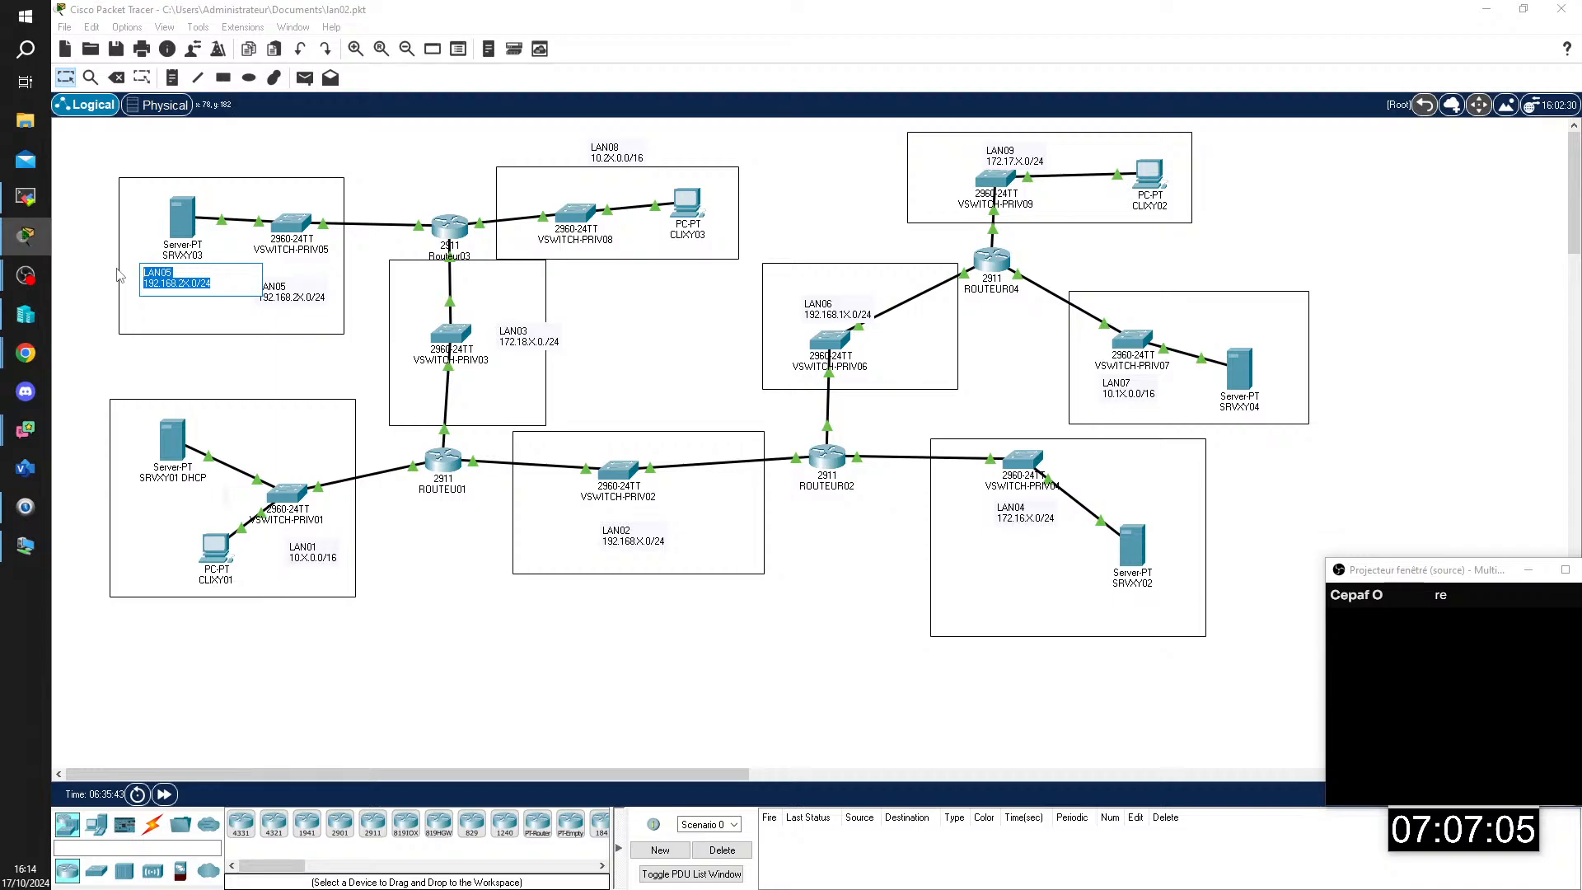
type("WEB")
left_click(120, 274)
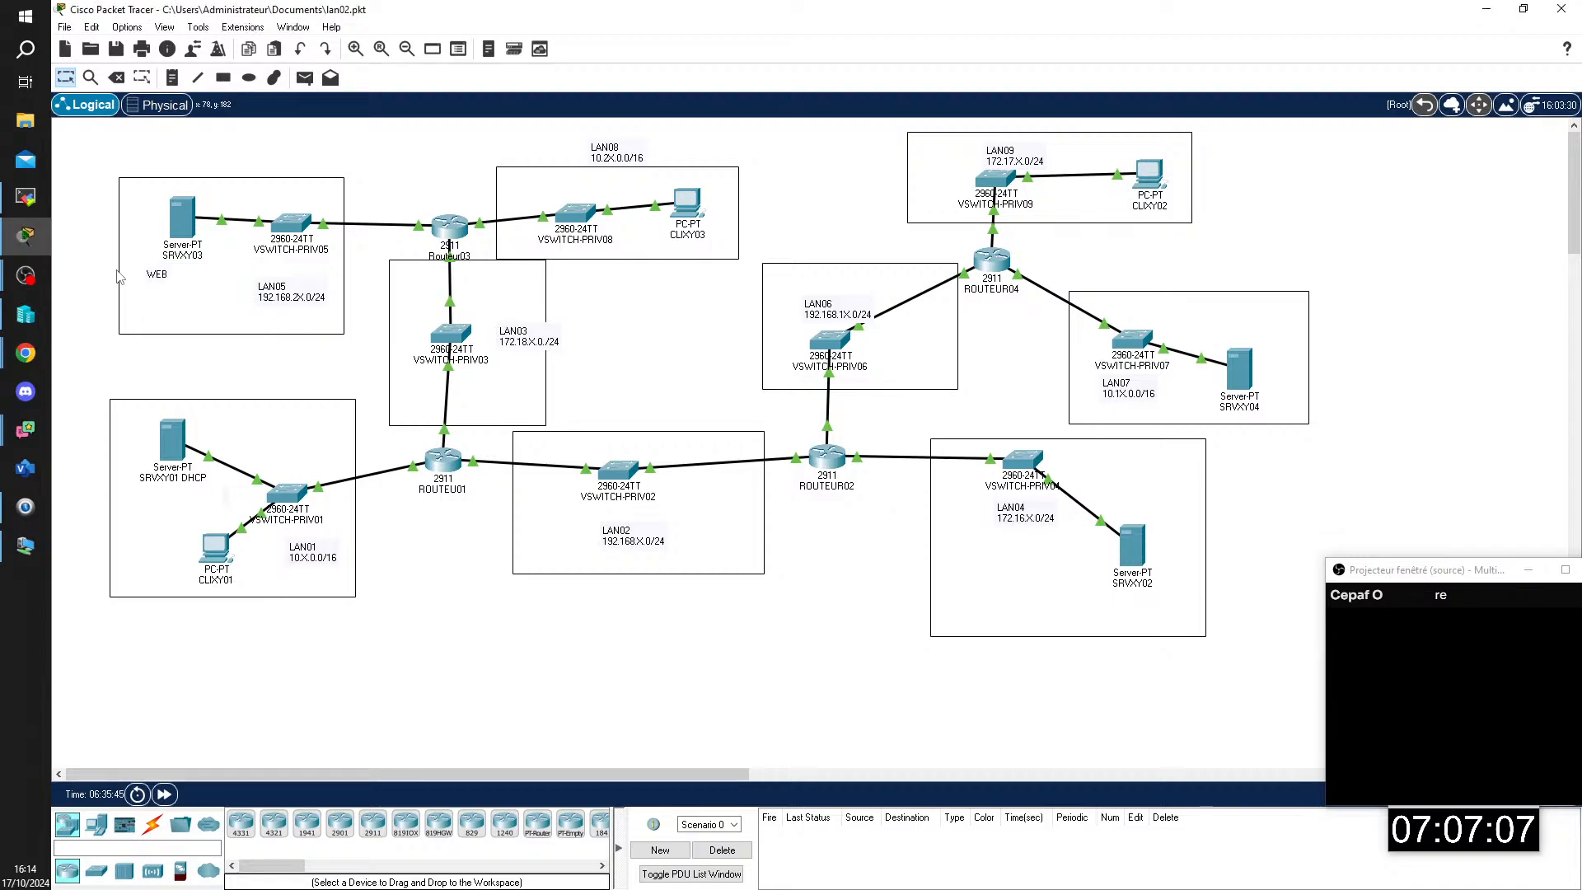
left_click_drag(150, 277, 179, 278)
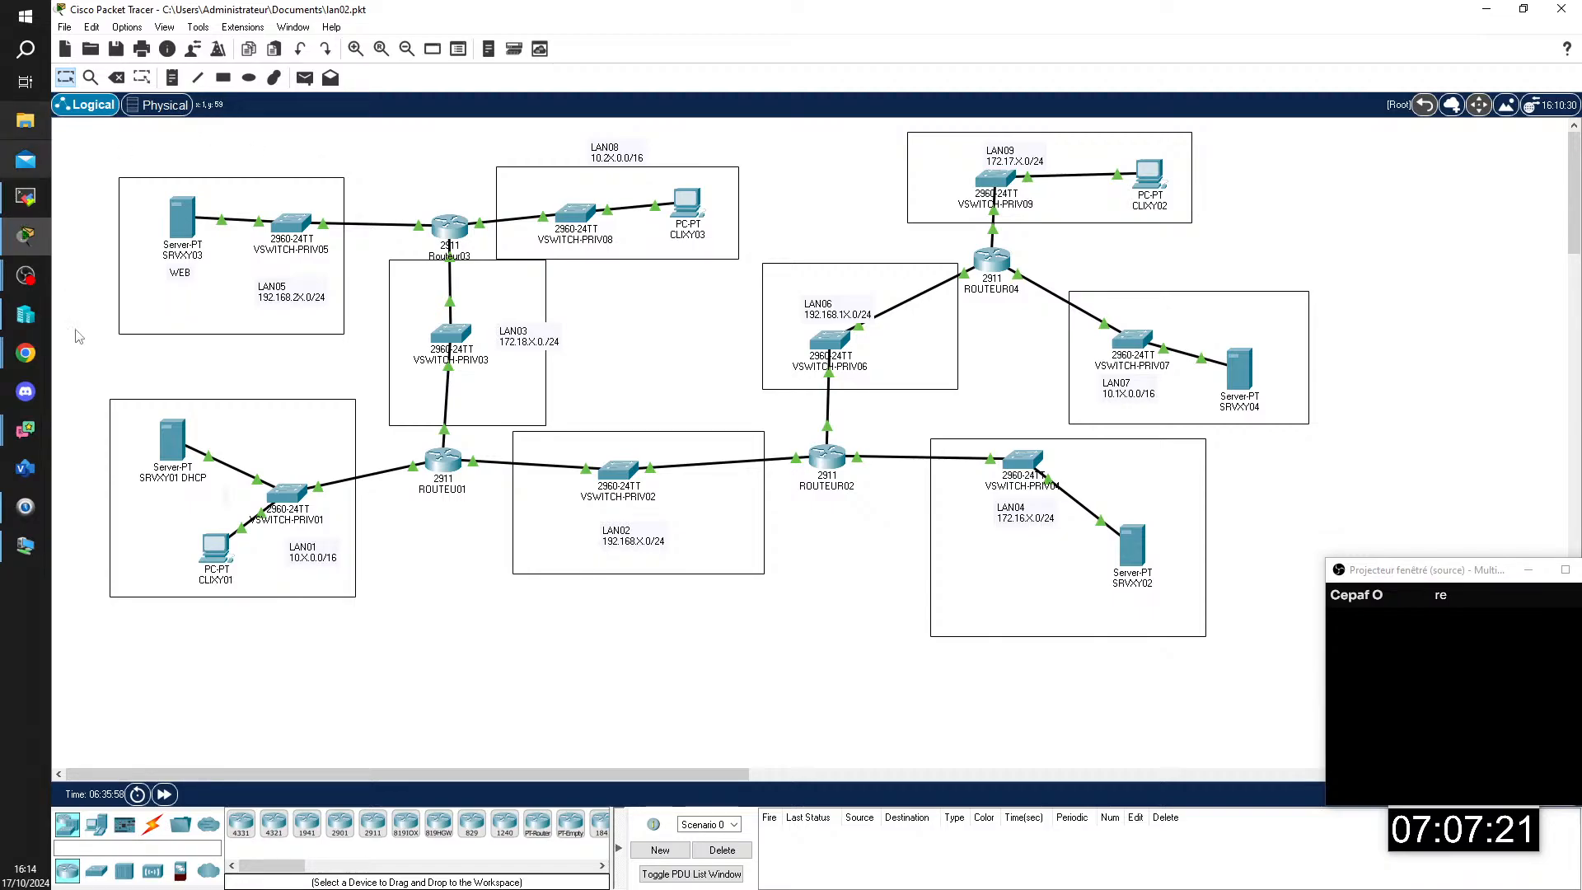
Step: Start the Add Roles and Features wizard on SRVCB01 and advance to the server roles with the pool server as destination
left_click(25, 546)
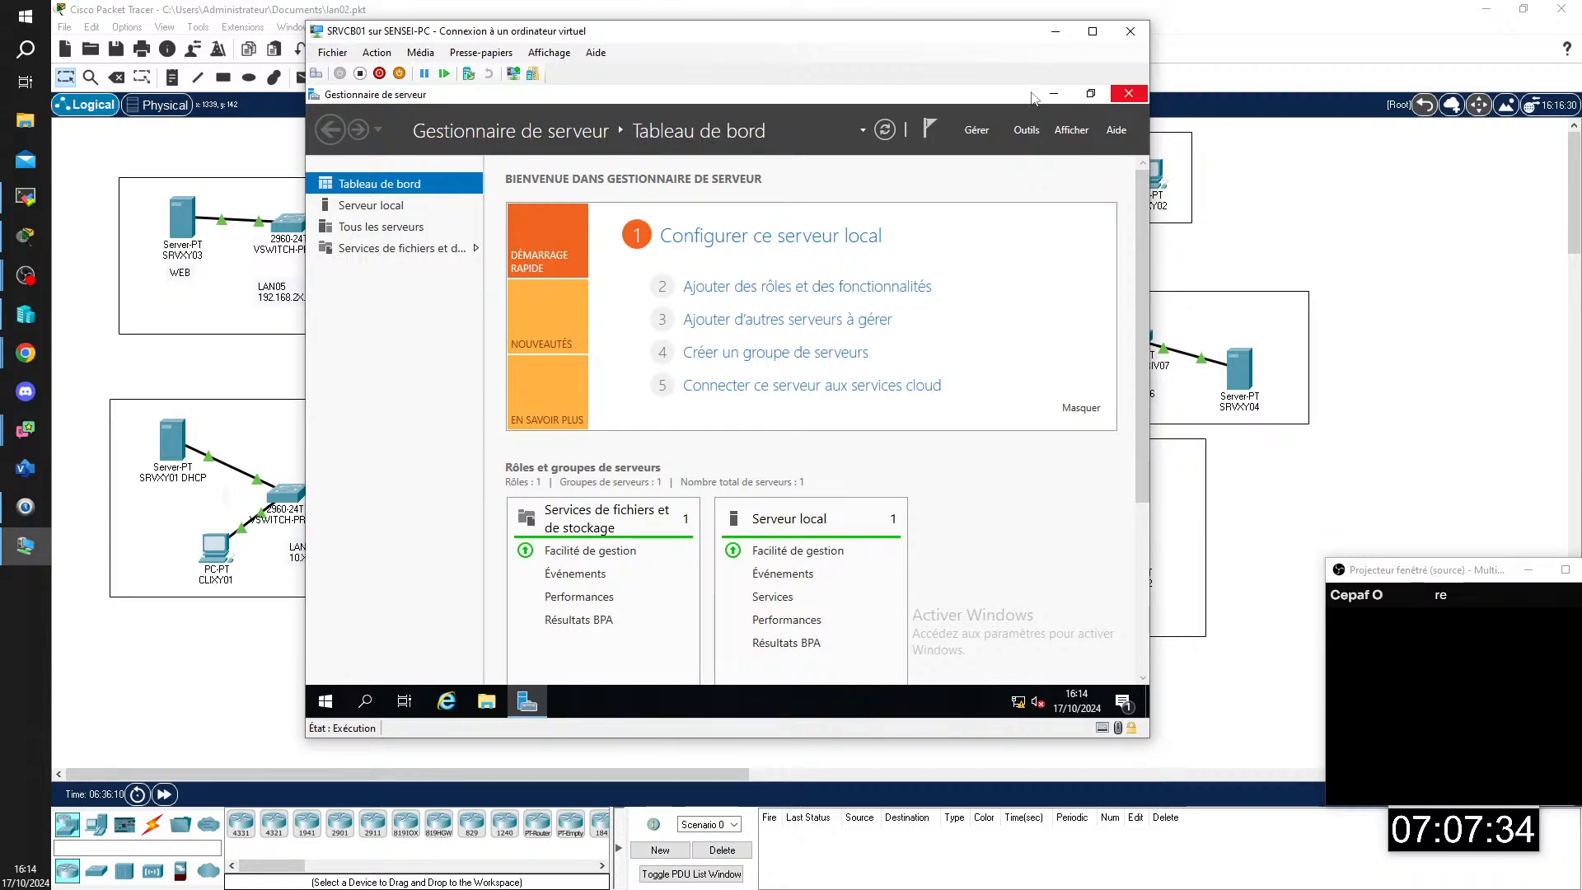
left_click(992, 130)
left_click(994, 153)
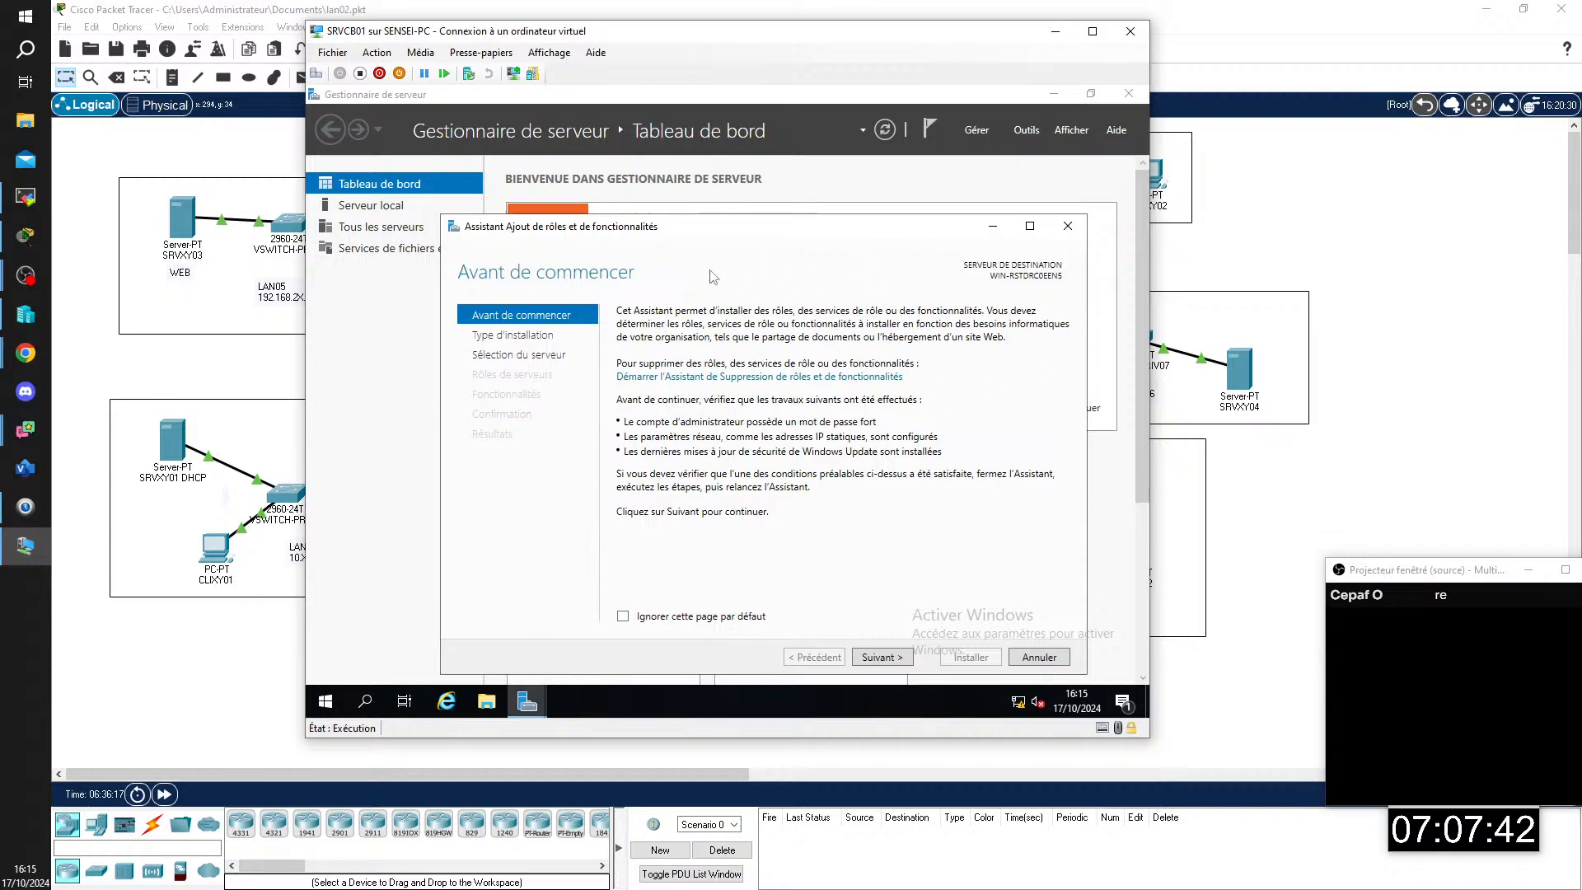
left_click(882, 658)
left_click(881, 658)
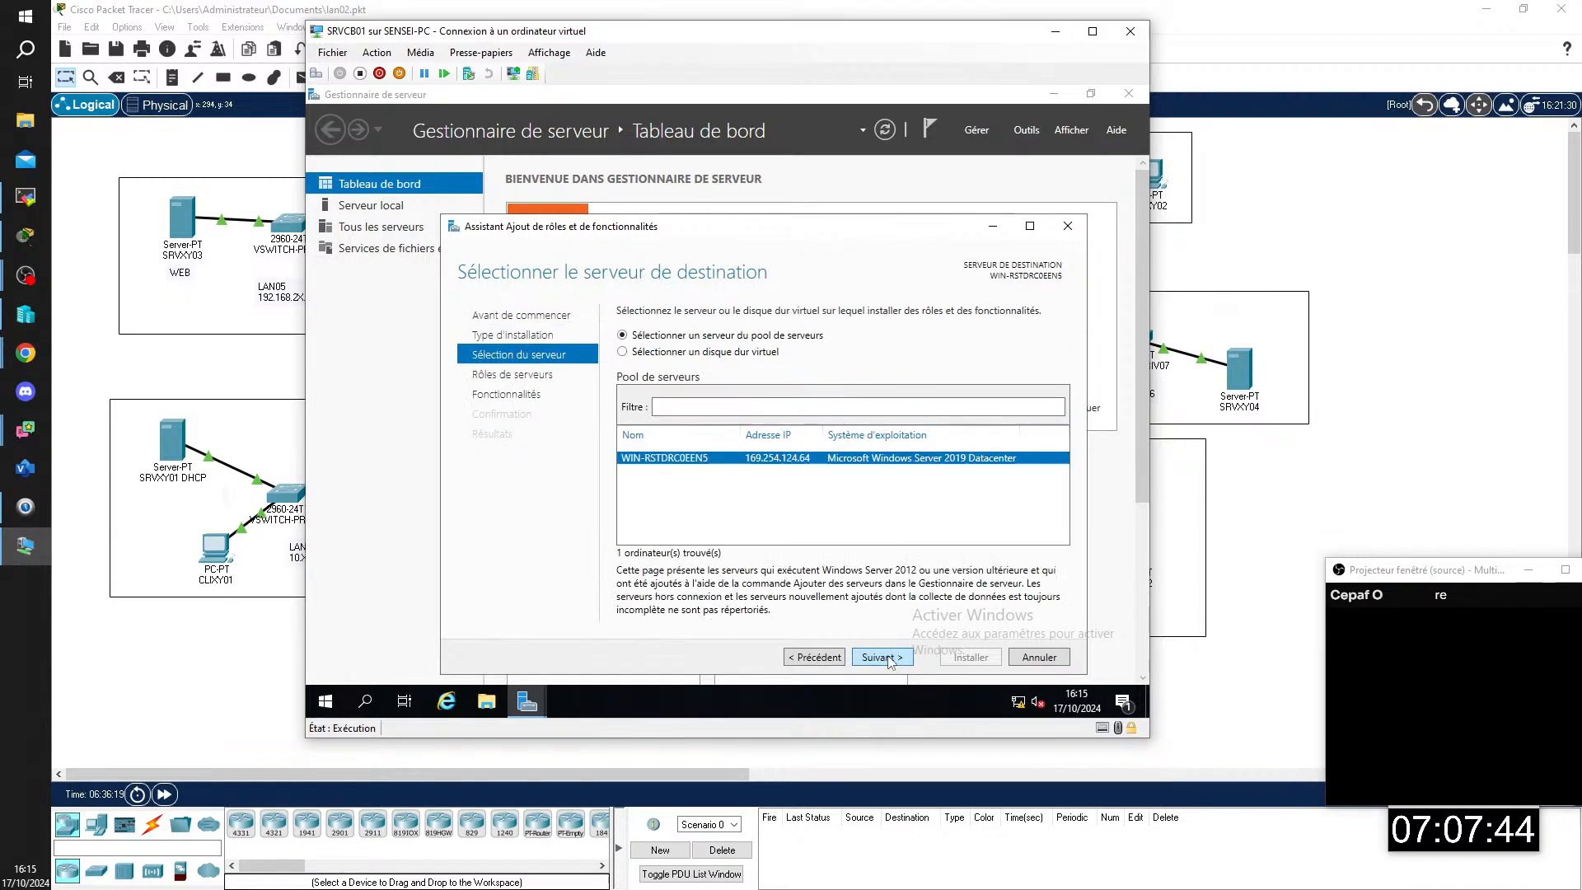
left_click(882, 658)
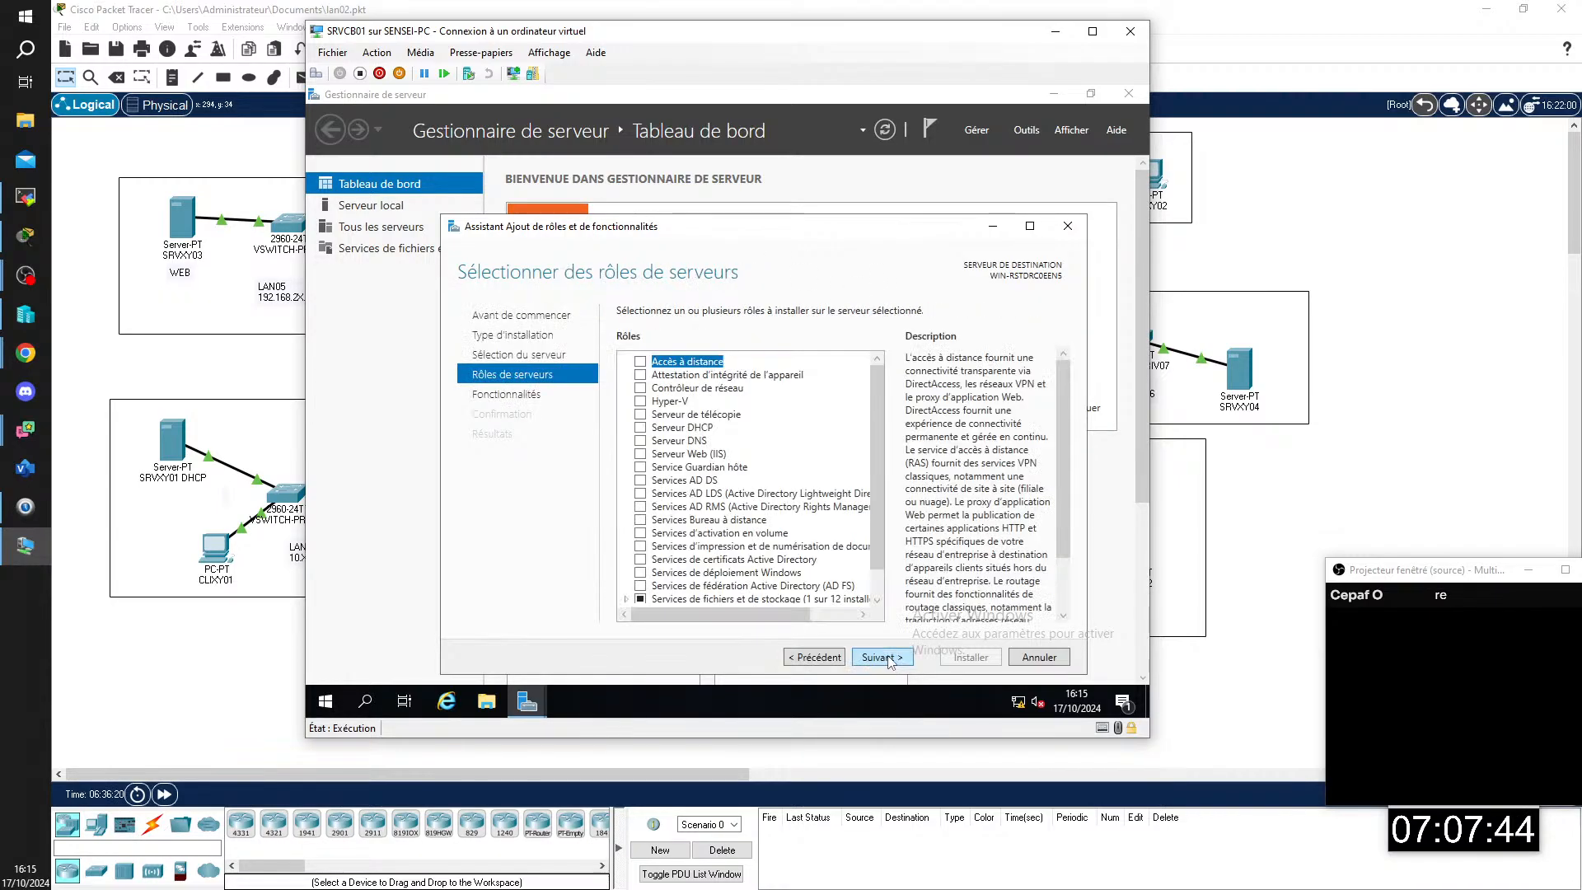
Step: Select the Serveur Web (IIS) role and add its required features, including the IIS management console
left_click(714, 453)
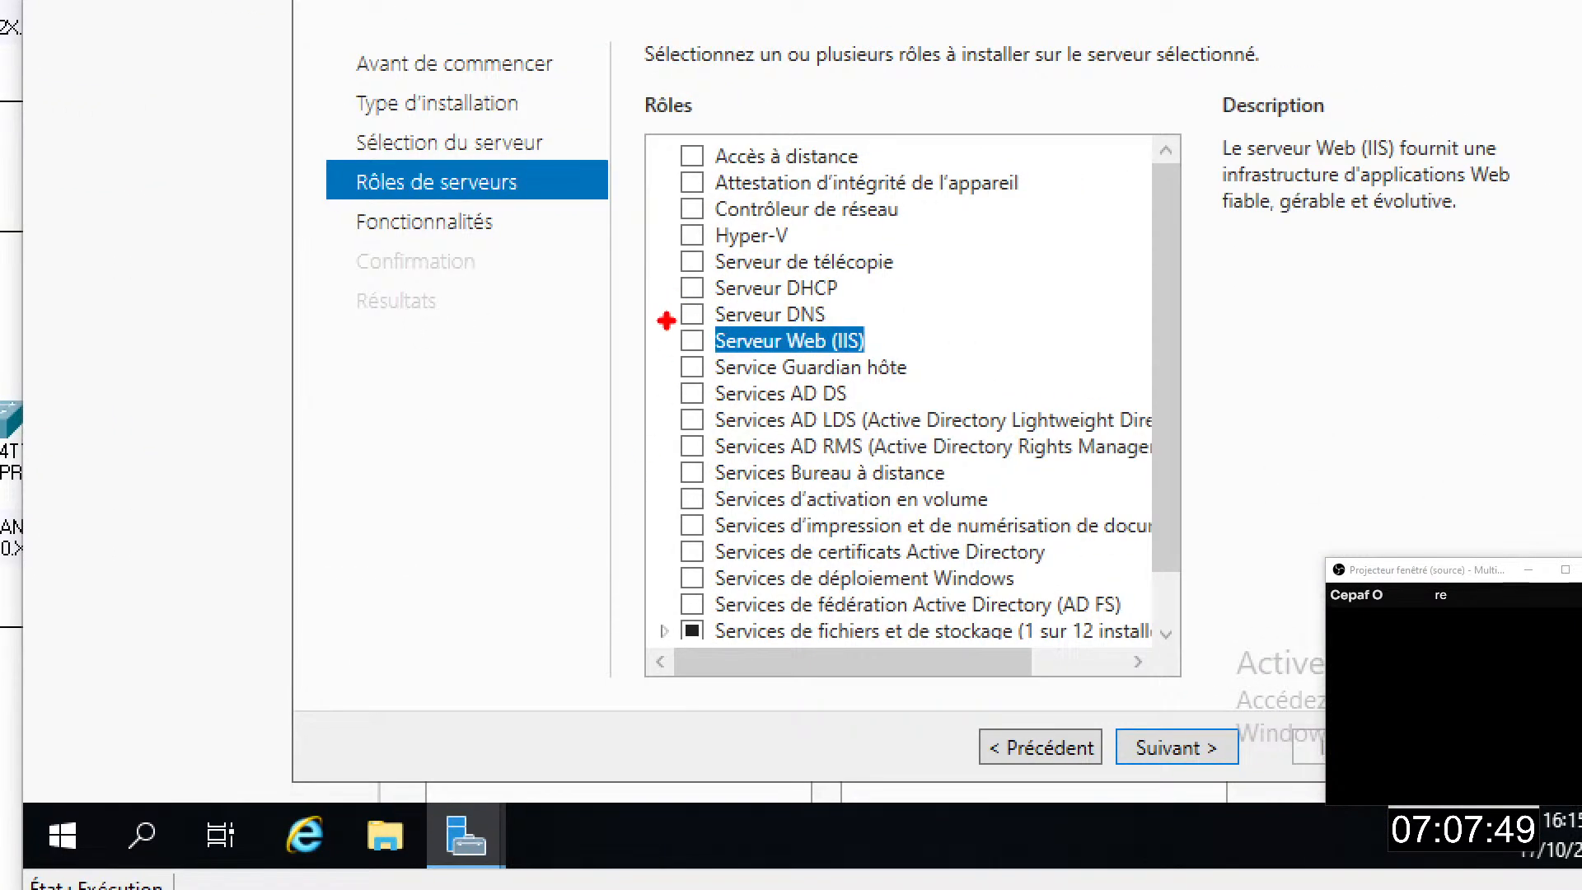
left_click_drag(665, 320, 920, 369)
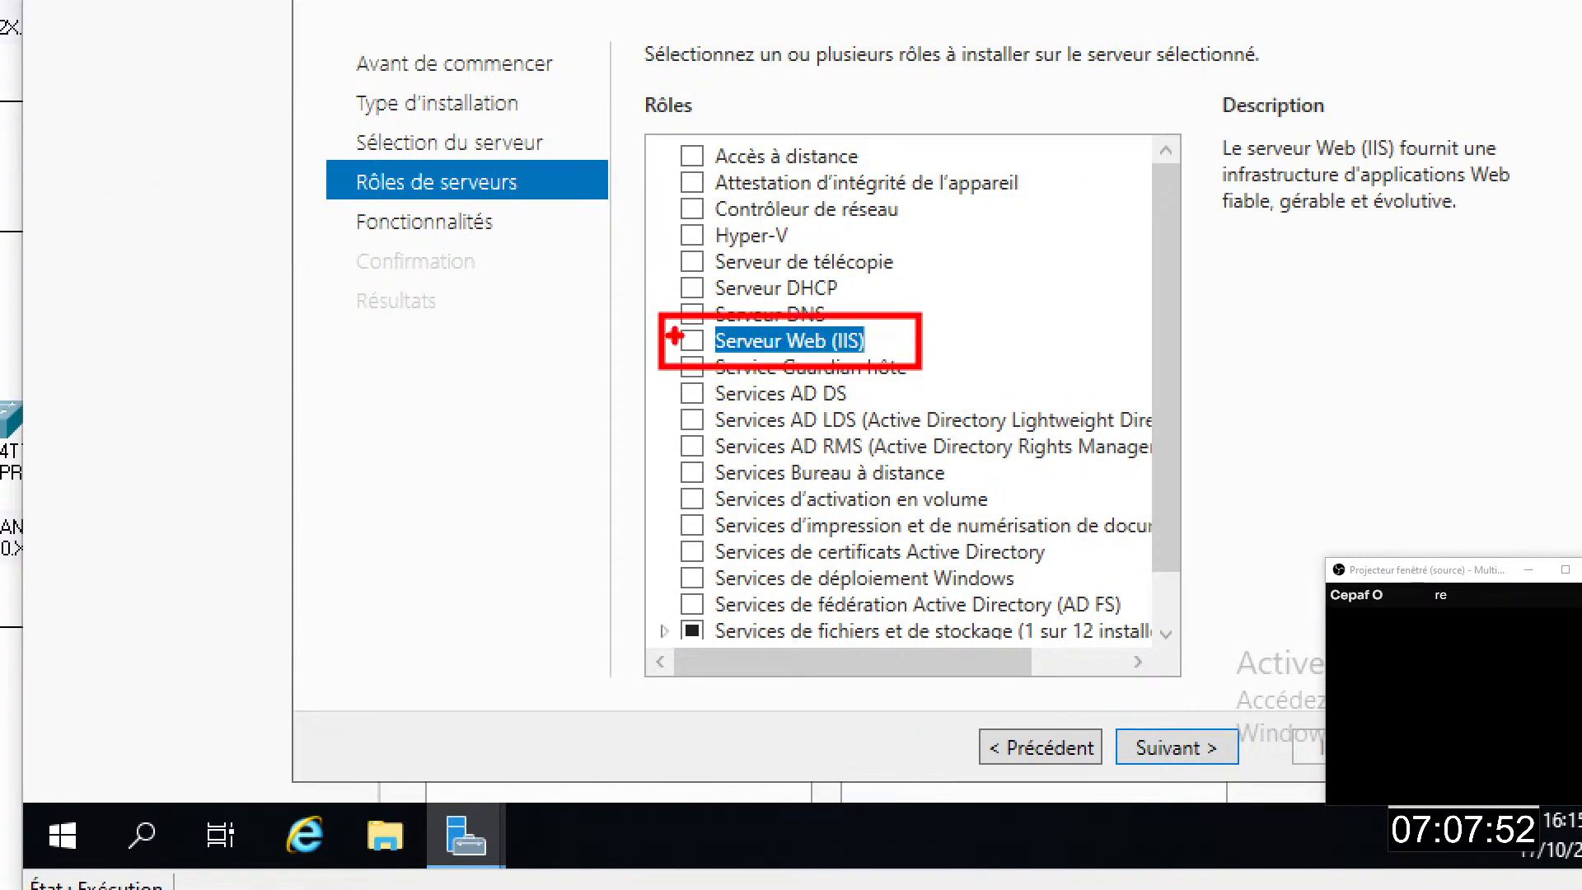
left_click_drag(680, 332, 723, 320)
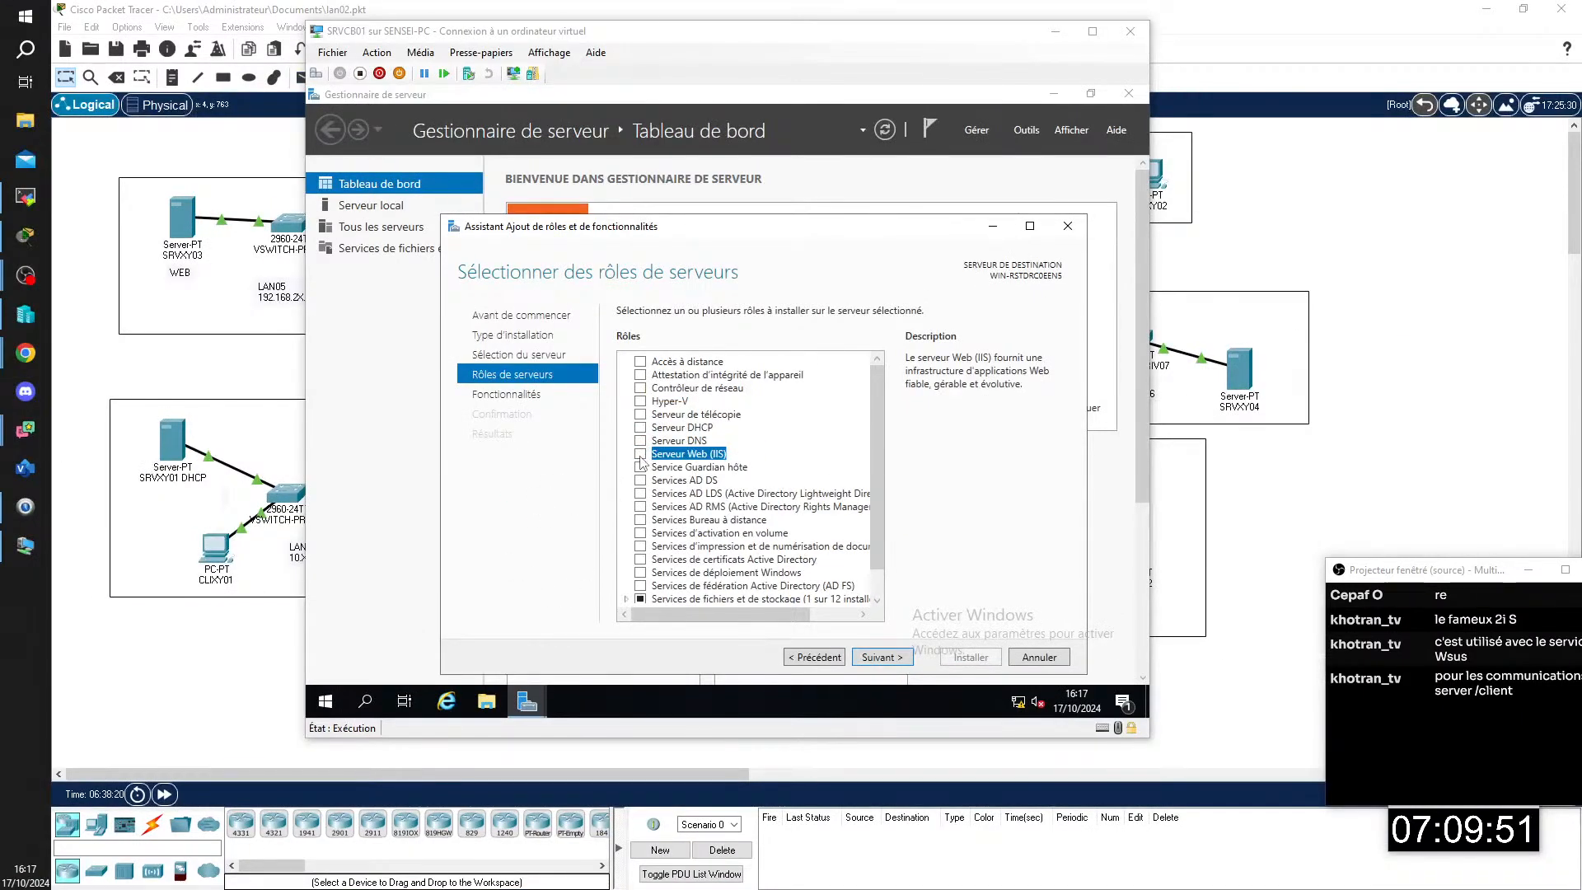
left_click(641, 456)
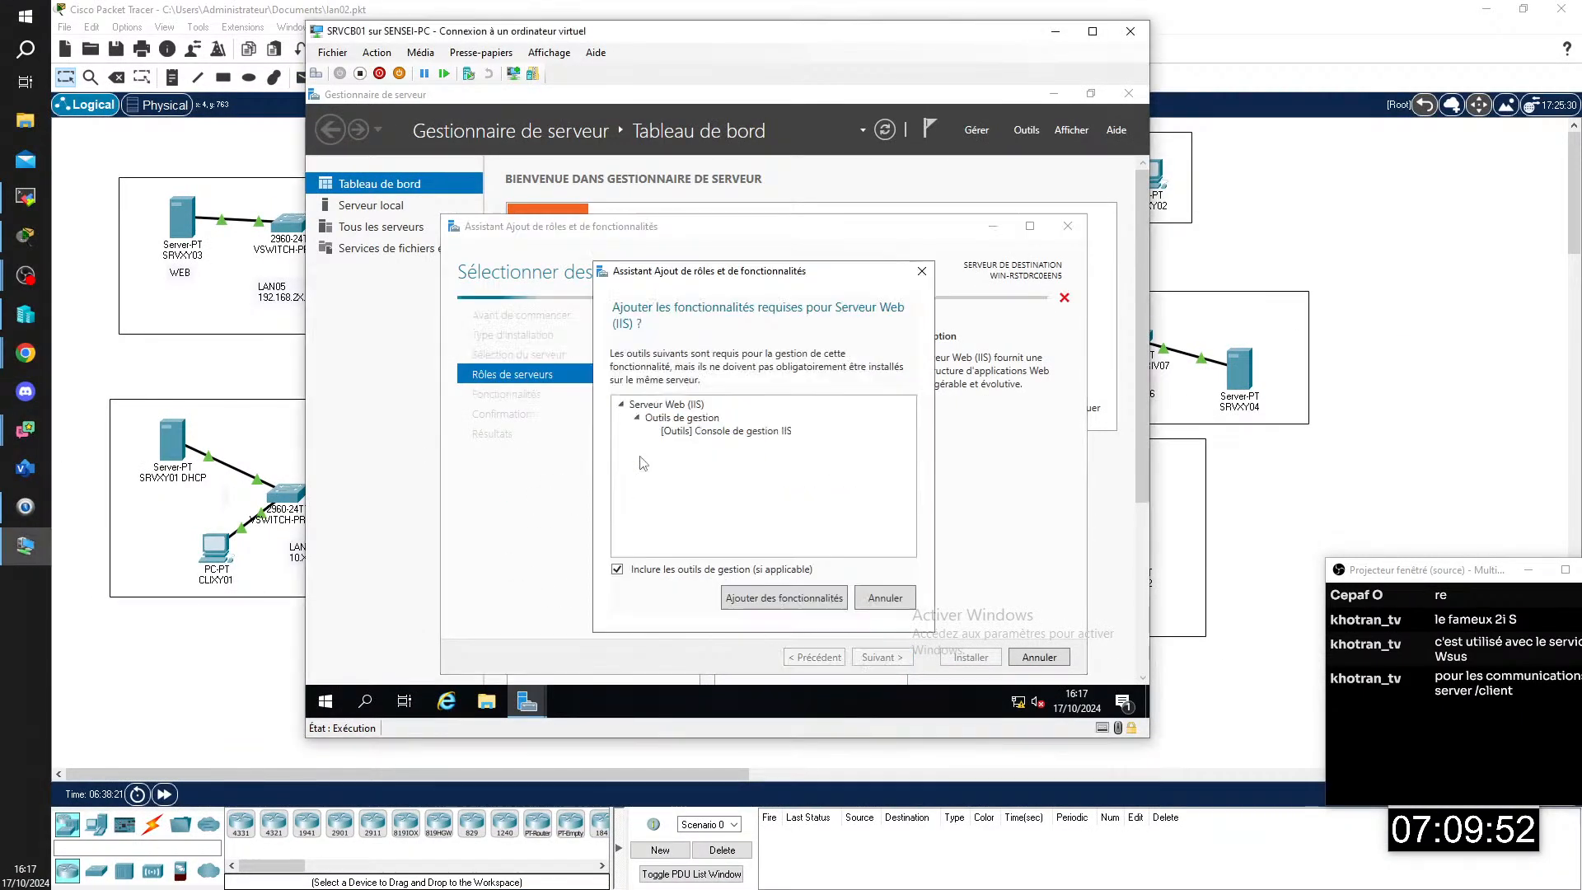
left_click(696, 593)
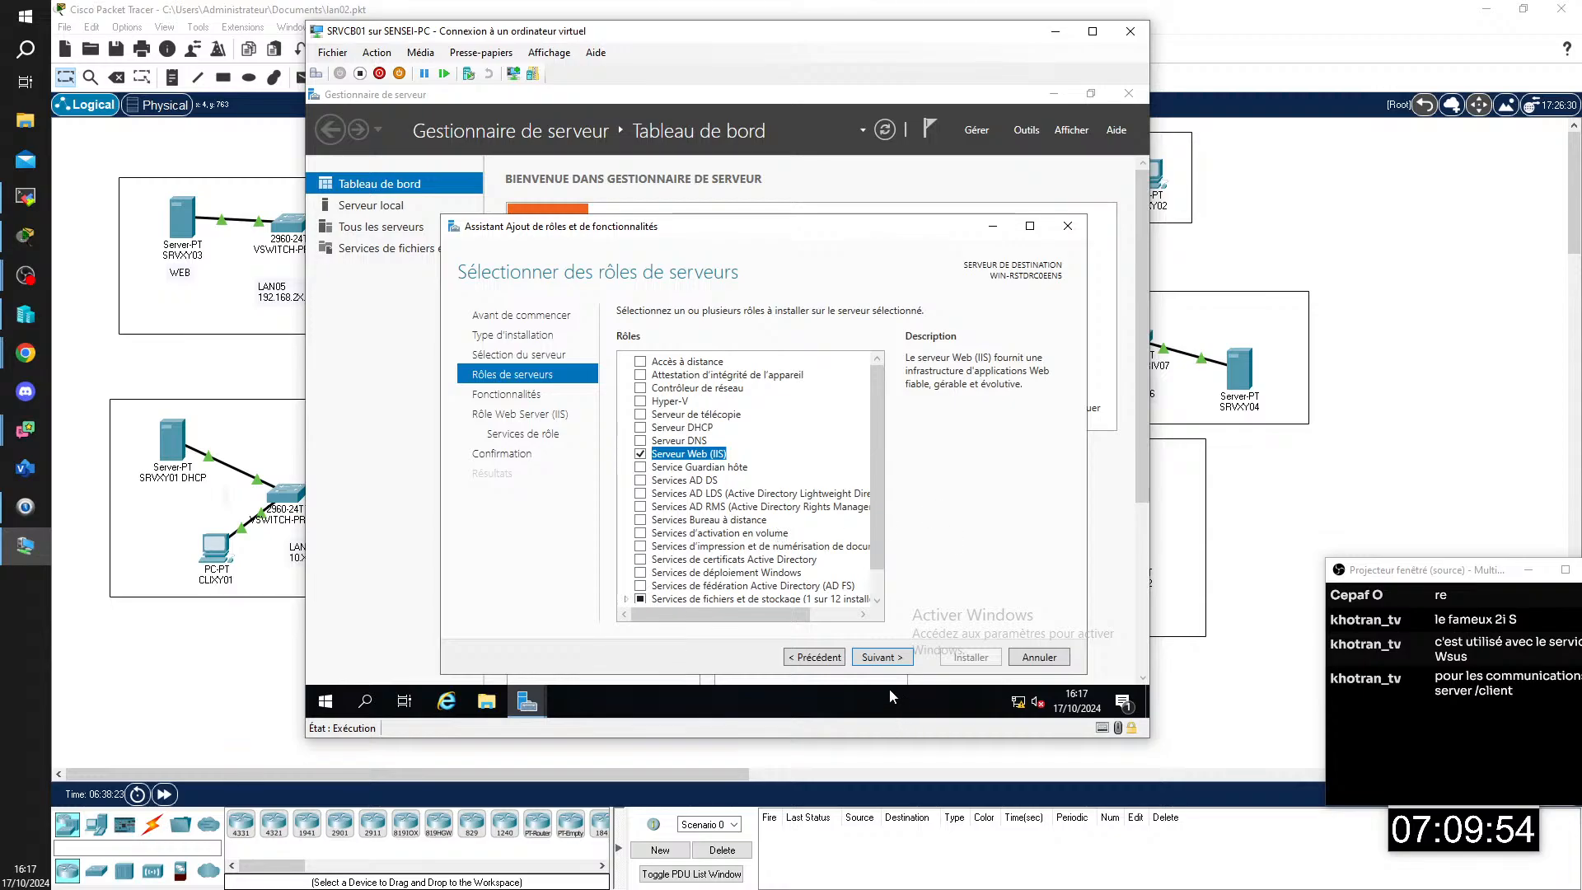
Step: Keep the default features and IIS role services and launch the installation
left_click(884, 659)
left_click(885, 661)
left_click(883, 659)
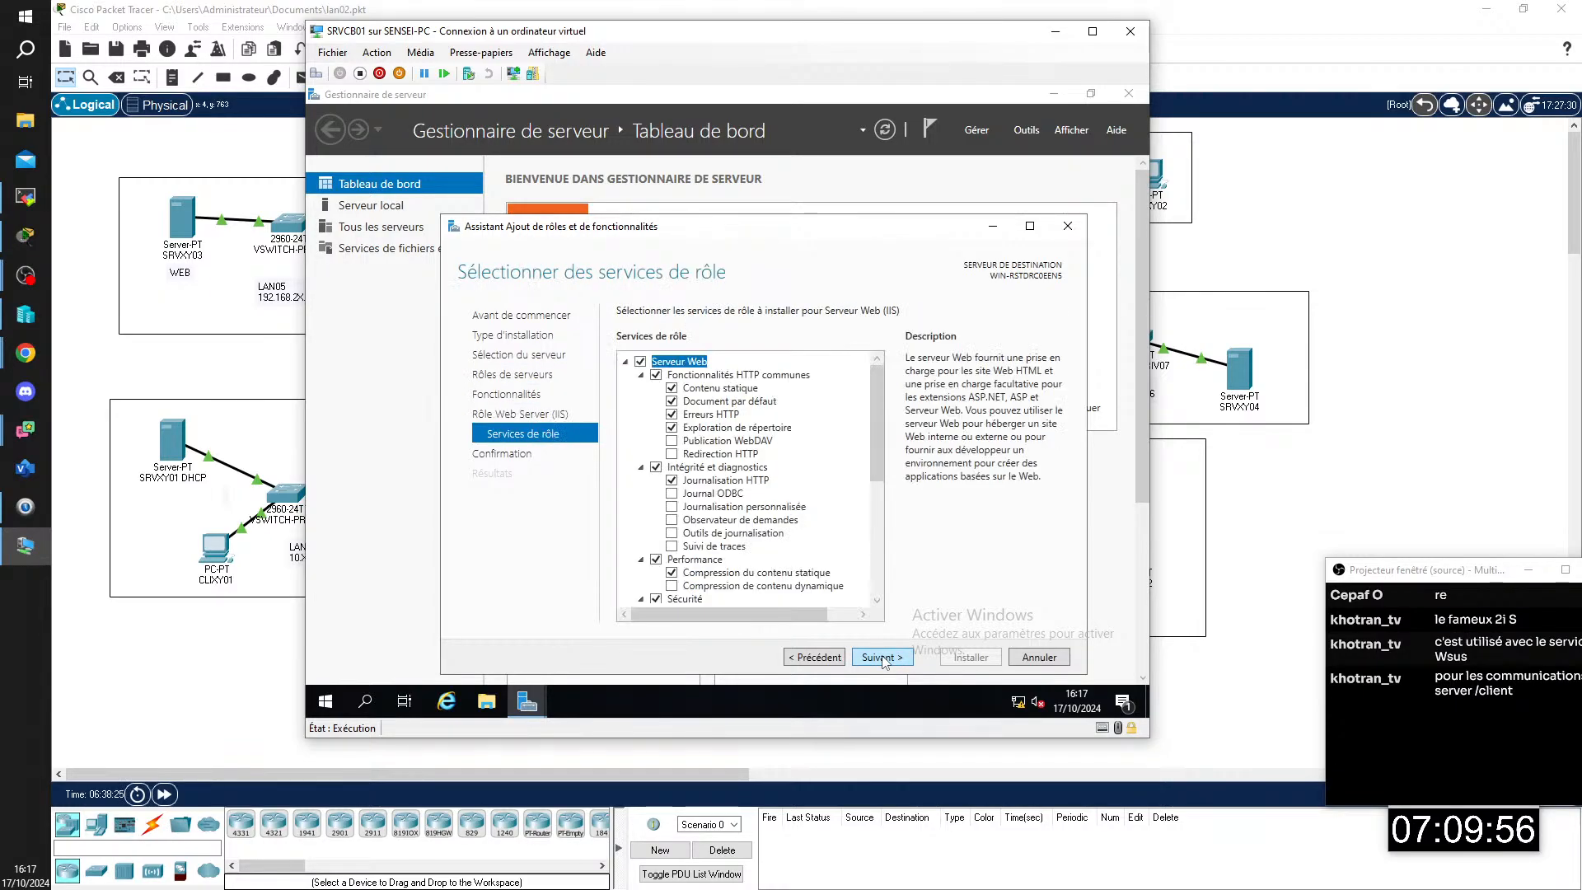
left_click(883, 658)
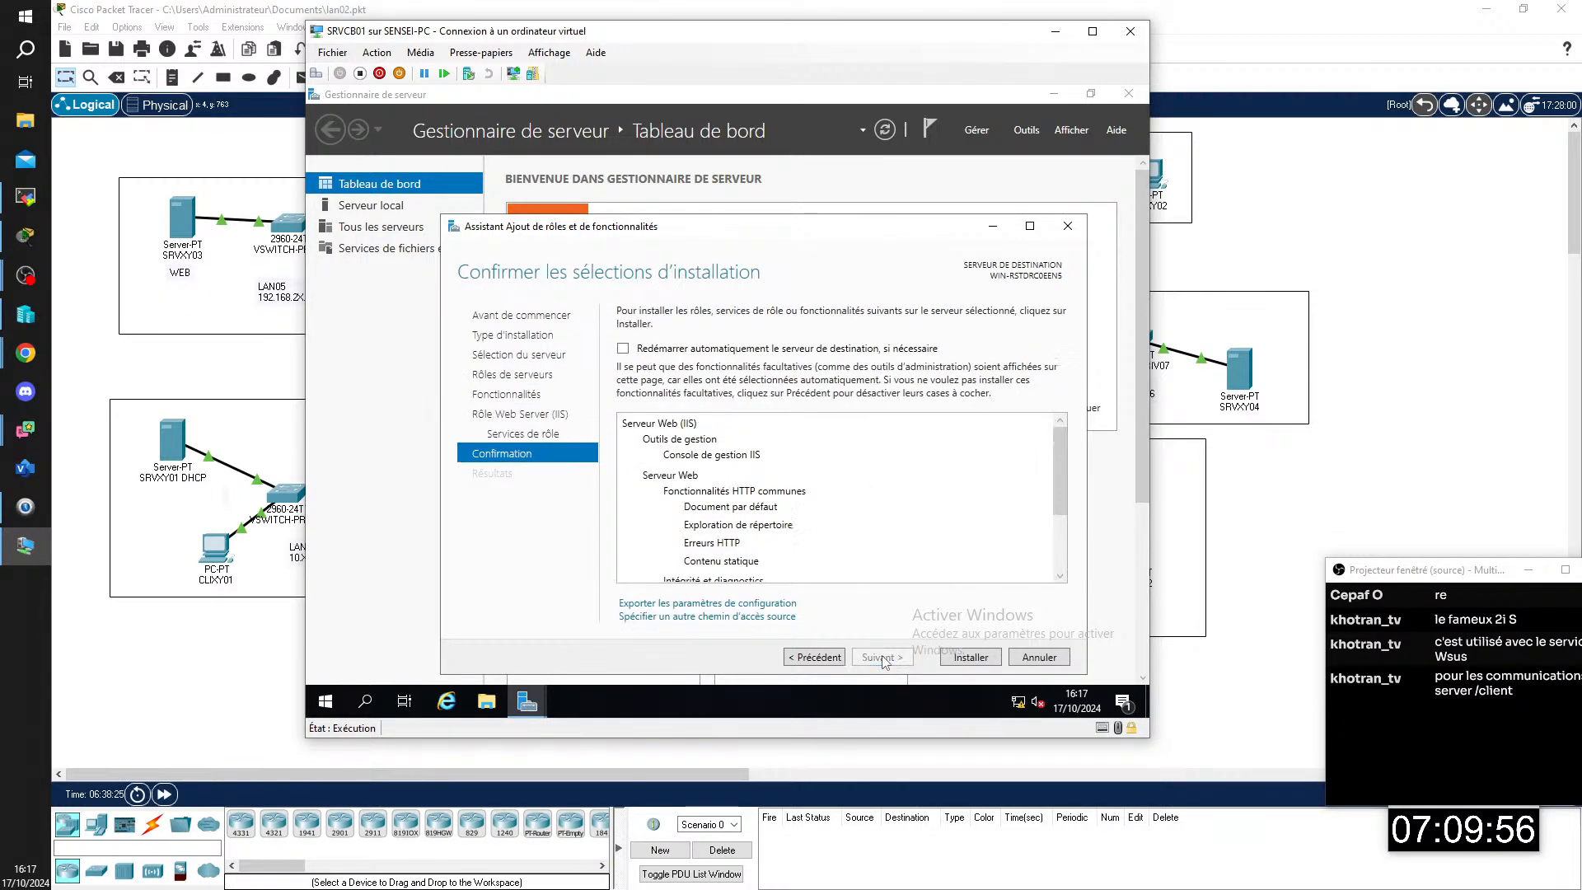
left_click(973, 658)
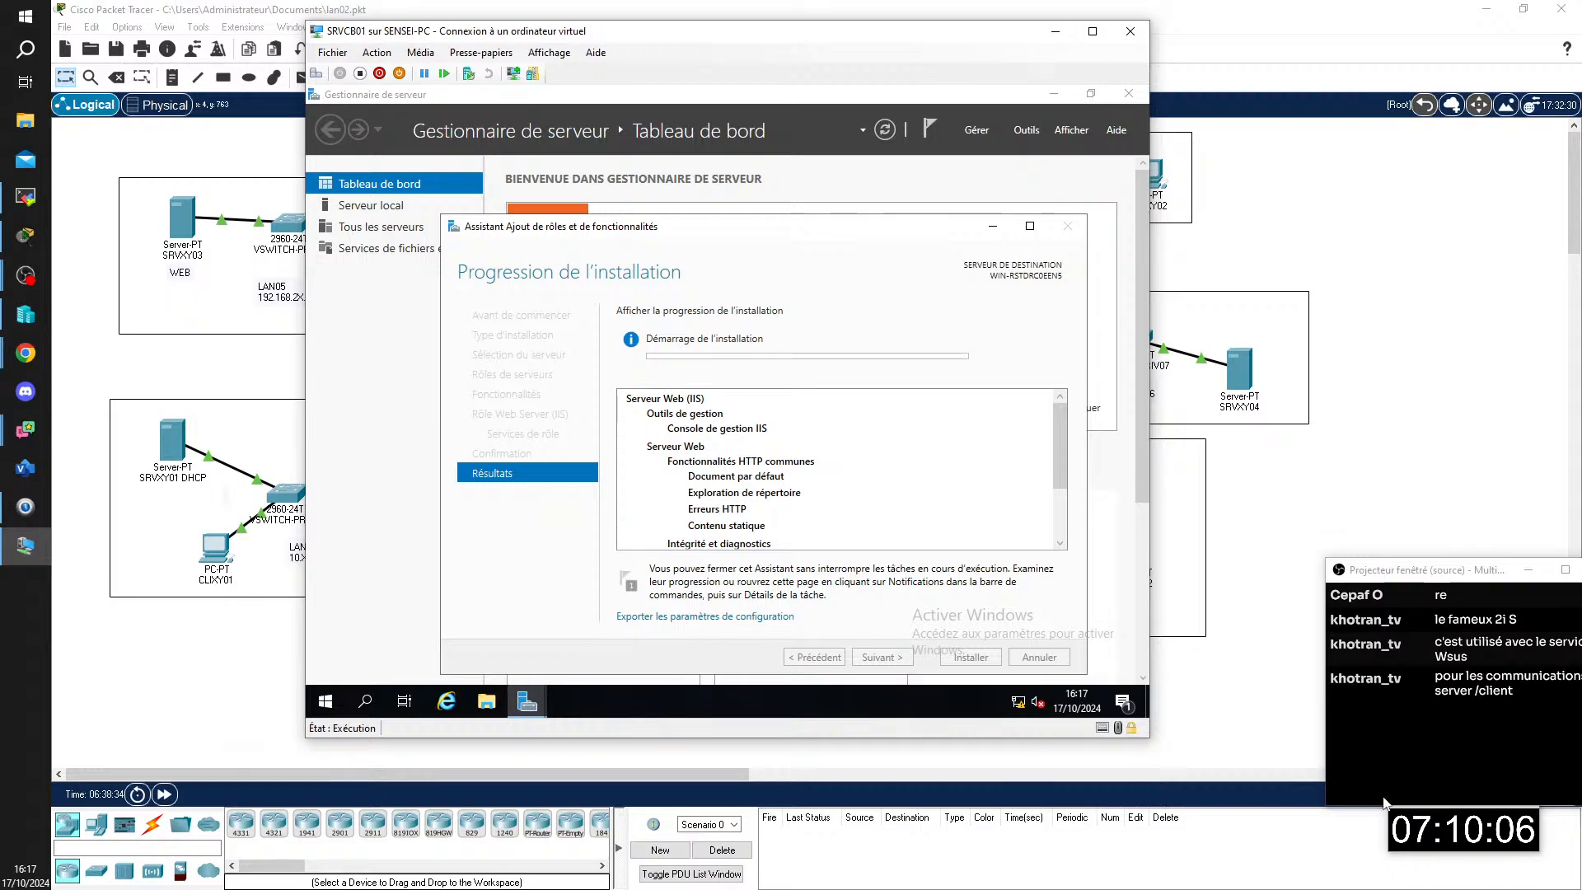
left_click_drag(1430, 575, 1390, 579)
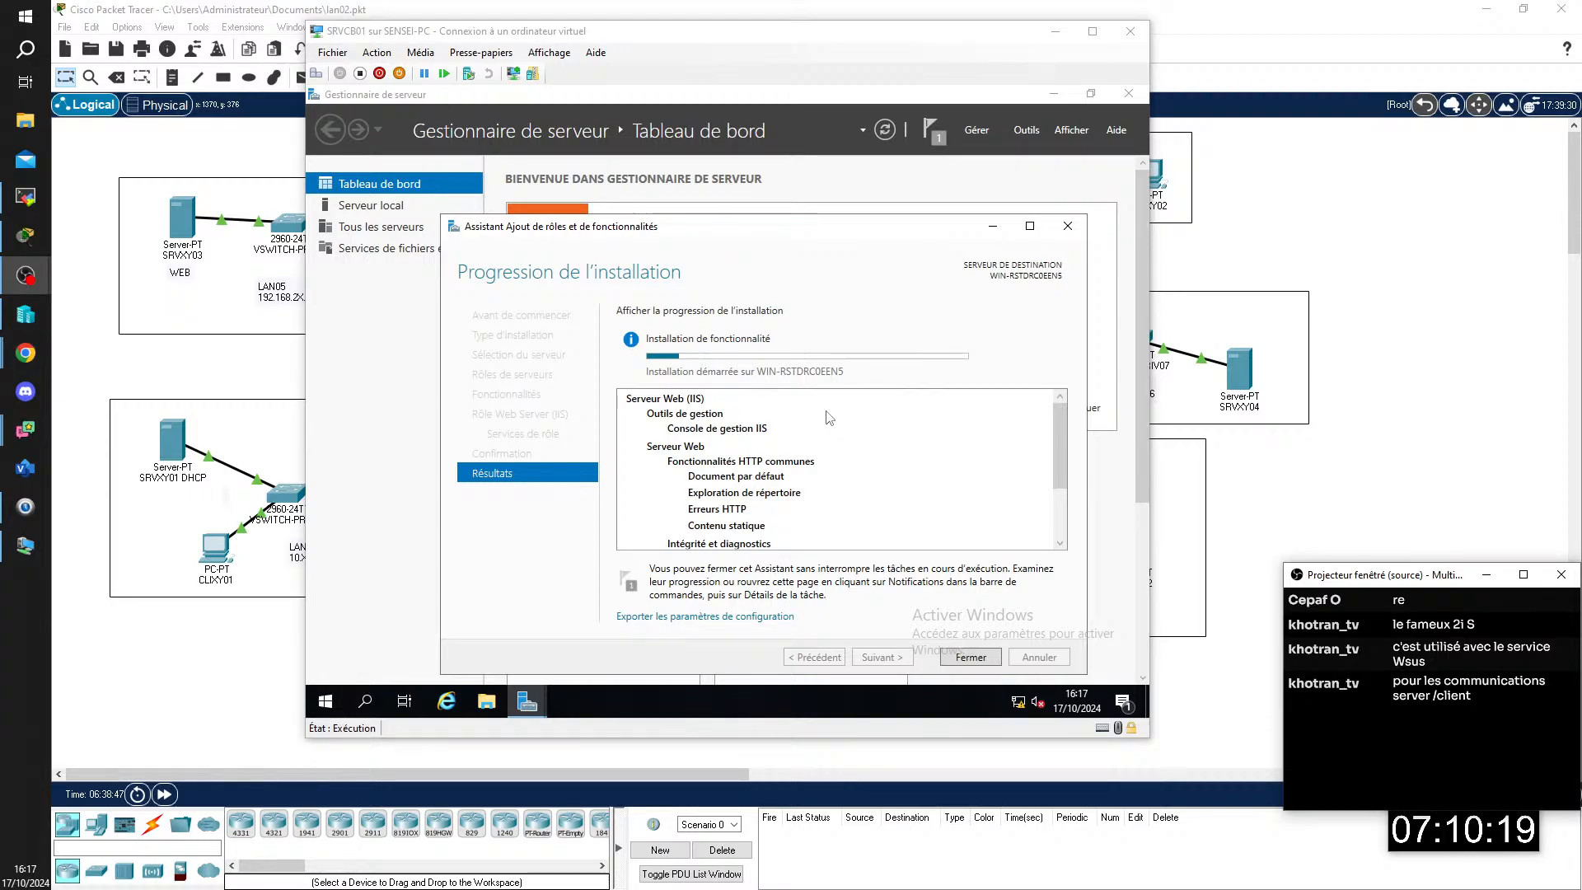
Step: Open Internet Explorer on SRVCB01, accept the recommended security settings and enter 192.168.2X.1 as the address
left_click(446, 701)
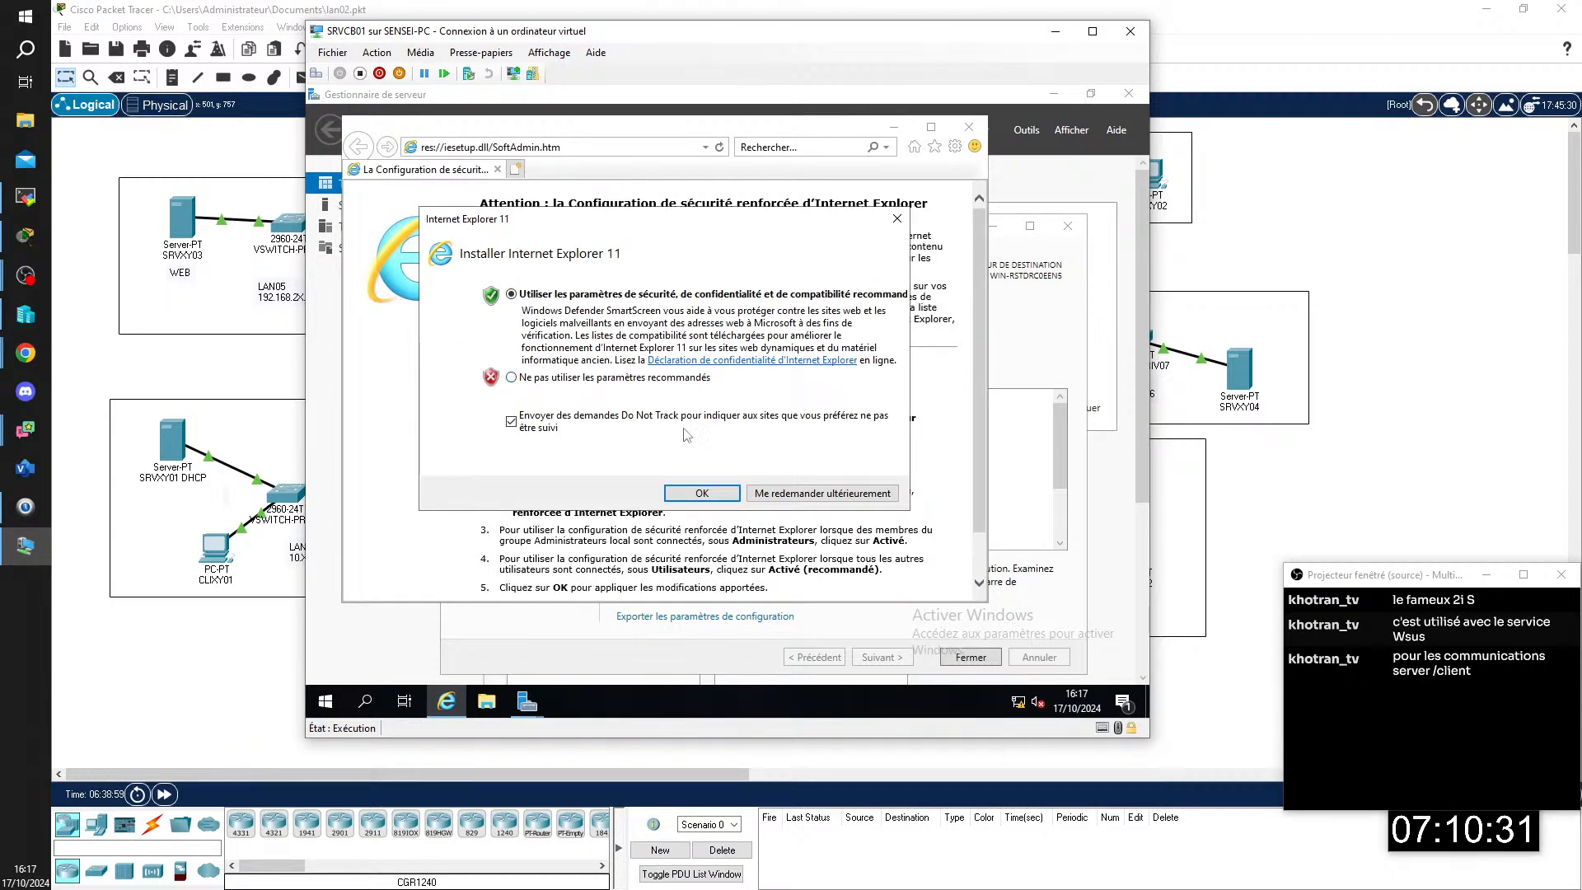
left_click(705, 493)
left_click(577, 148)
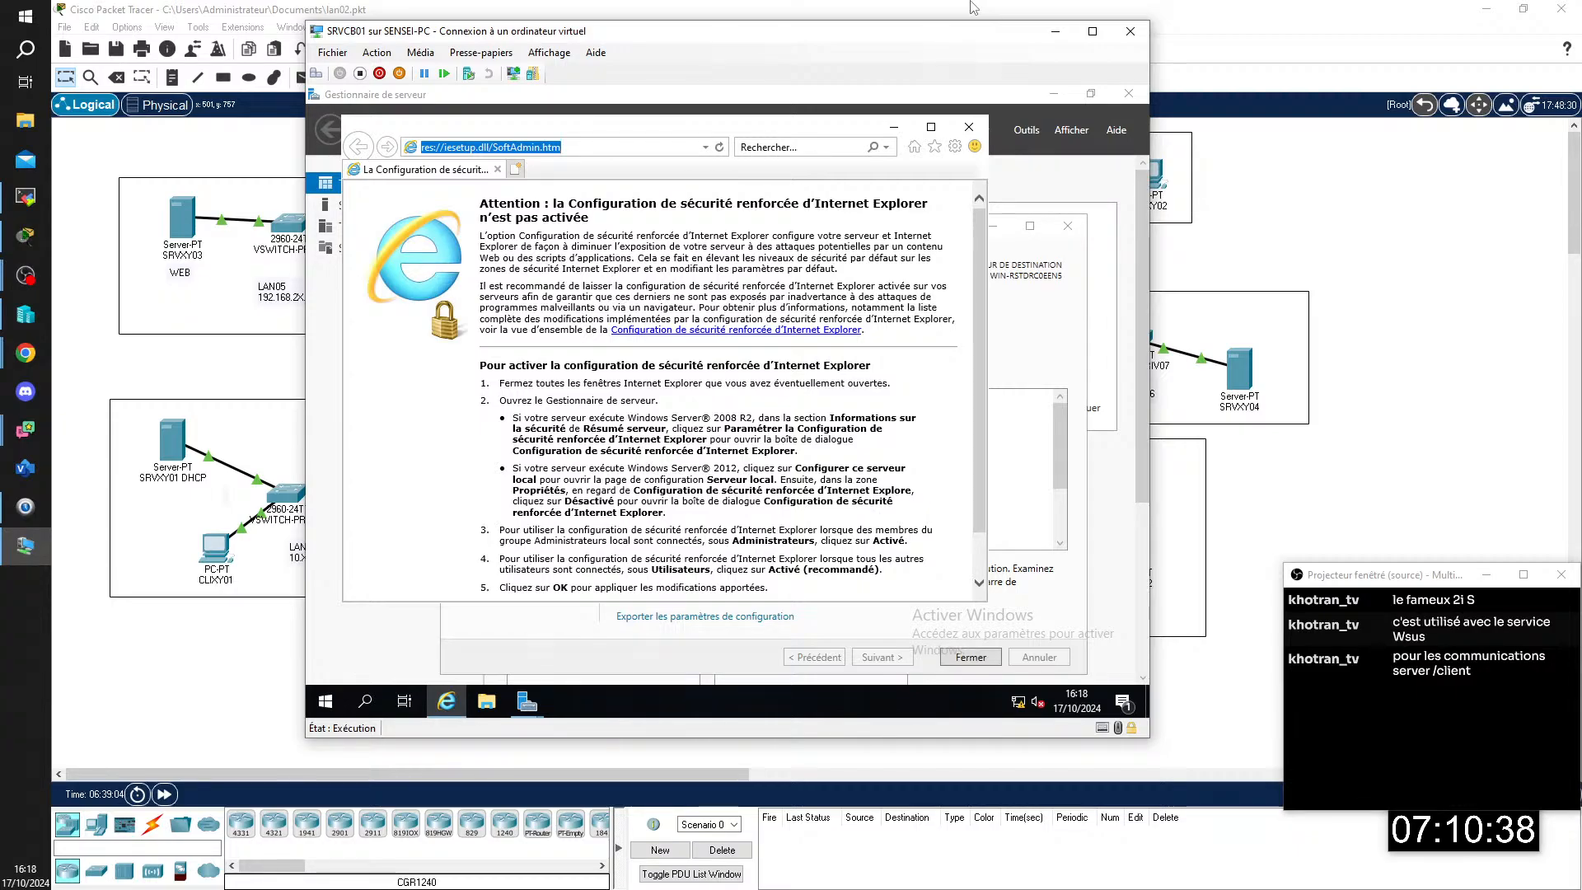
type("192.168")
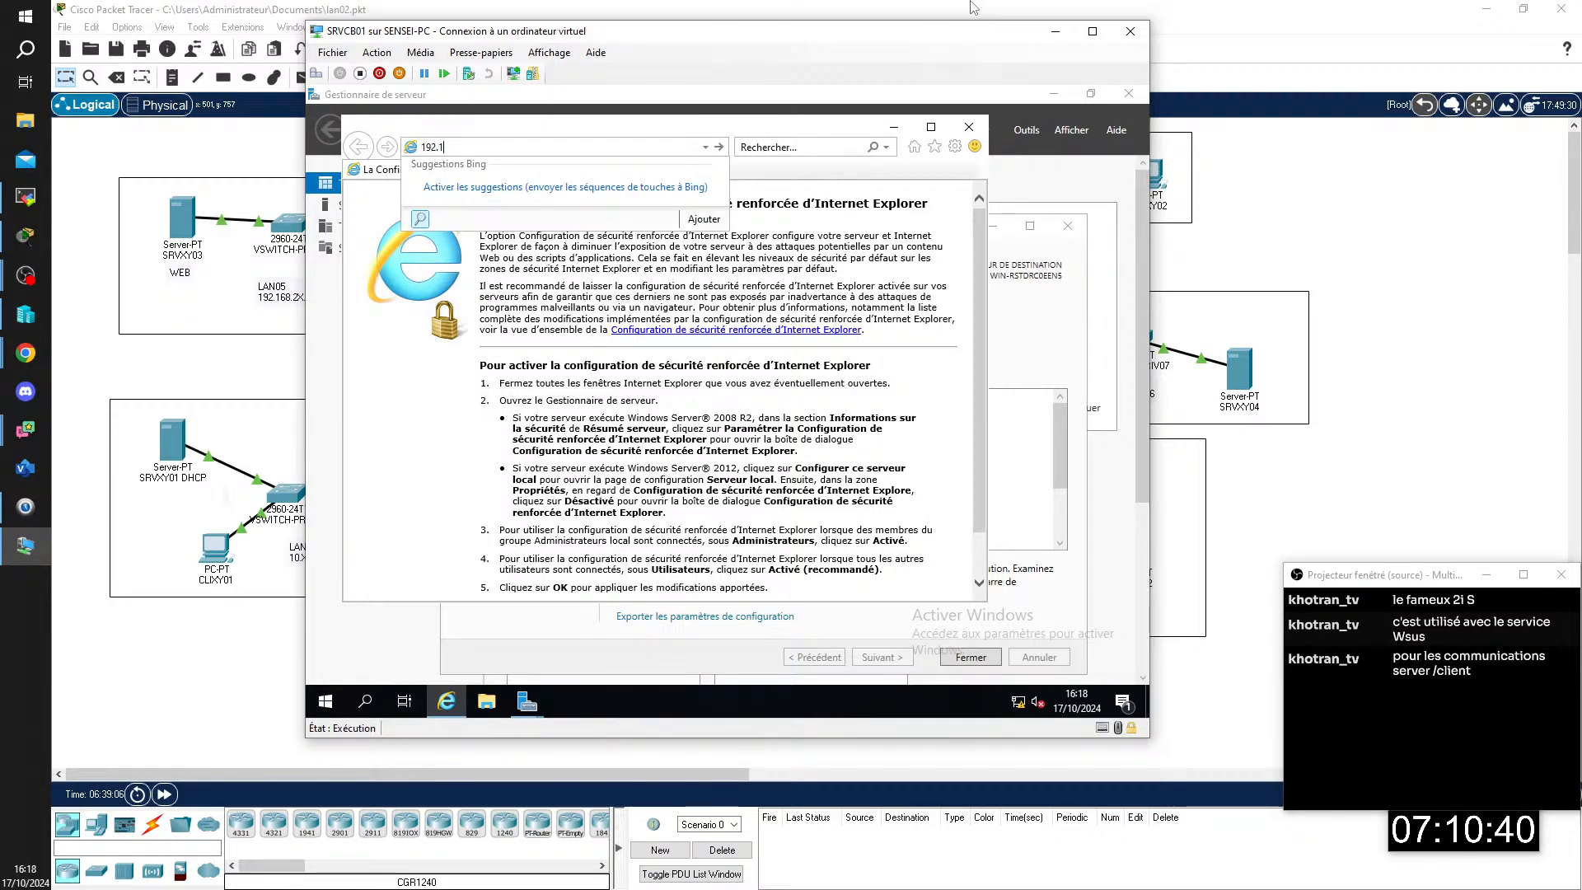
type(".2X.1")
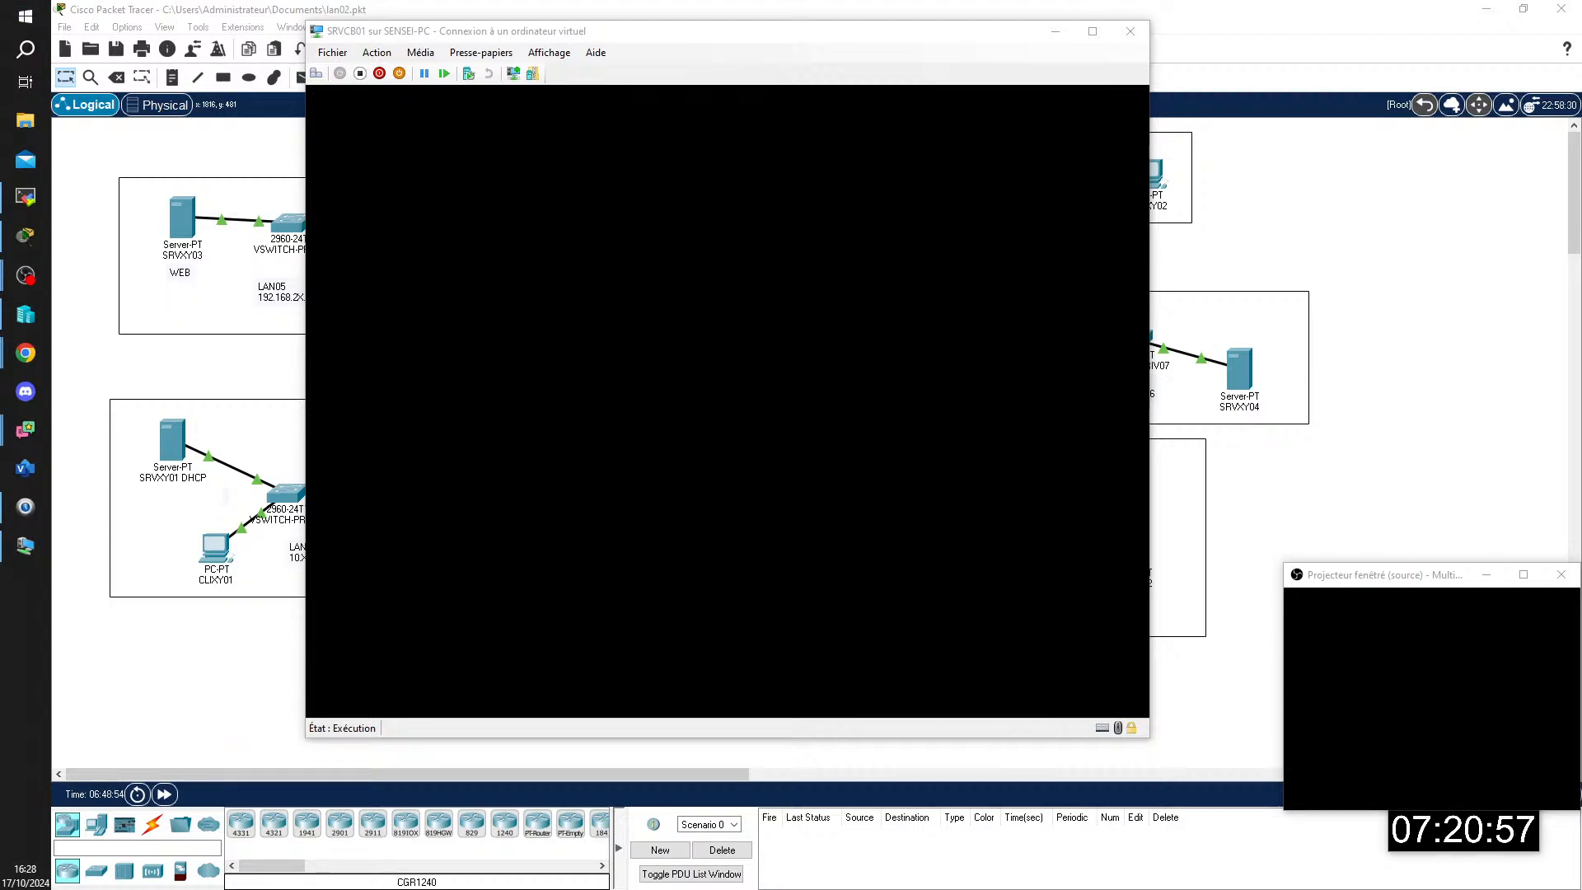
Step: Check the Internet Explorer page in the TSSR13 remote session, dismiss its error, close the session and return to SRVCB01
left_click(25, 196)
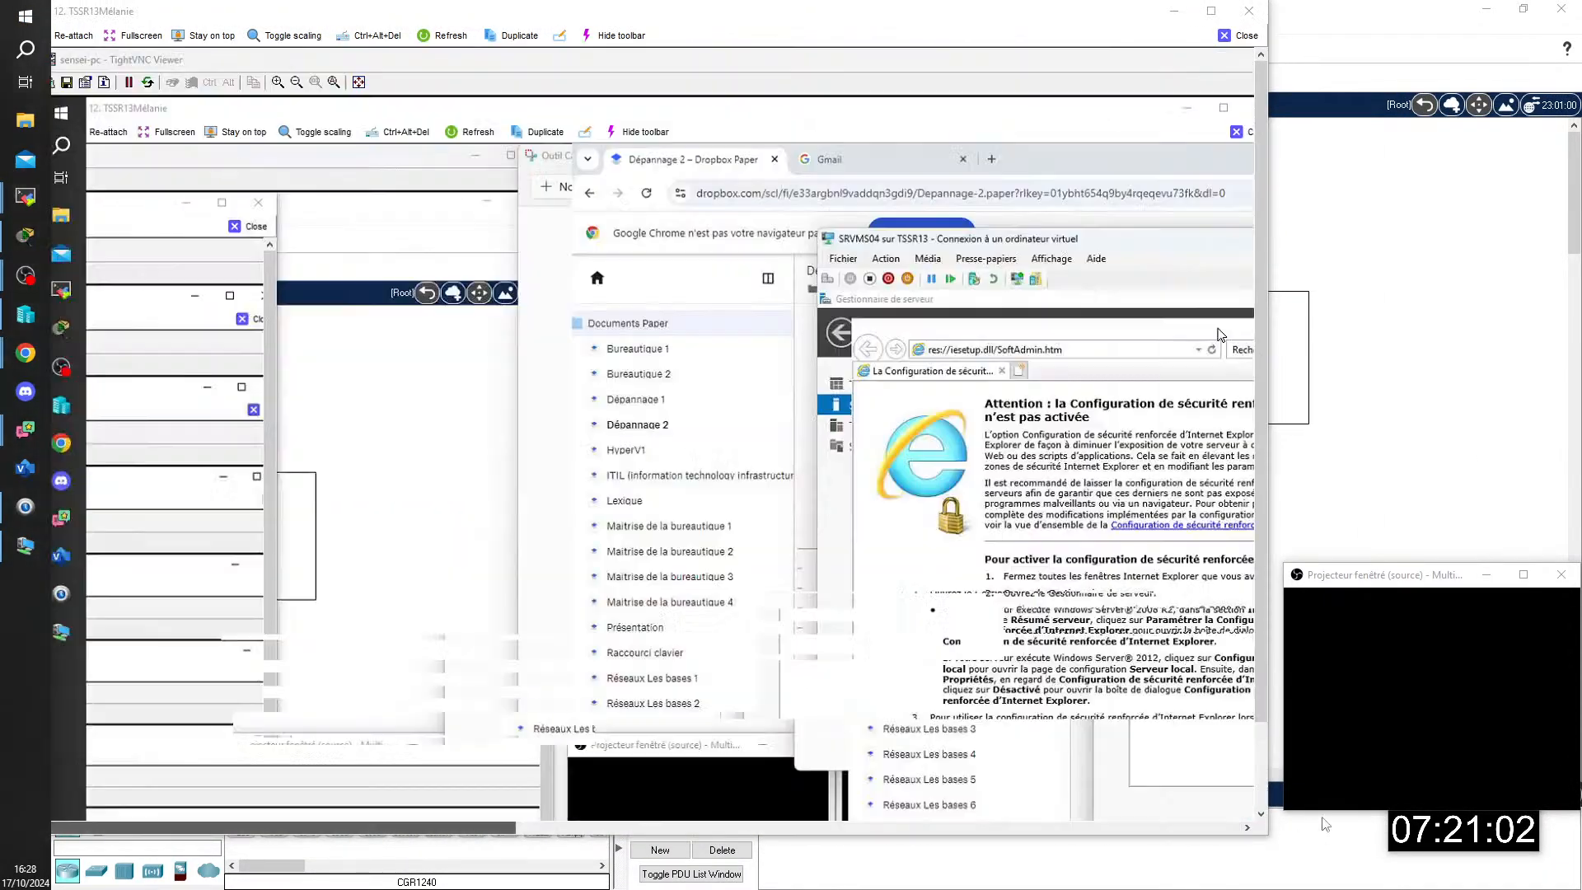
left_click_drag(392, 827, 1325, 824)
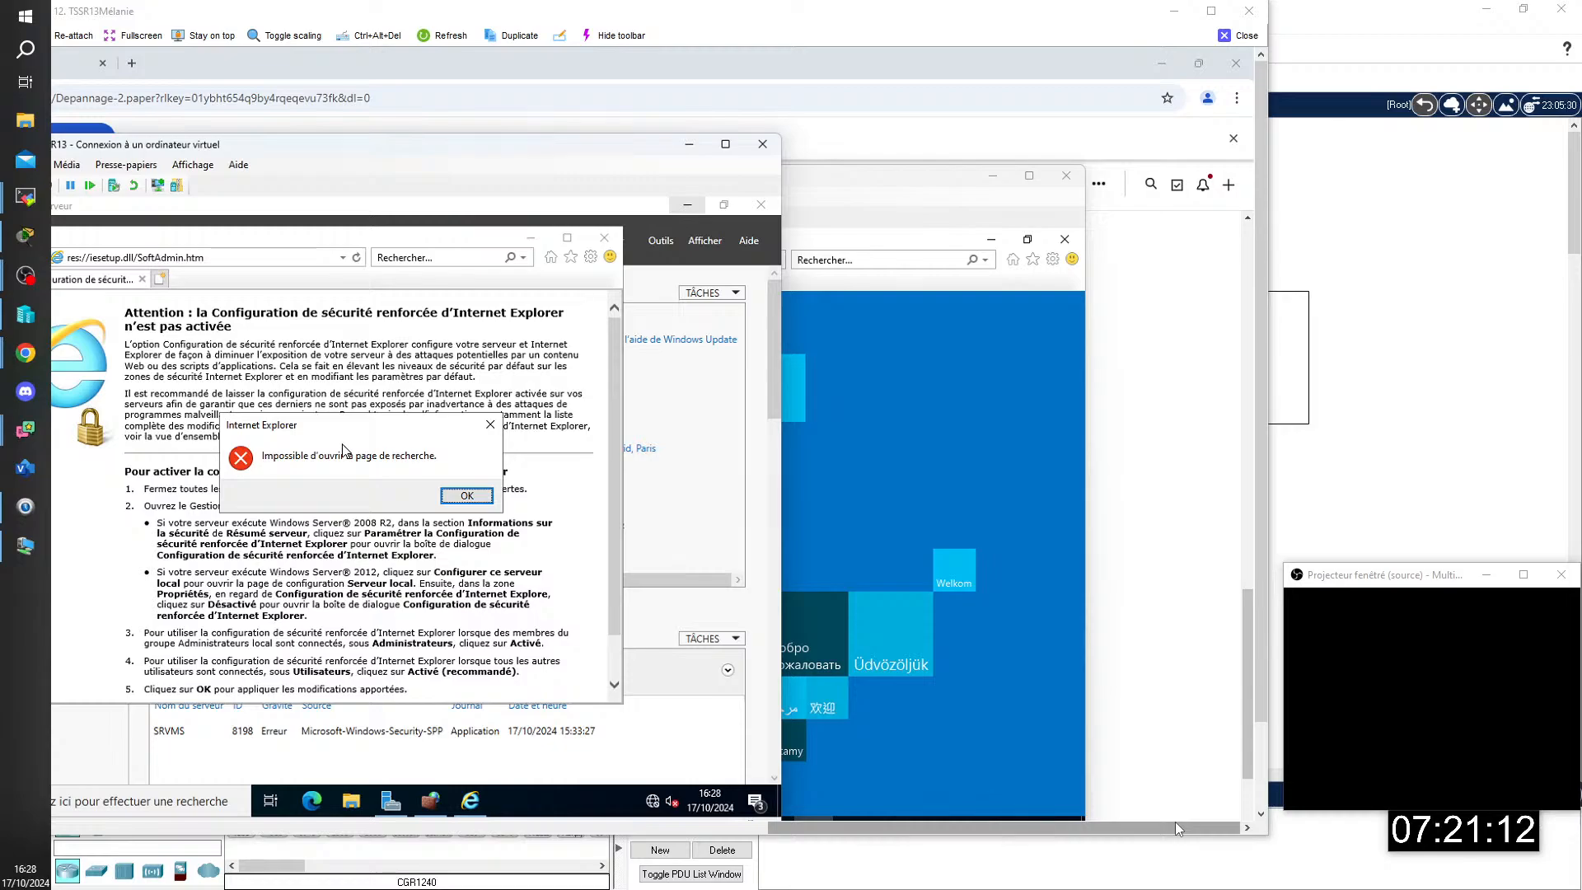
left_click(468, 496)
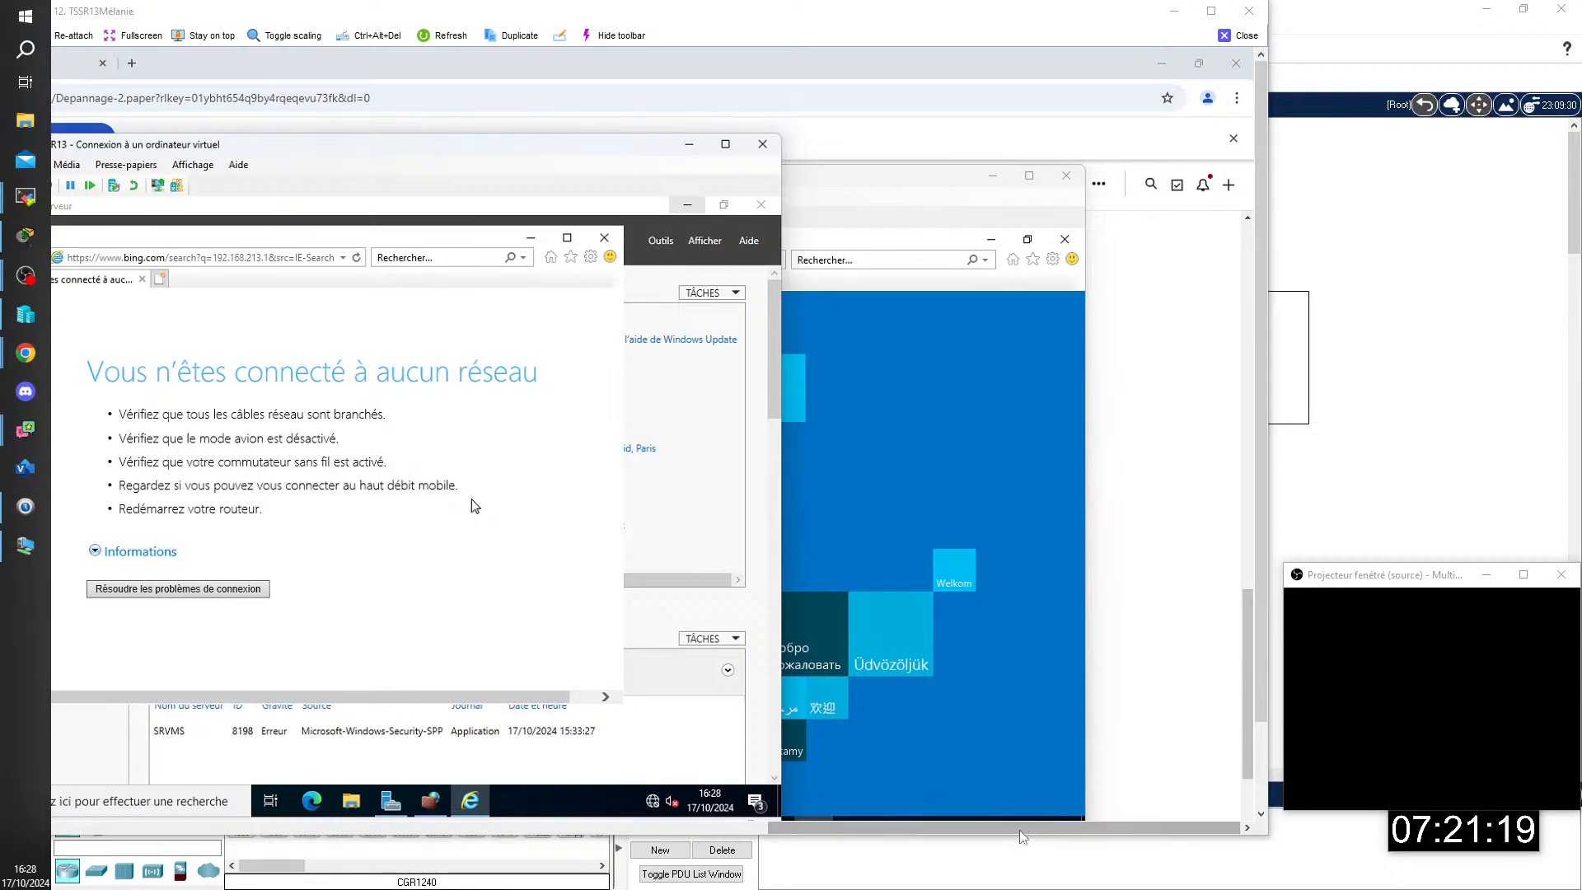
left_click_drag(906, 834, 813, 834)
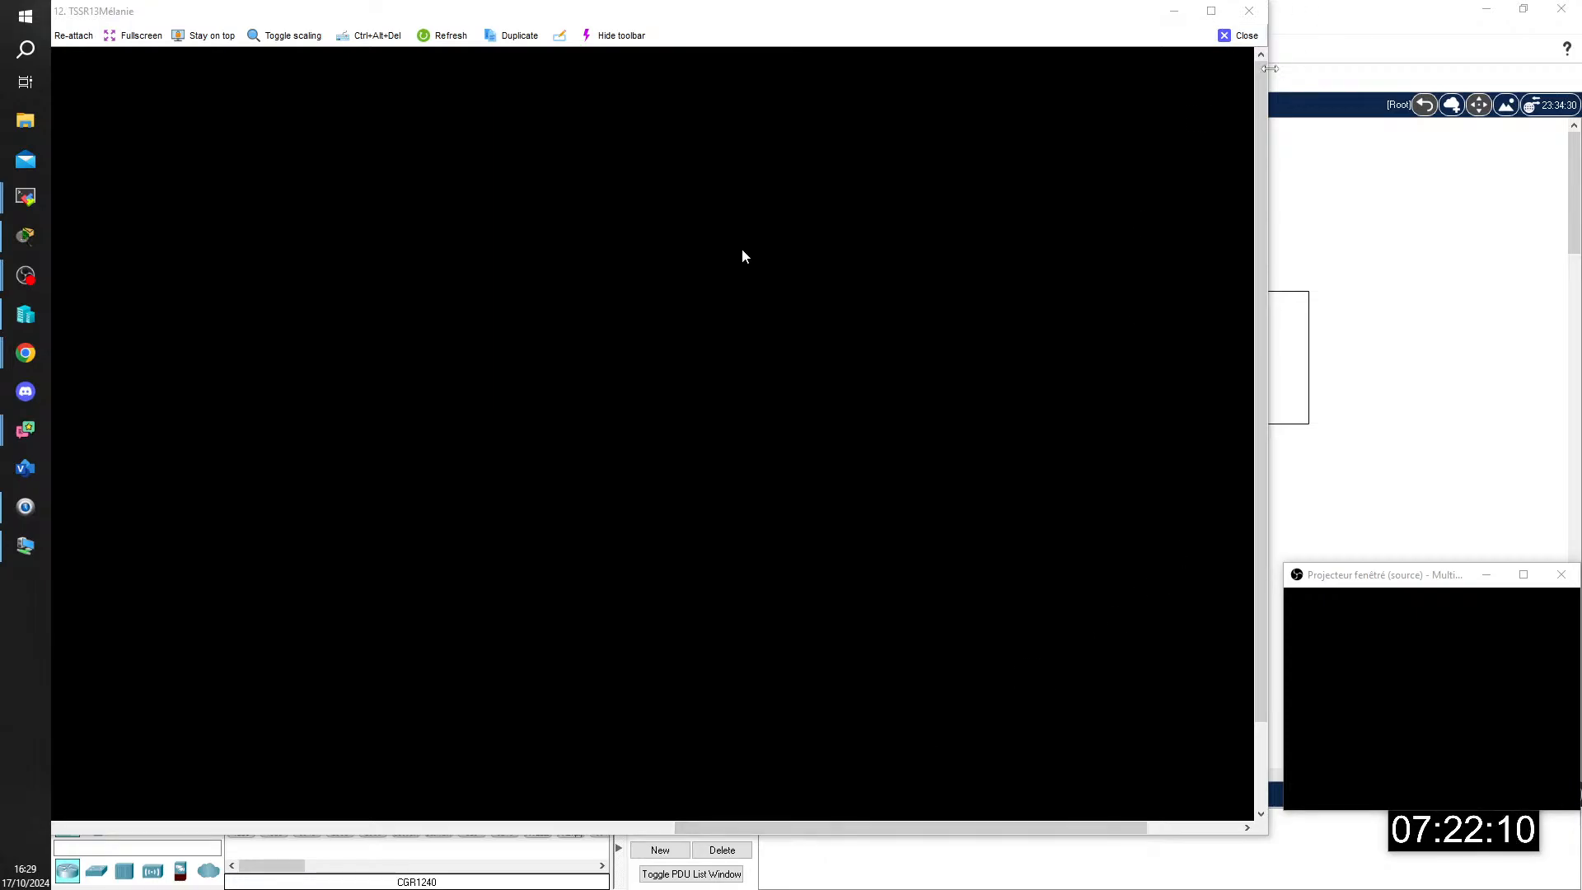
left_click(1241, 36)
left_click(977, 282)
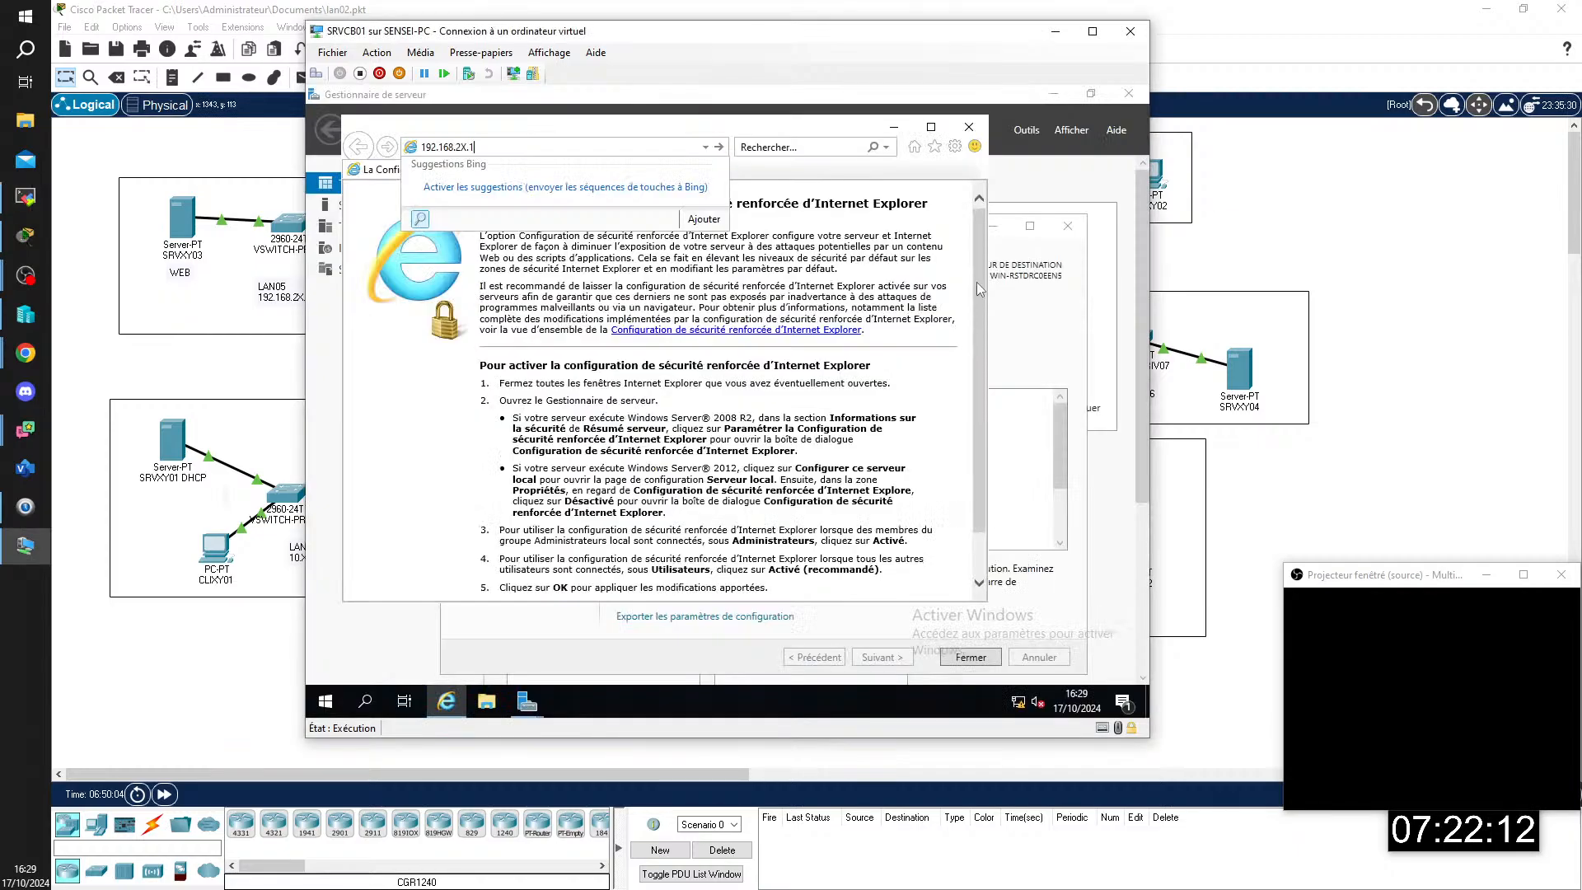